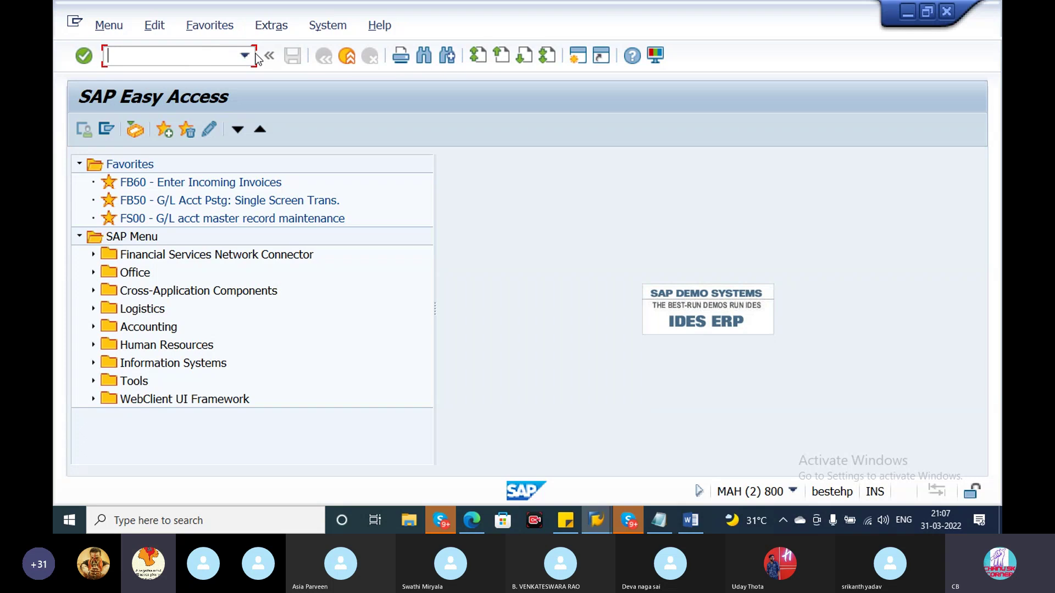
Open transaction ME21N to create a standard purchase order and choose vendor 917.
click(244, 56)
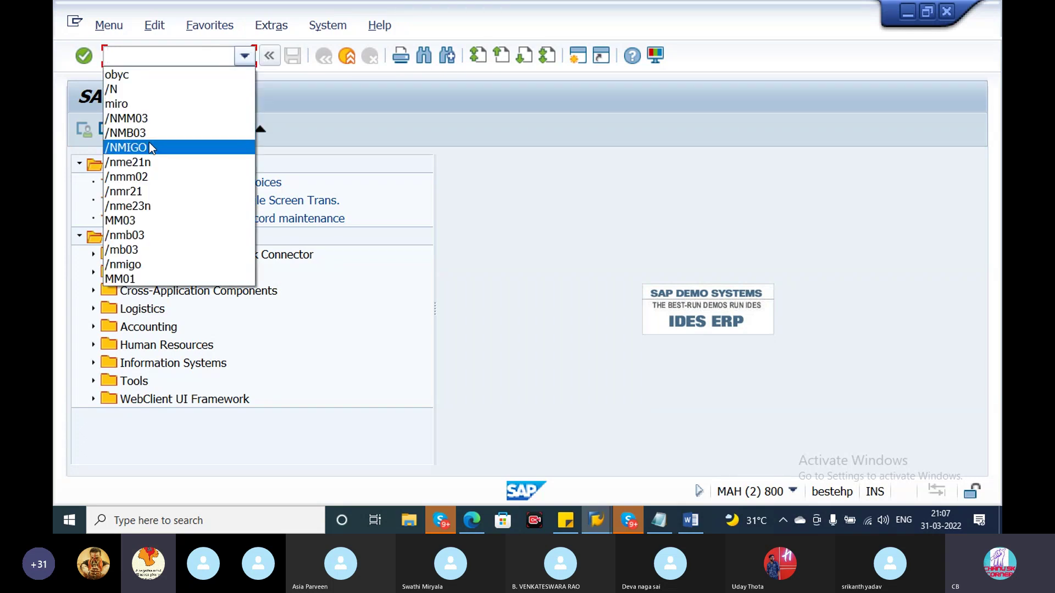
click(149, 159)
key(Return)
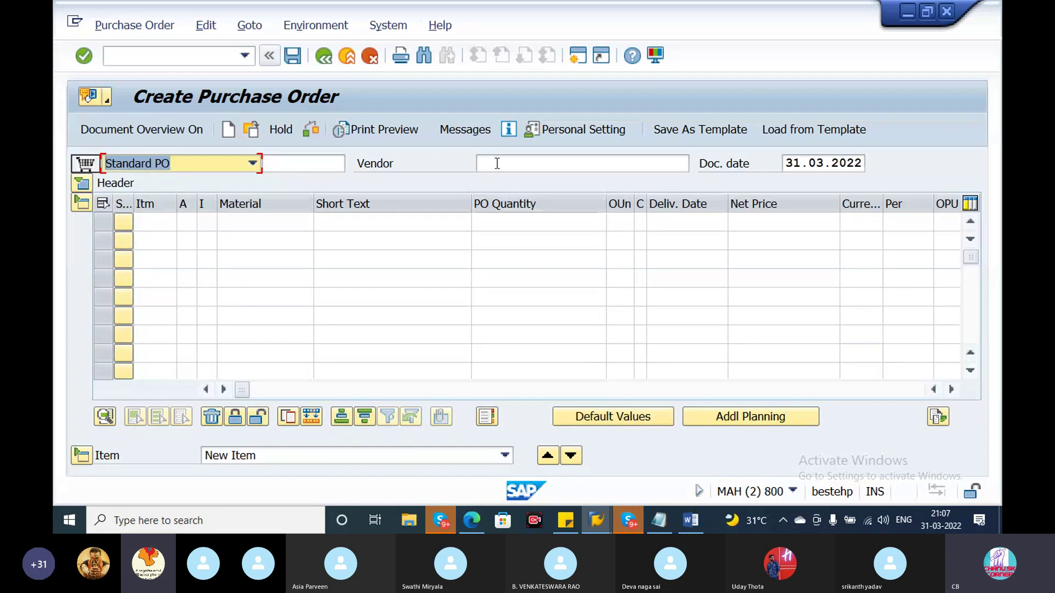
click(496, 163)
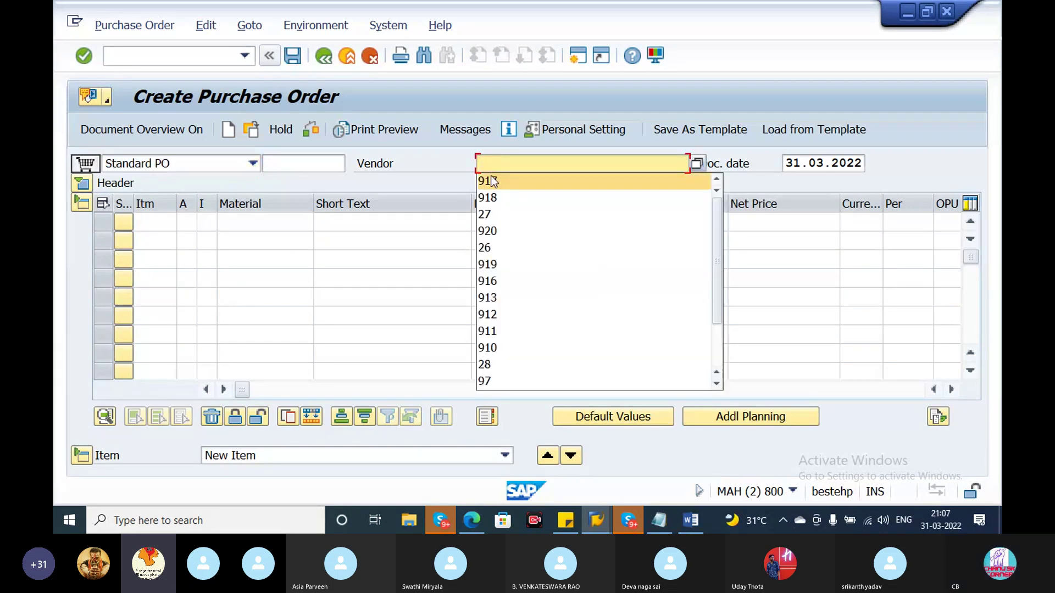
click(487, 180)
Fill the first item line with material 70000139, short text Laptop and a PO quantity of 1.
click(282, 222)
click(250, 238)
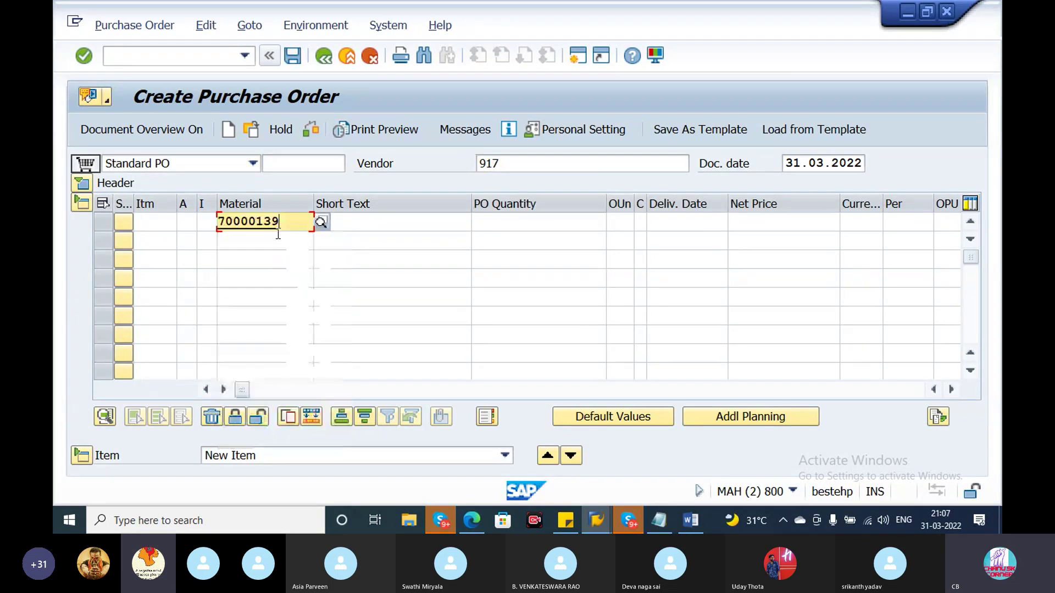
click(411, 224)
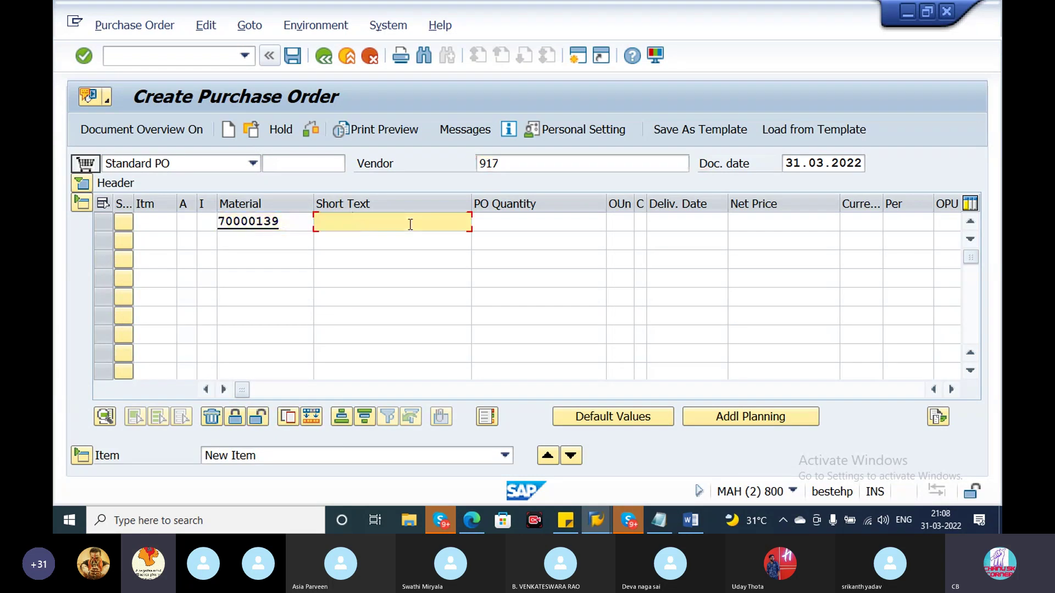
click(389, 239)
key(Tab)
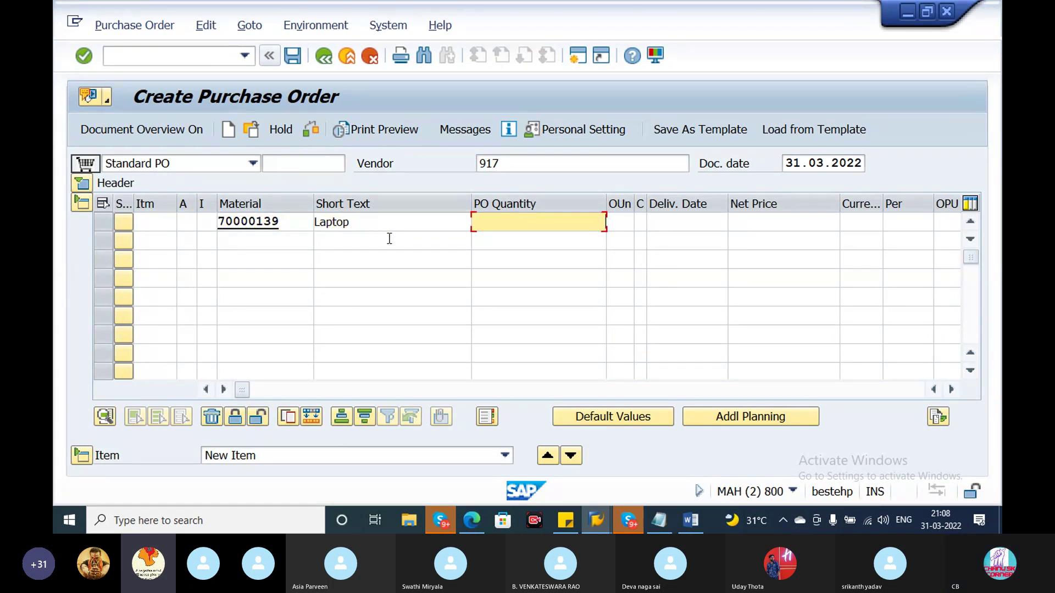
text(1)
Choose plant CH09 on the first item line.
key(Tab)
key(Tab)
key(Tab)
key(Tab)
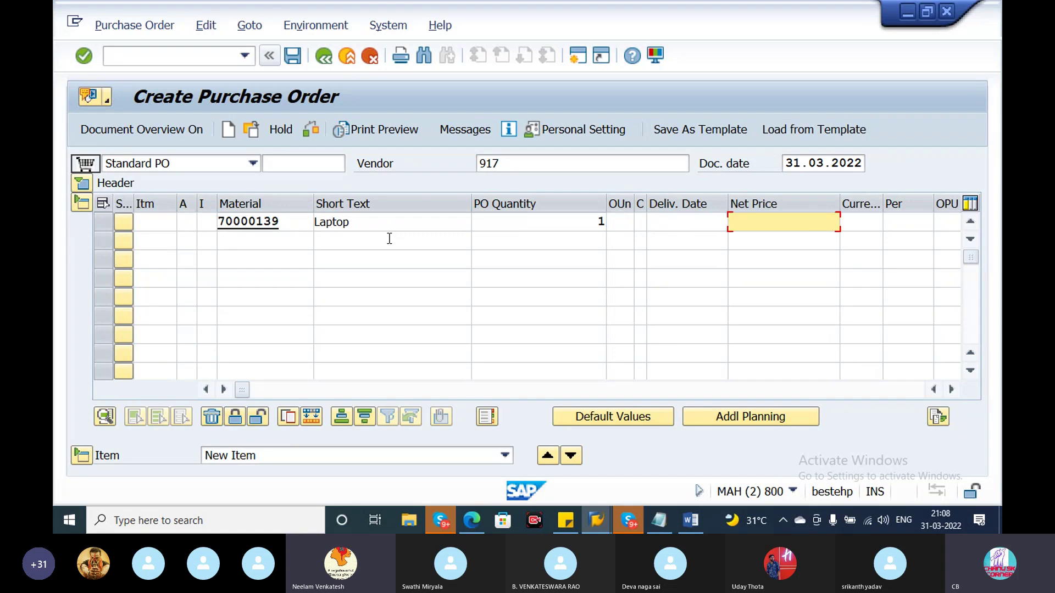
key(Tab)
key(Tab)
key(Tab)
key(Tab)
key(Tab)
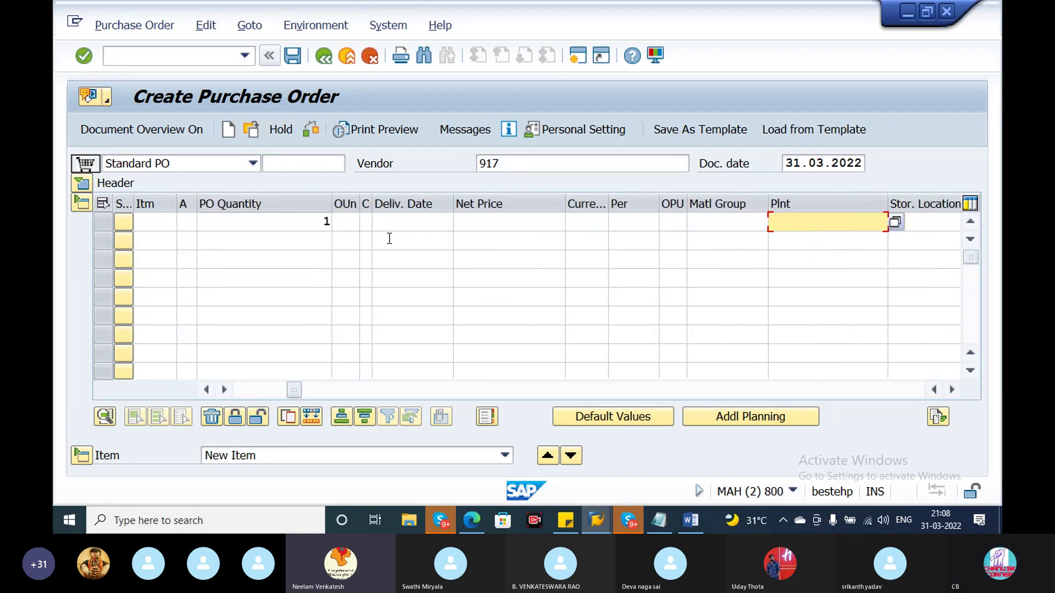
key(BackSpace)
key(Down)
key(Return)
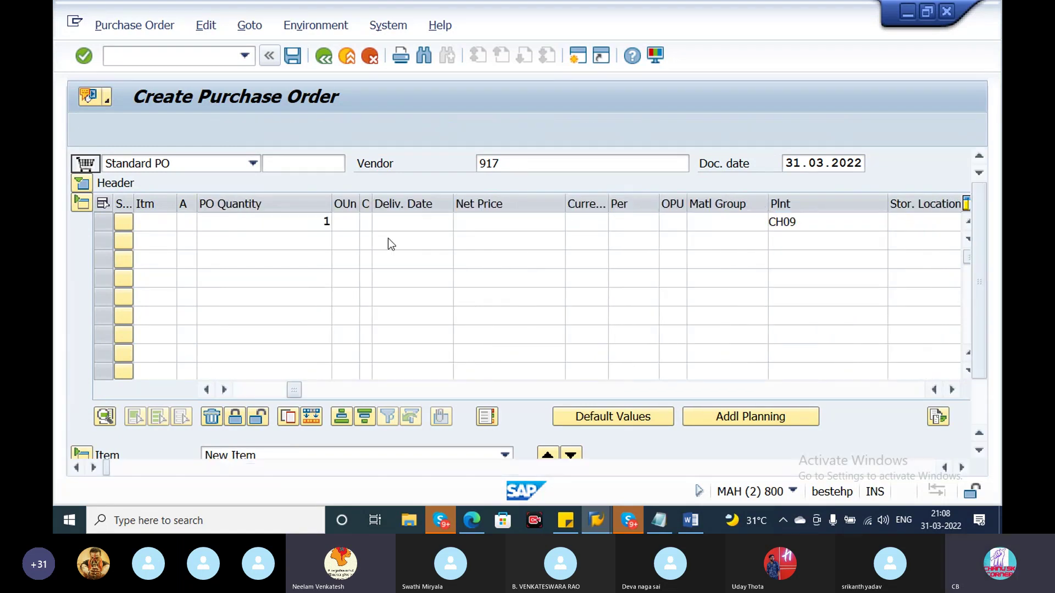
Set the order's purchasing organization to CHPO and its purchasing group to 434 in the header's organizational data.
key(Return)
key(BackSpace)
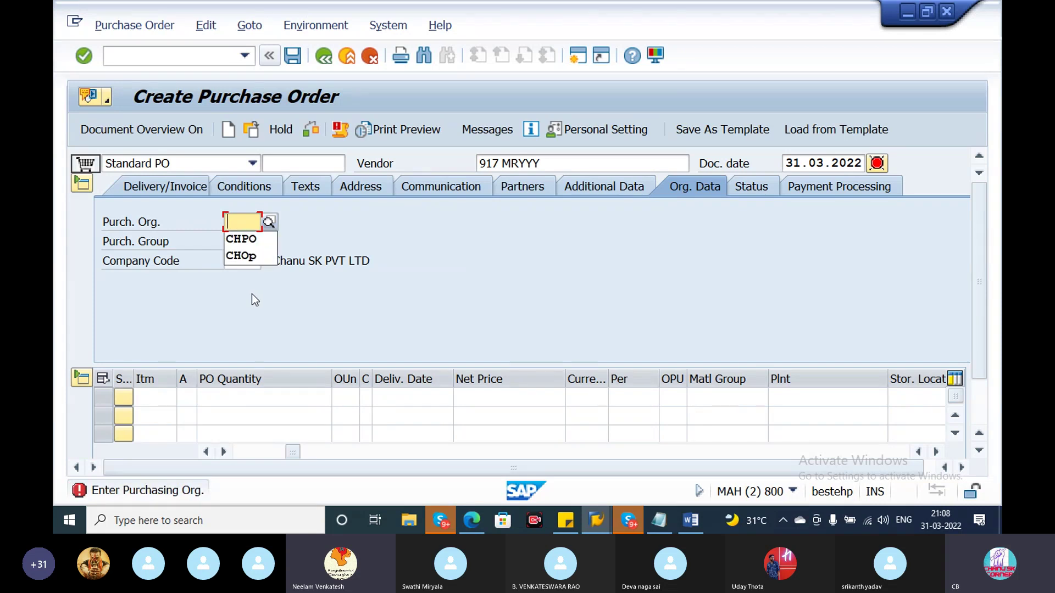
click(241, 240)
key(BackSpace)
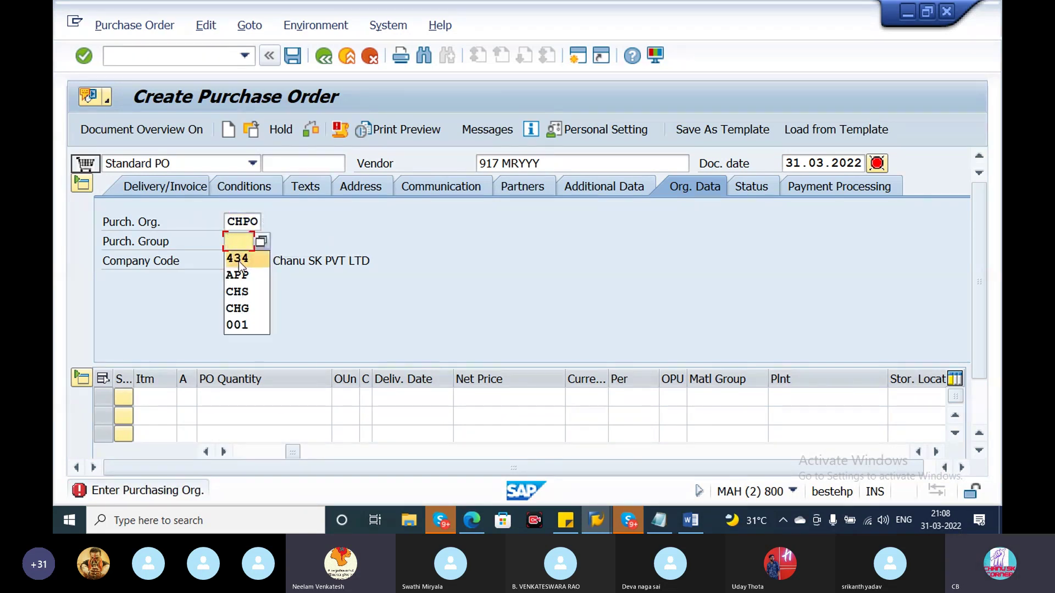
click(238, 262)
key(Return)
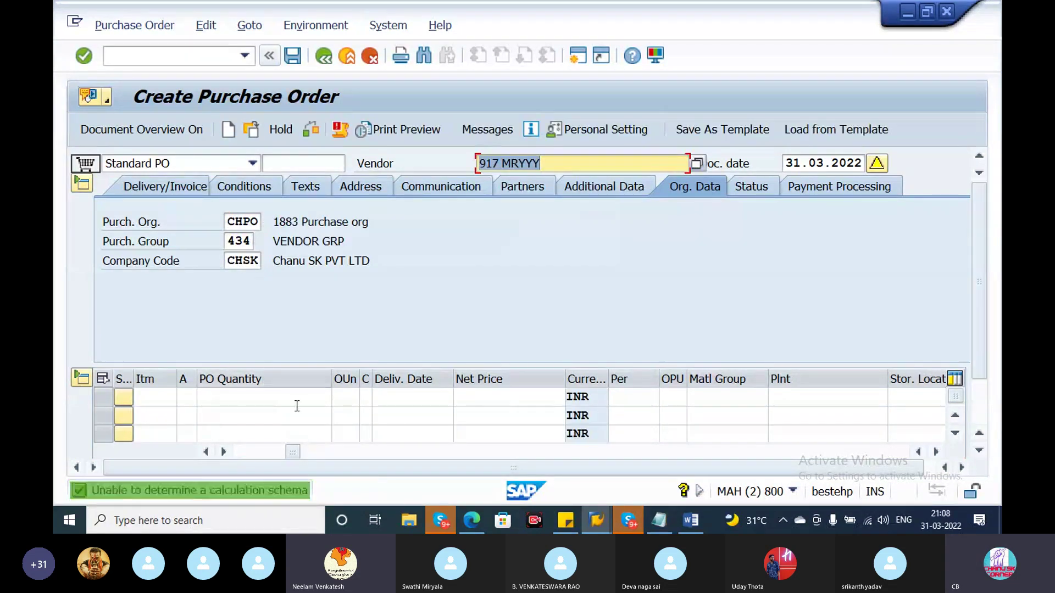
Enter material 70000139 with a PO quantity of 1 on the first item line.
drag(293, 450, 223, 450)
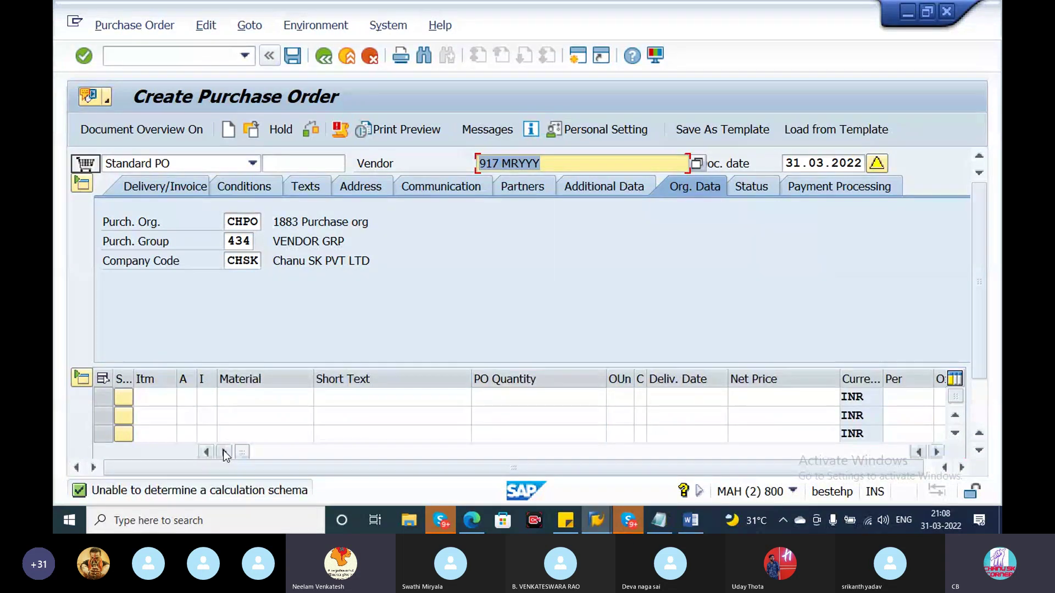
click(257, 396)
click(257, 396)
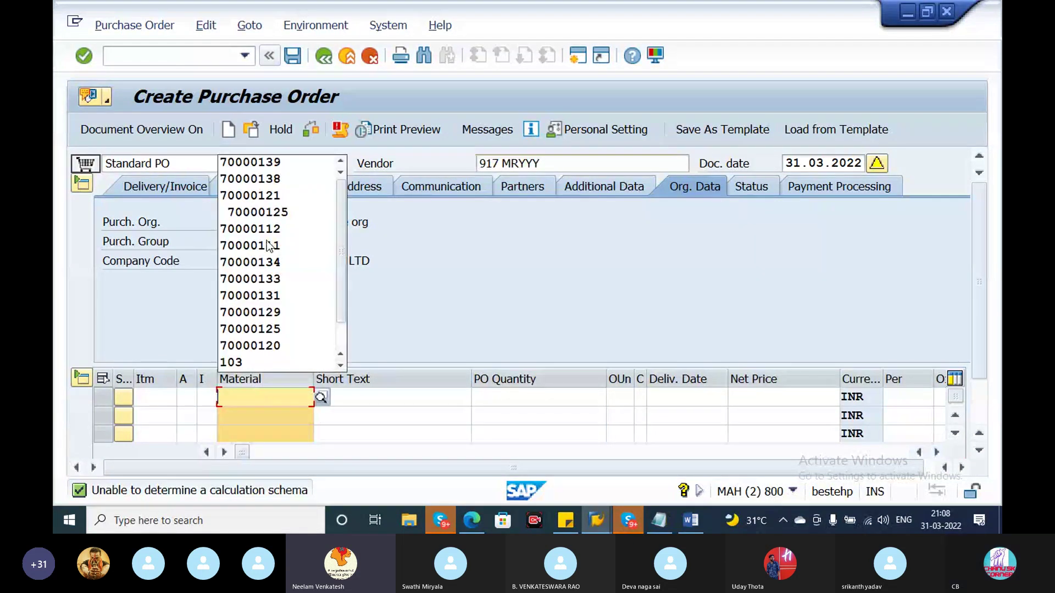
click(259, 162)
key(Tab)
key(Tab)
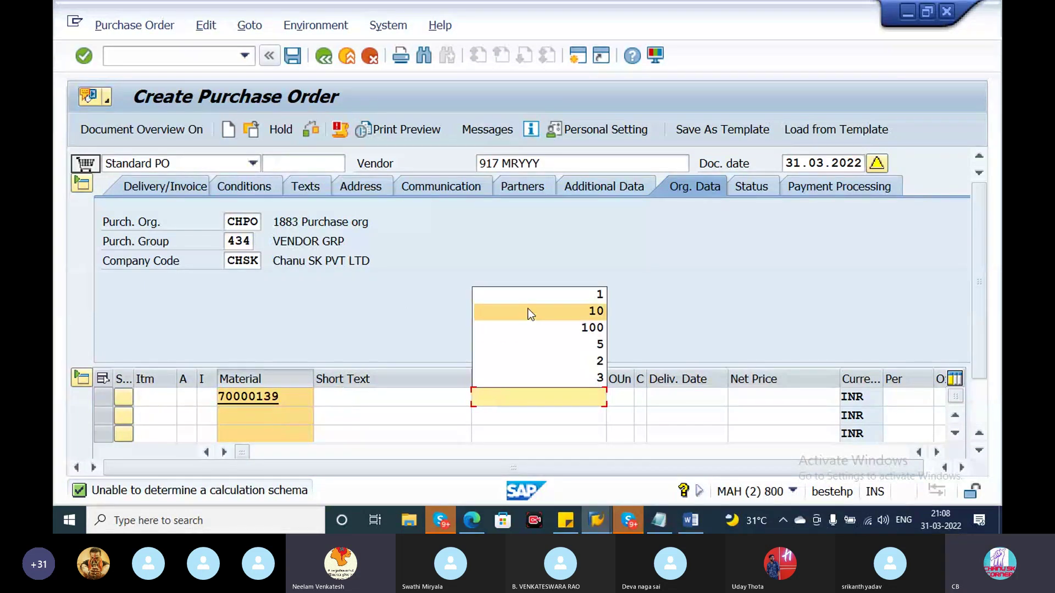
click(529, 297)
Assign plant CH09 to the item with material 70000139 and validate the line.
key(Tab)
key(Tab)
key(Tab)
key(Tab)
key(Tab)
key(Tab)
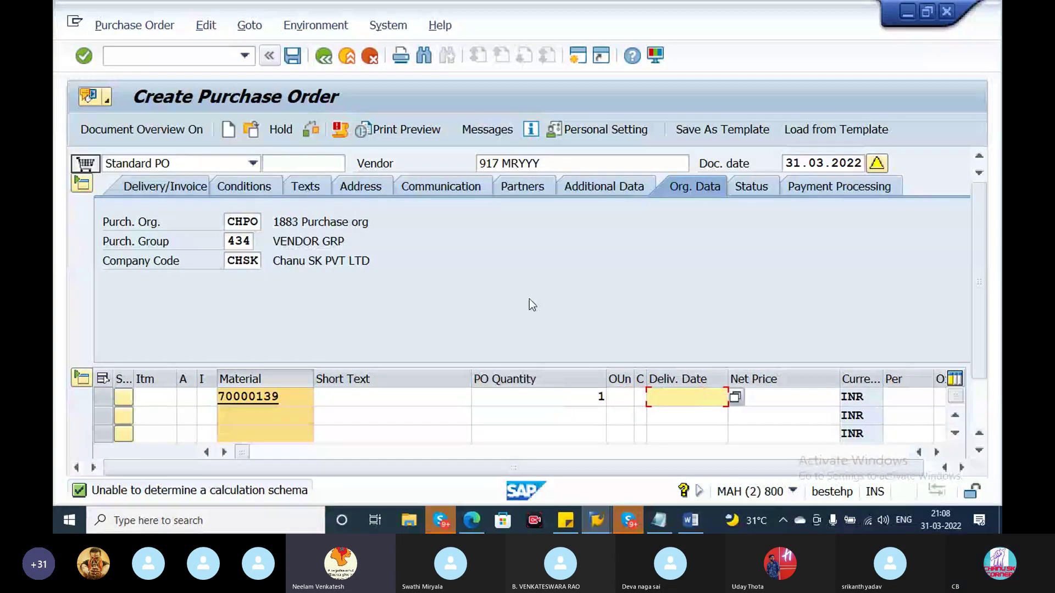
key(Tab)
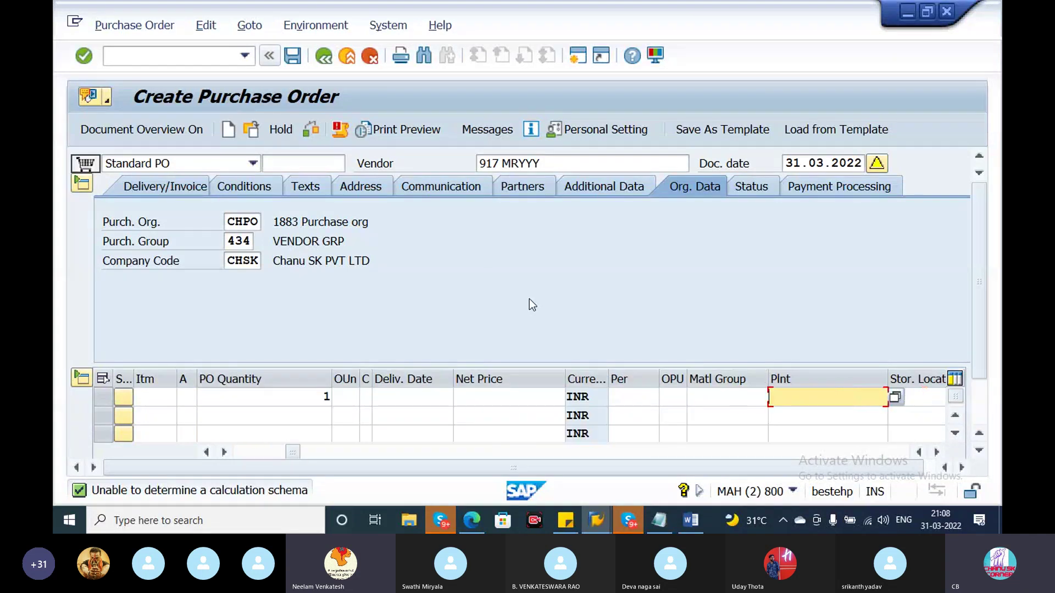
click(786, 415)
key(Return)
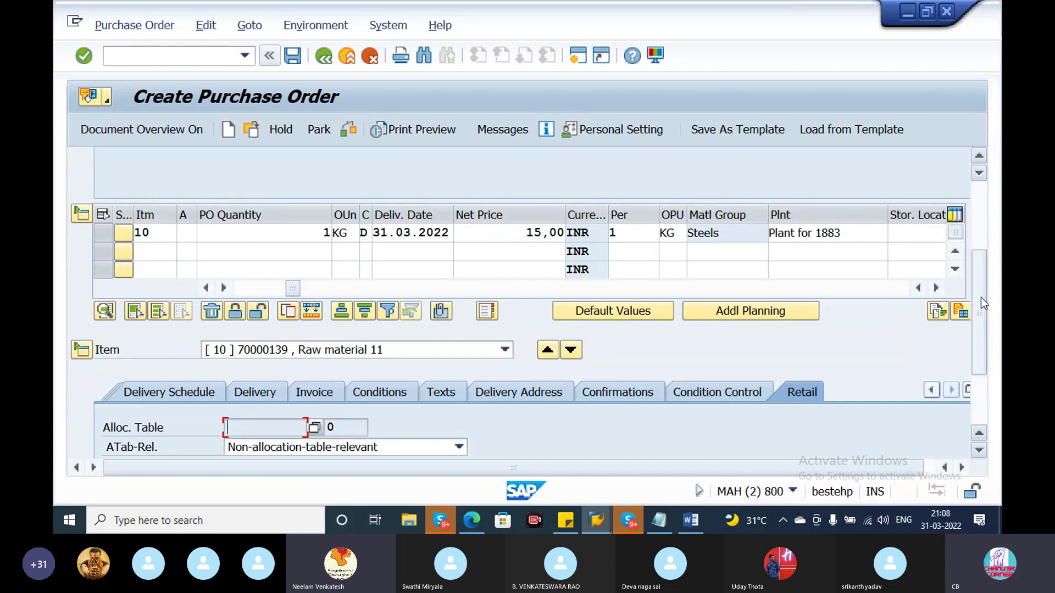
Clear the item's net price and set the PBXX Gross Price condition to 15 INR.
drag(525, 234, 595, 226)
key(BackSpace)
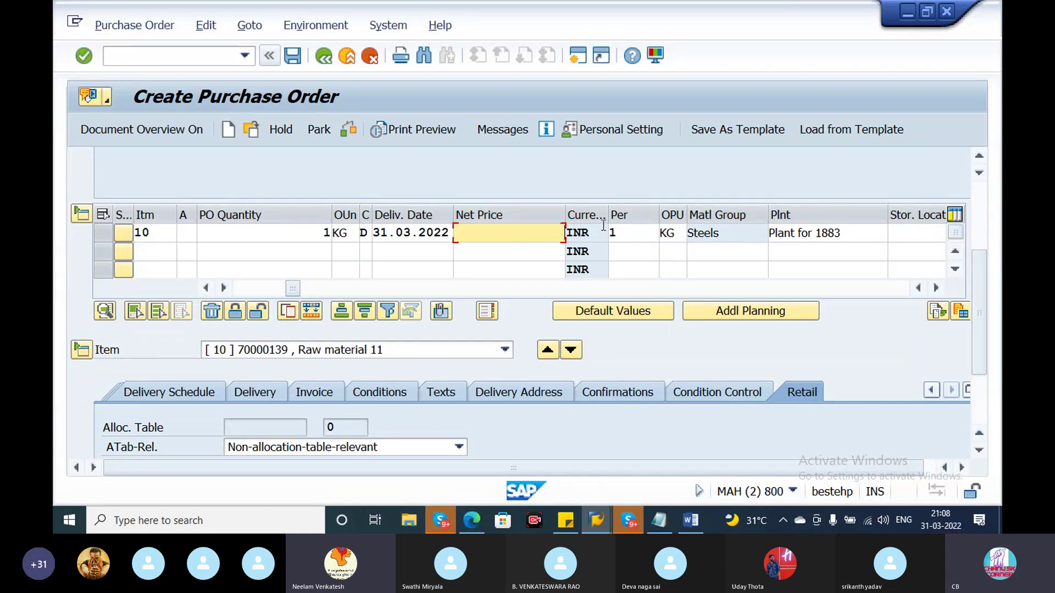
key(Return)
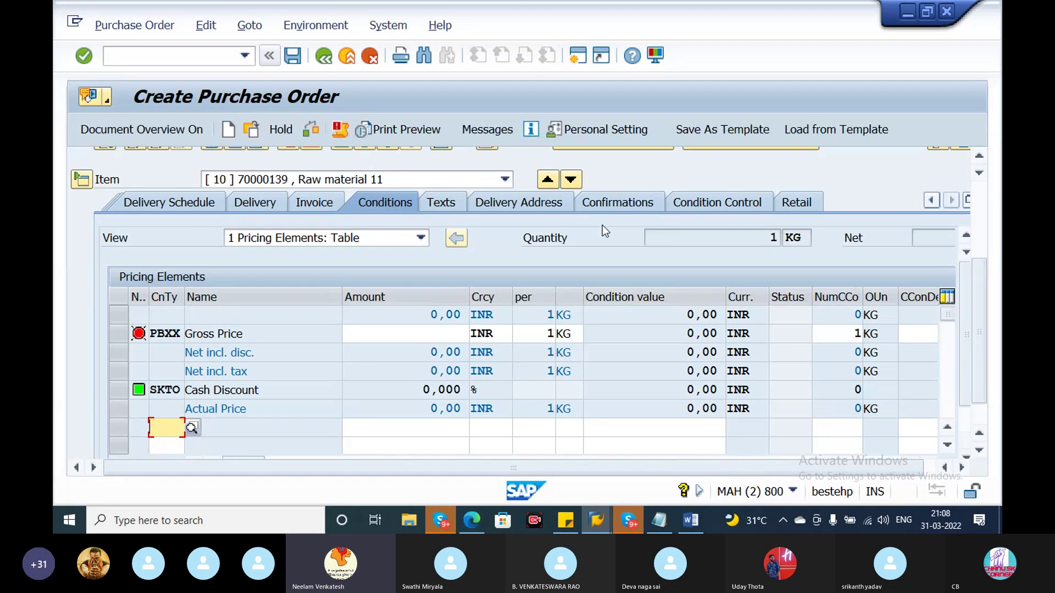
click(424, 340)
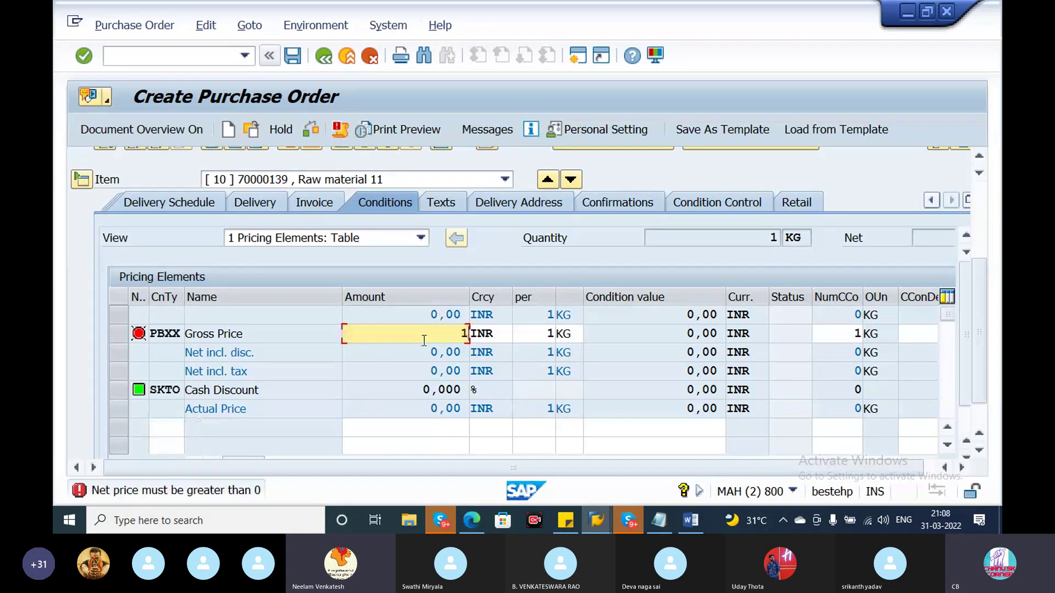
text(15)
key(Return)
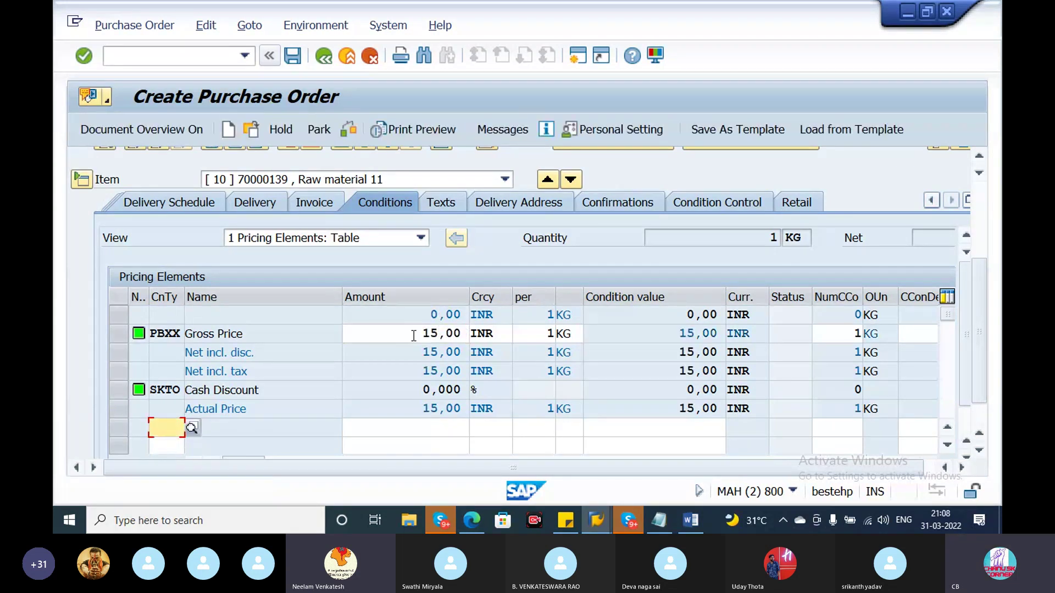
Search the available condition types for fb2 and add FRA1 (Freight %) on the empty row of the item's pricing elements.
click(192, 428)
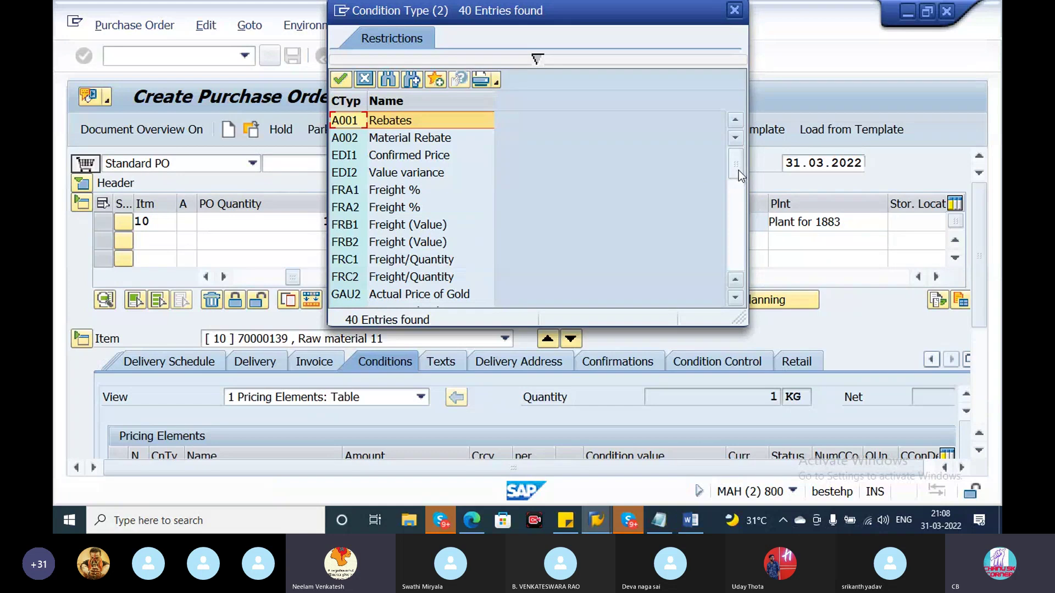
drag(738, 173, 739, 178)
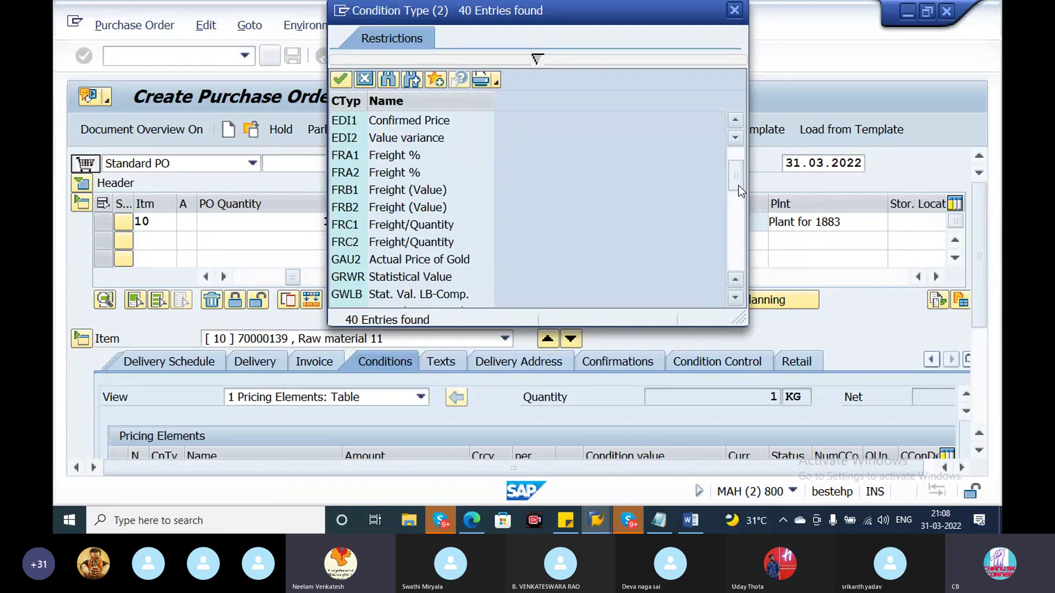
drag(739, 178, 739, 191)
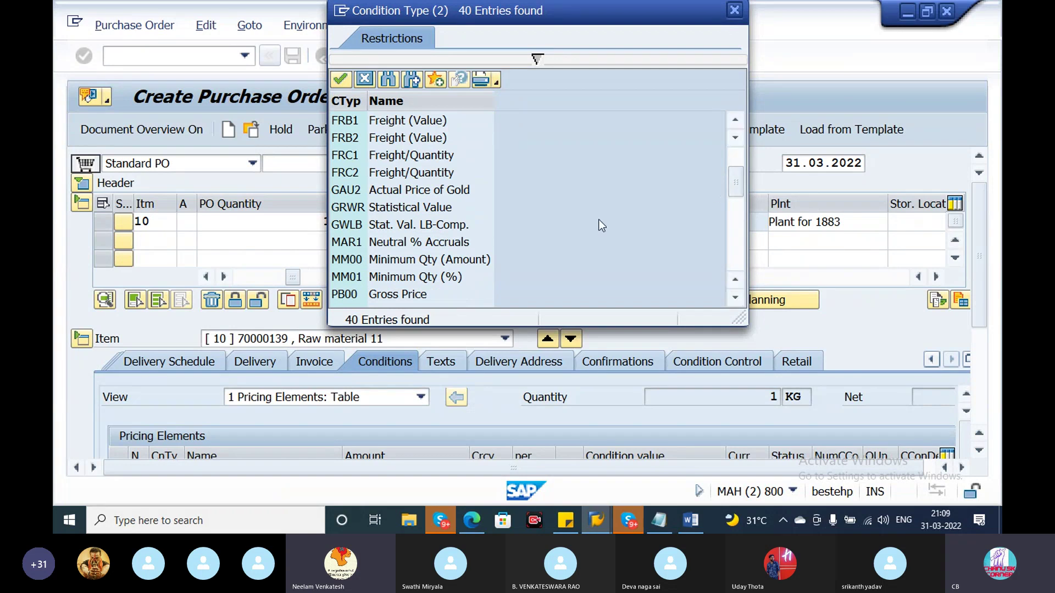
key(ctrl+f)
text(fb)
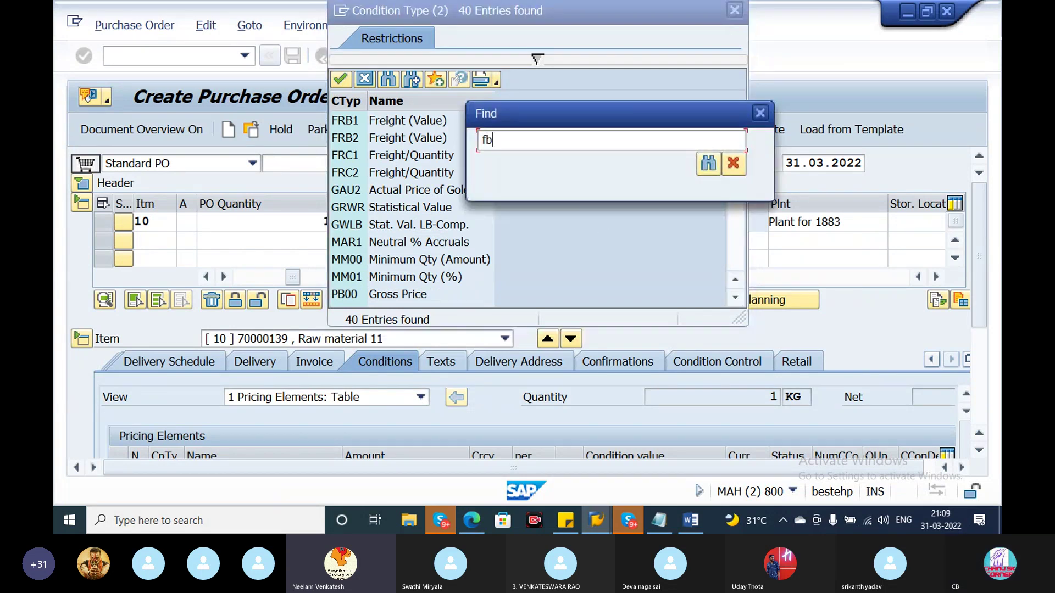
key(Return)
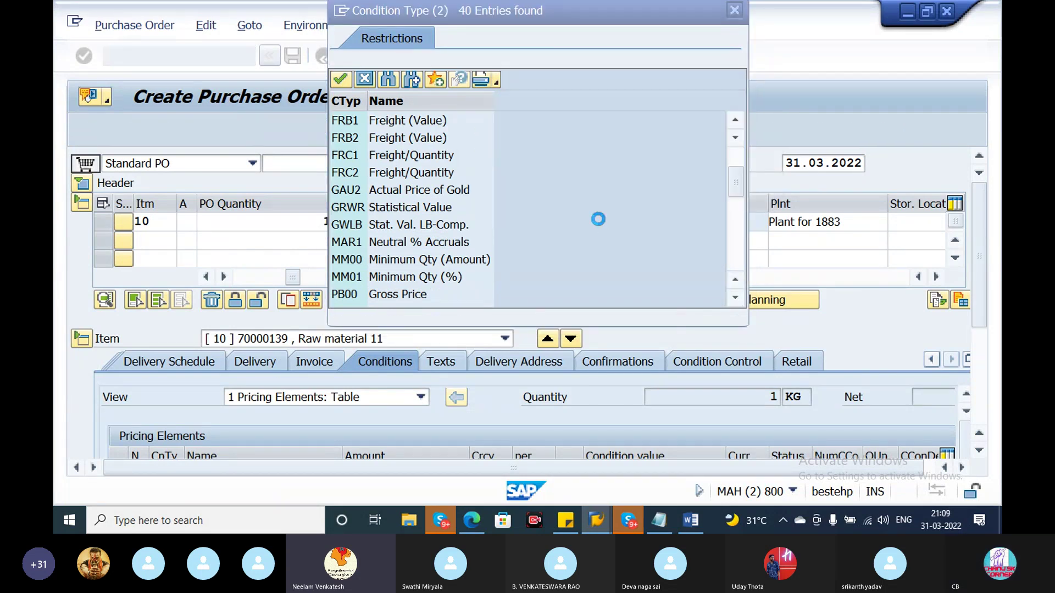
click(735, 160)
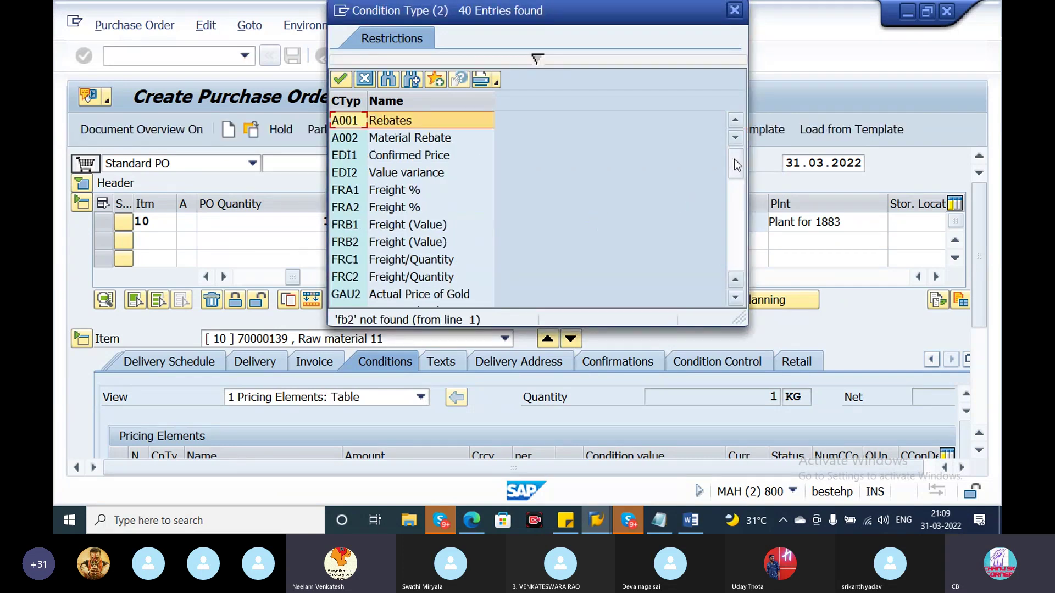
double_click(382, 191)
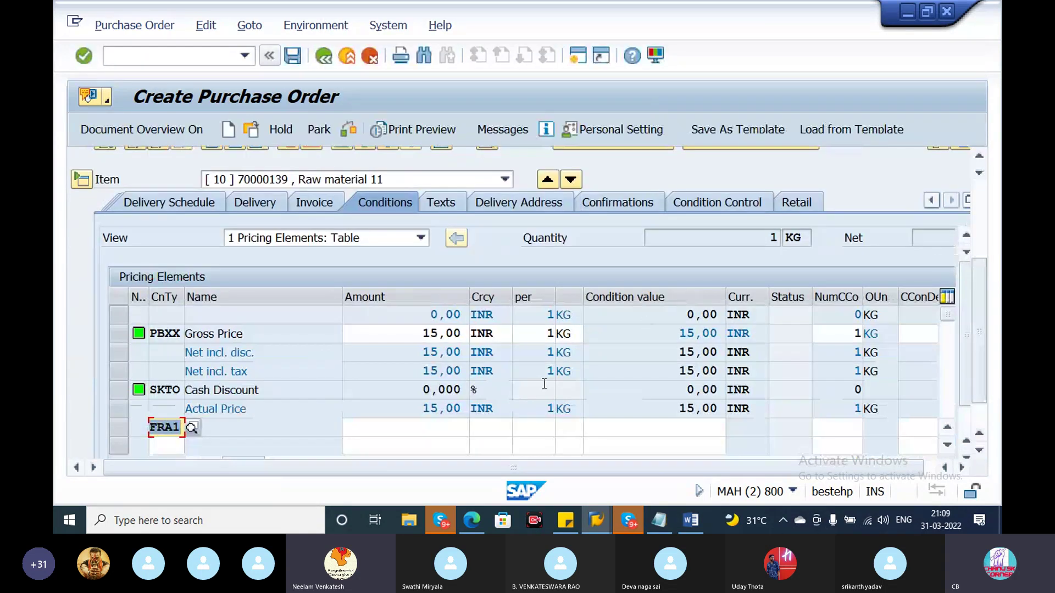
Set the FRA1 freight condition to 5 percent and recalculate the pricing elements.
click(414, 430)
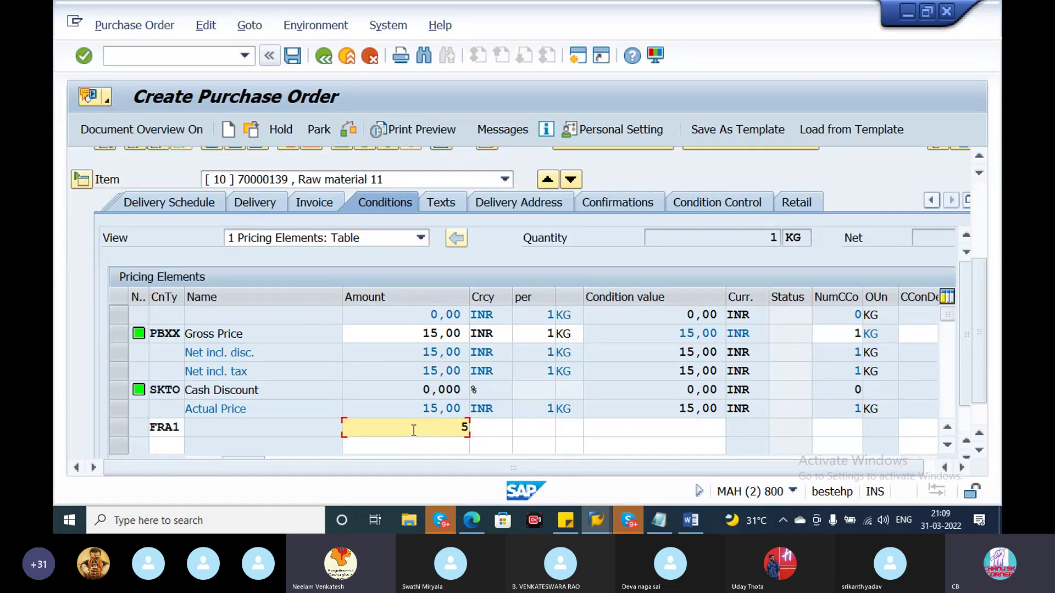
key(Return)
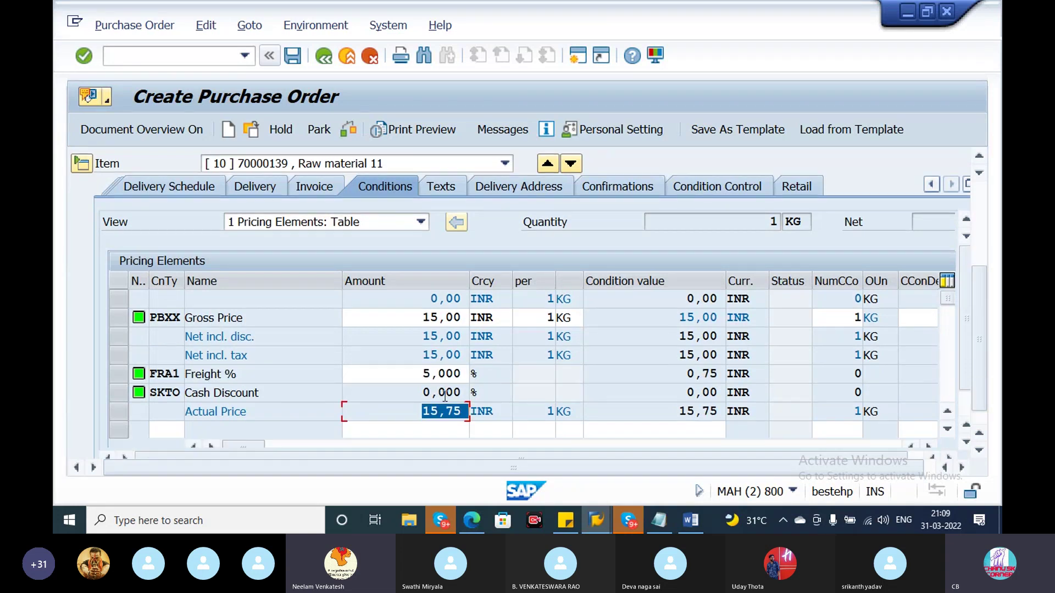
click(413, 379)
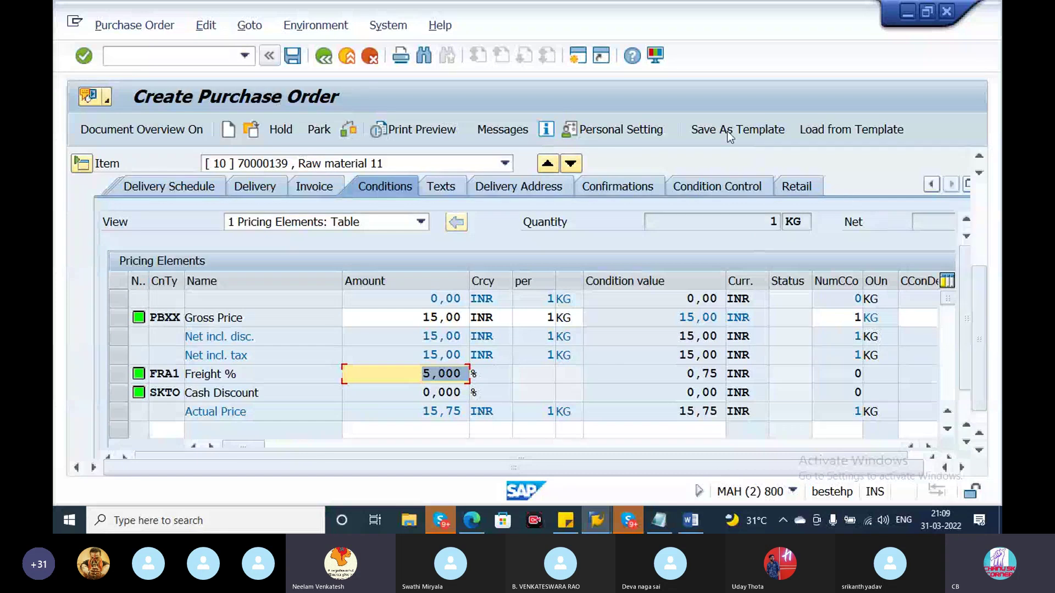
Save the purchase order and select the full text of its creation message.
click(292, 55)
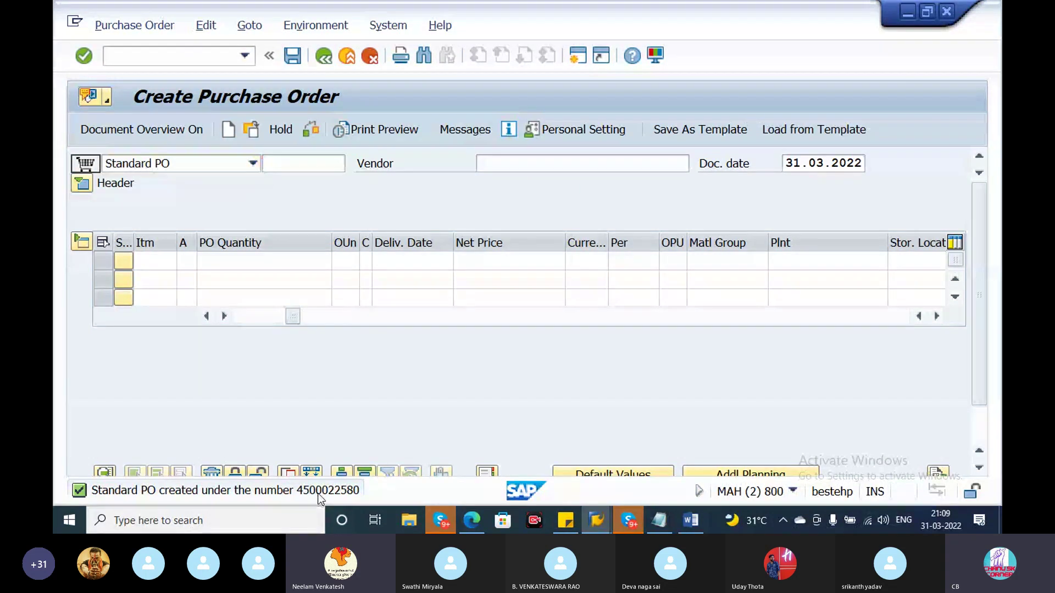
double_click(320, 491)
drag(411, 123, 85, 126)
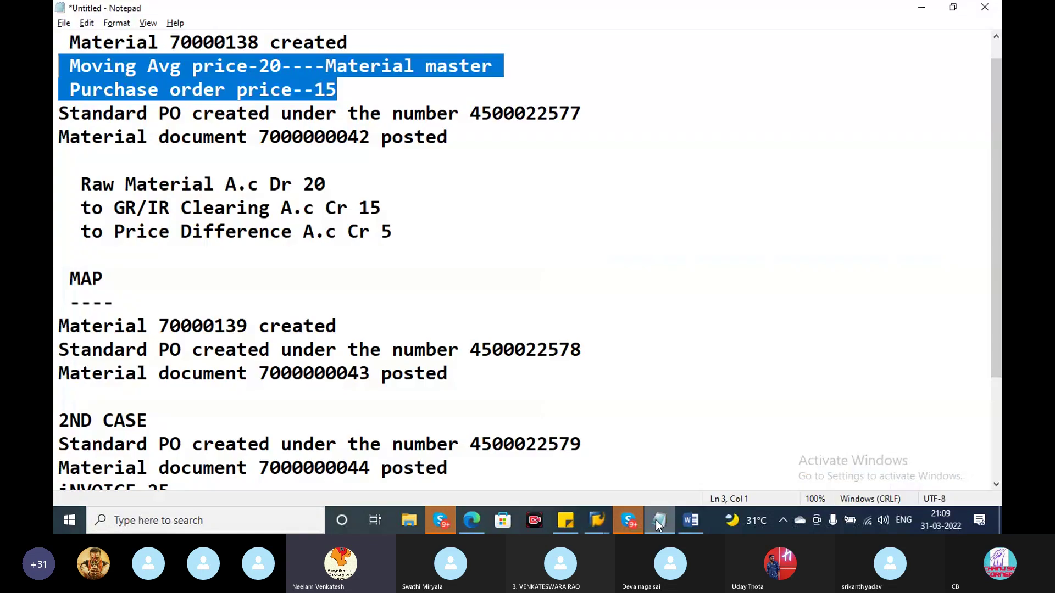
Switch to the Notepad notes and add a dashed separator line below the iNVOICE 25 entry.
click(659, 521)
scroll(306, 274, down, 2)
click(306, 367)
text(---------------------)
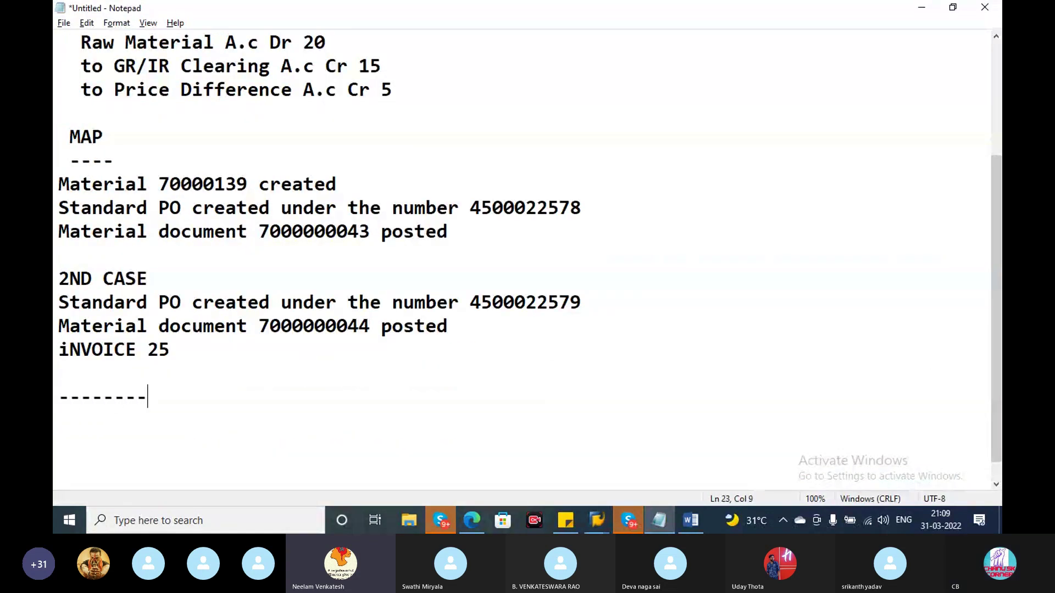
Add the heading CASE 3 below the dashed separator in the notes and underline it with a row of equals signs.
key(Return)
text(cSDD)
key(BackSpace)
key(BackSpace)
key(BackSpace)
key(BackSpace)
text(cASE)
key(BackSpace)
key(BackSpace)
key(BackSpace)
key(BackSpace)
text(c)
key(BackSpace)
text(CASE 3)
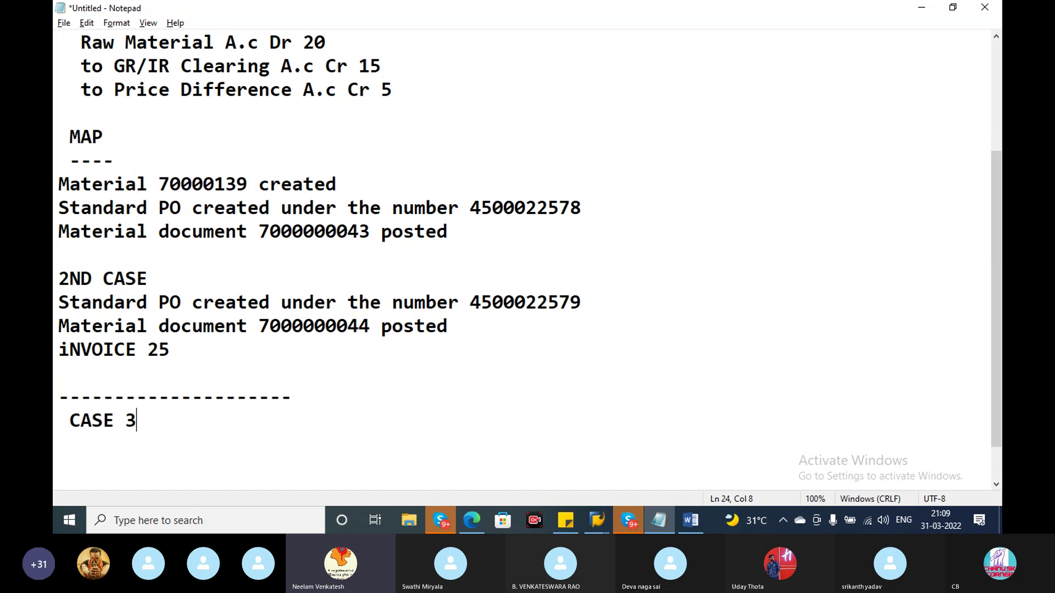
key(Return)
text(===========)
key(Return)
Copy the purchase order creation message from SAP and paste it under the CASE 3 heading in Notepad, followed by a new line.
key(alt+Tab)
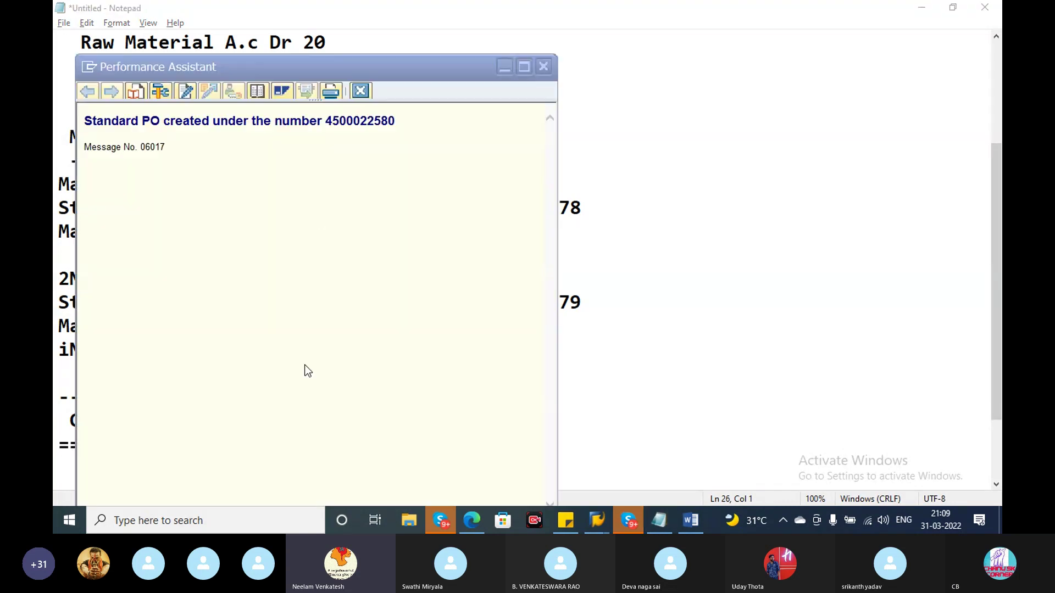
click(372, 78)
key(ctrl+c)
click(416, 147)
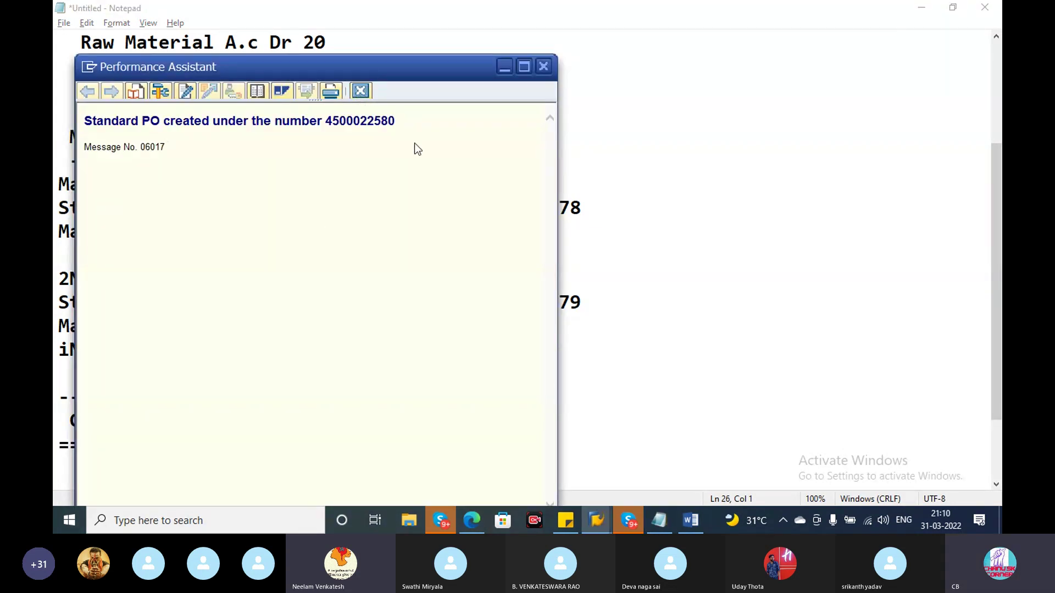
click(659, 521)
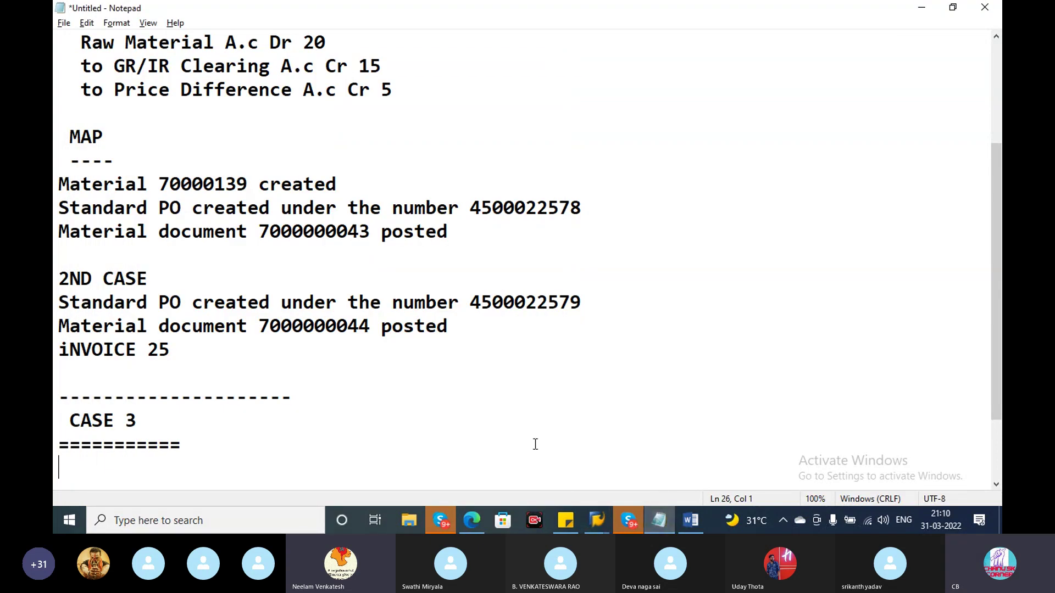
key(ctrl+v)
key(alt)
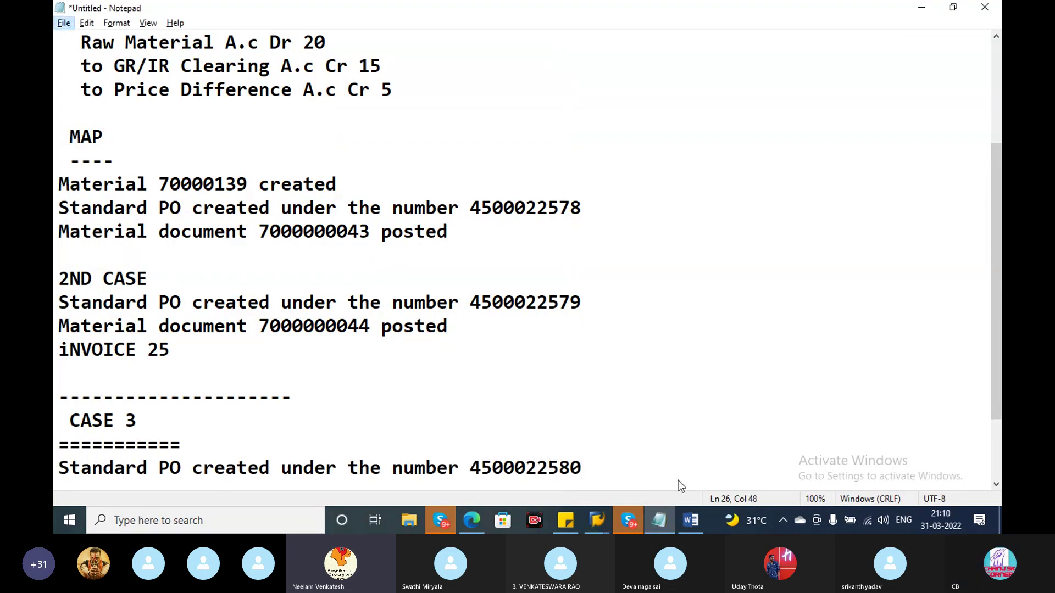
click(590, 468)
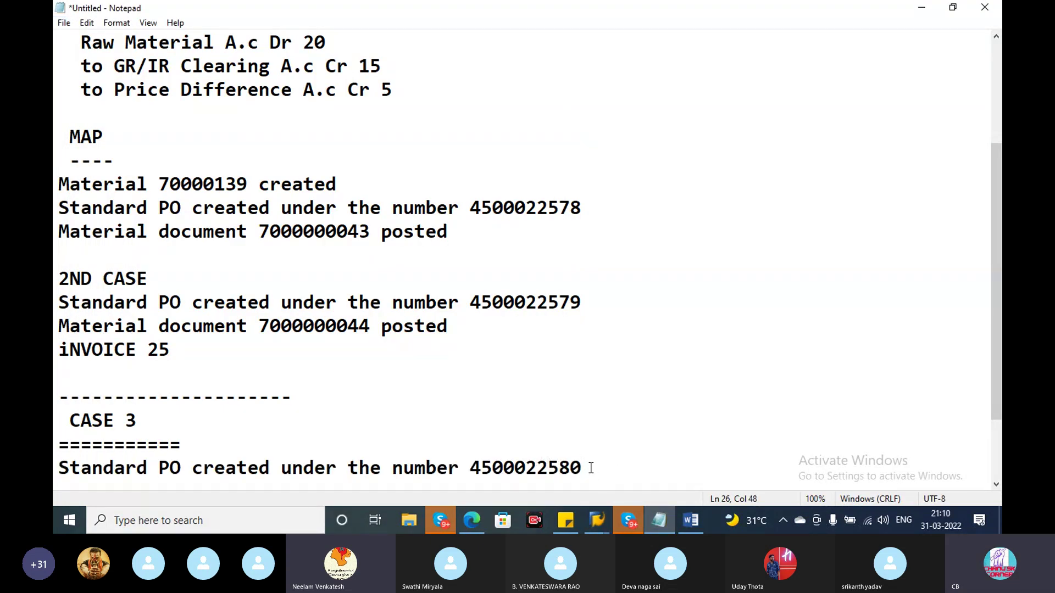
key(Return)
Switch to SAP, close the message help window and start the goods receipt transaction MIGO.
key(alt+Tab)
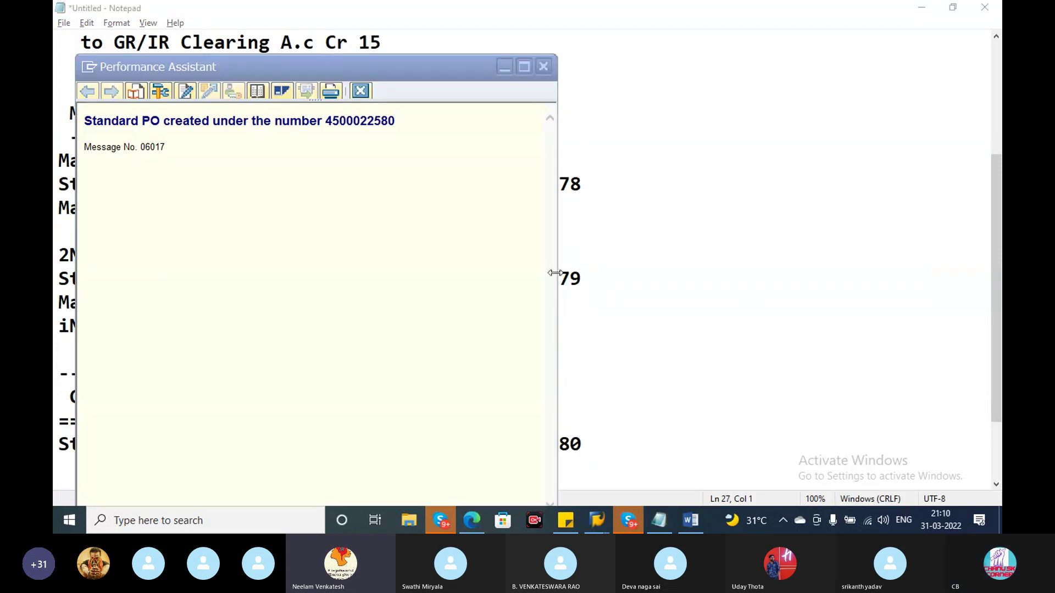
click(545, 66)
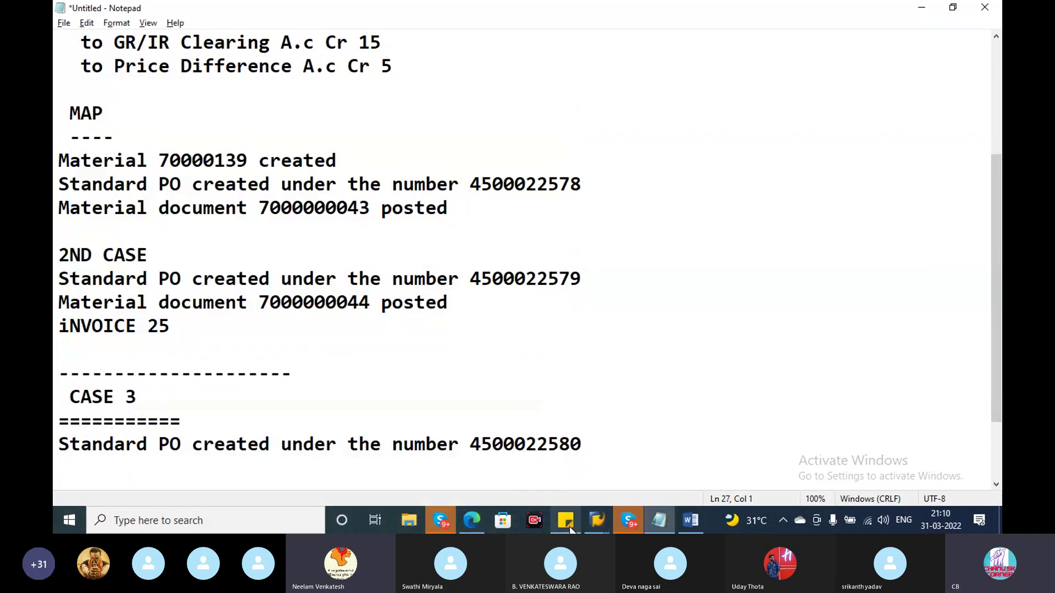
mouse_move(613, 516)
click(665, 486)
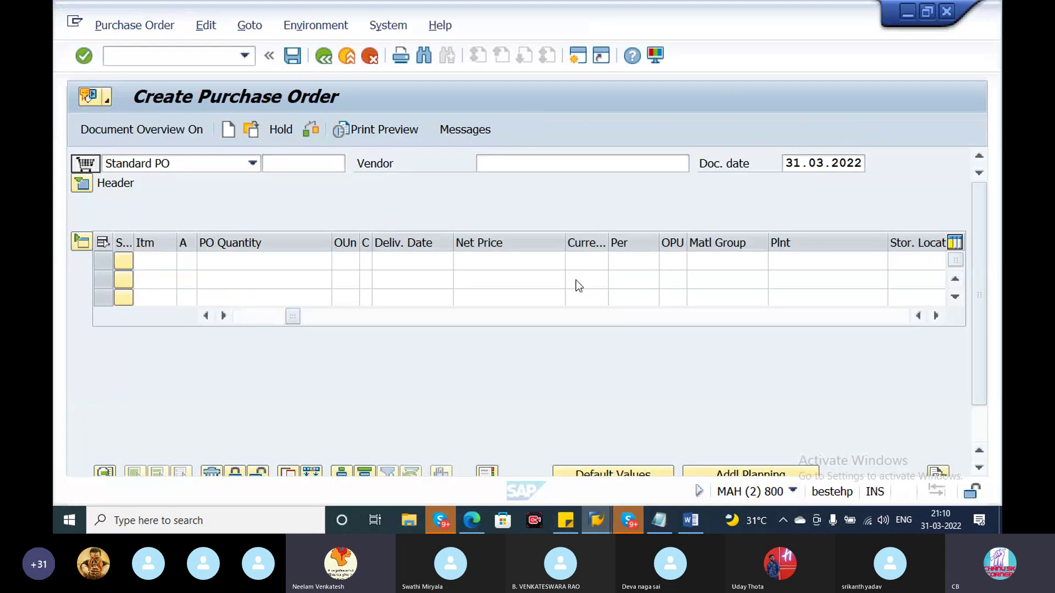
click(177, 55)
text(/NMIG)
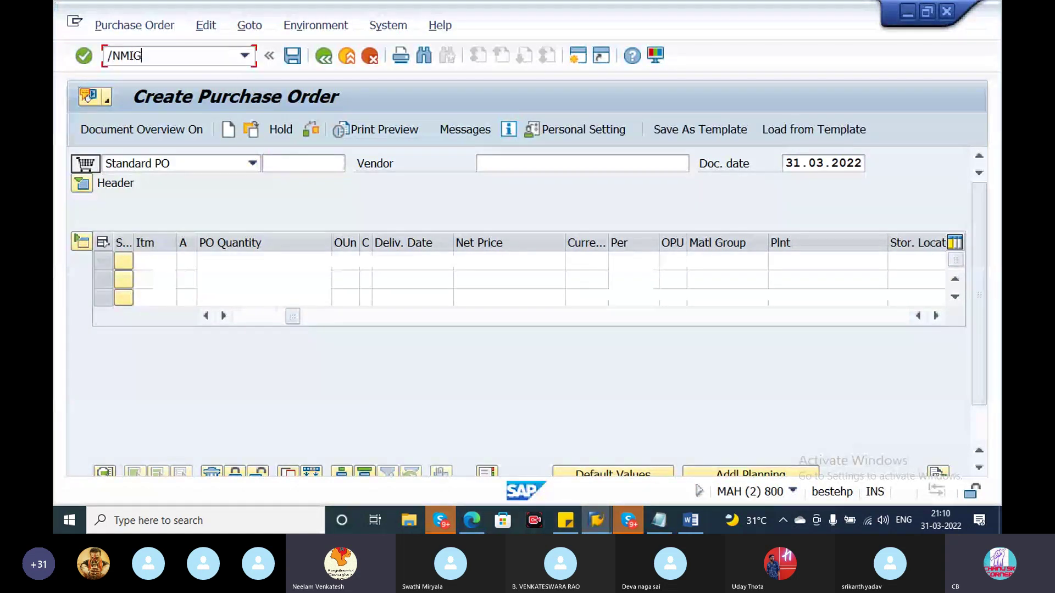
key(Return)
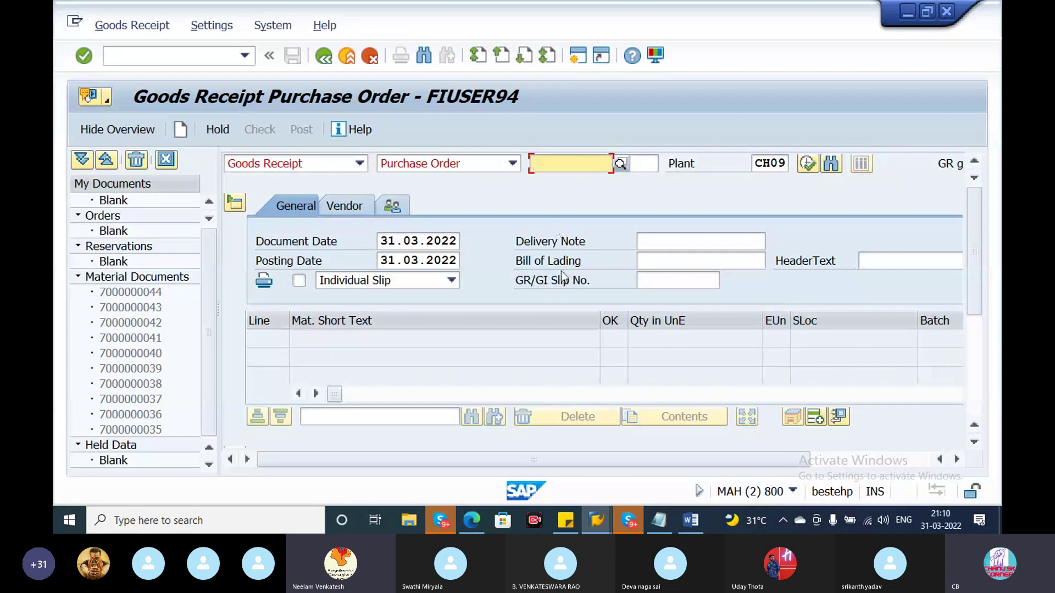
Copy the CASE 3 purchase order number from the Notepad notes into the goods receipt's purchase order number field in SAP and submit it.
click(656, 518)
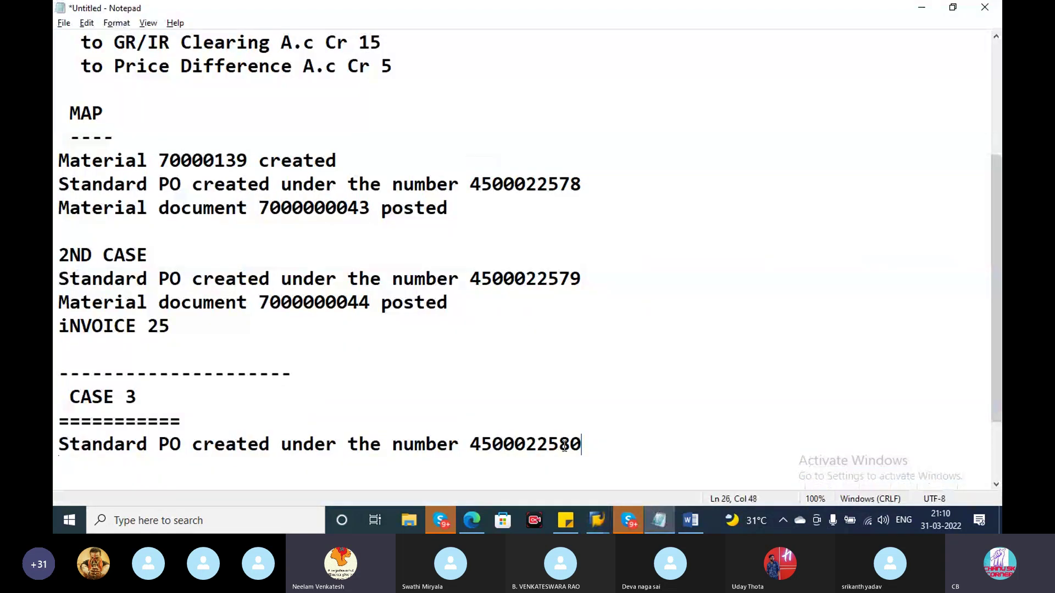
drag(585, 444, 465, 442)
key(ctrl+c)
key(alt+Tab)
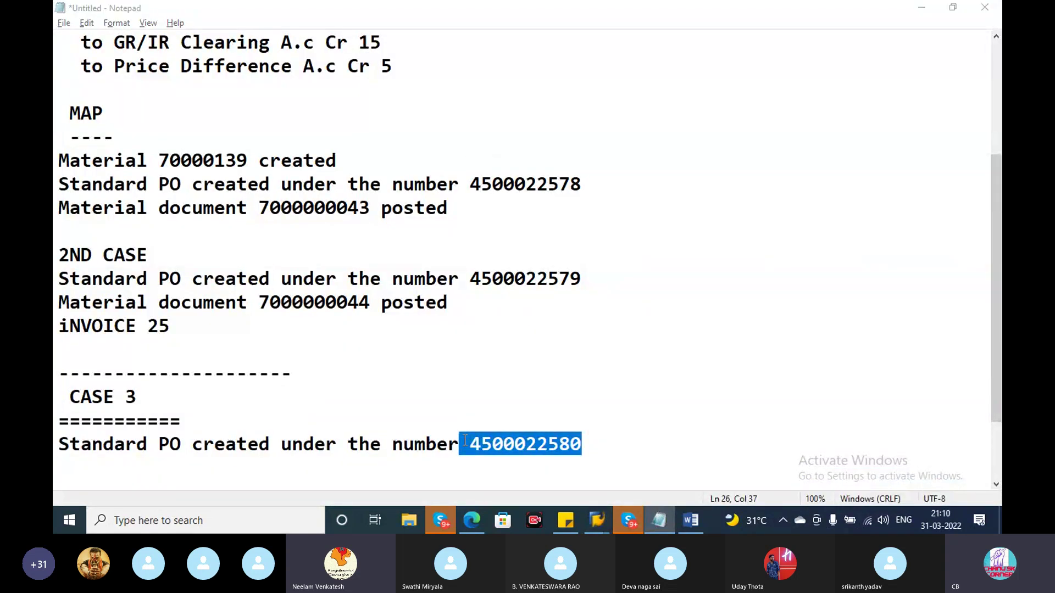
click(556, 170)
key(ctrl+v)
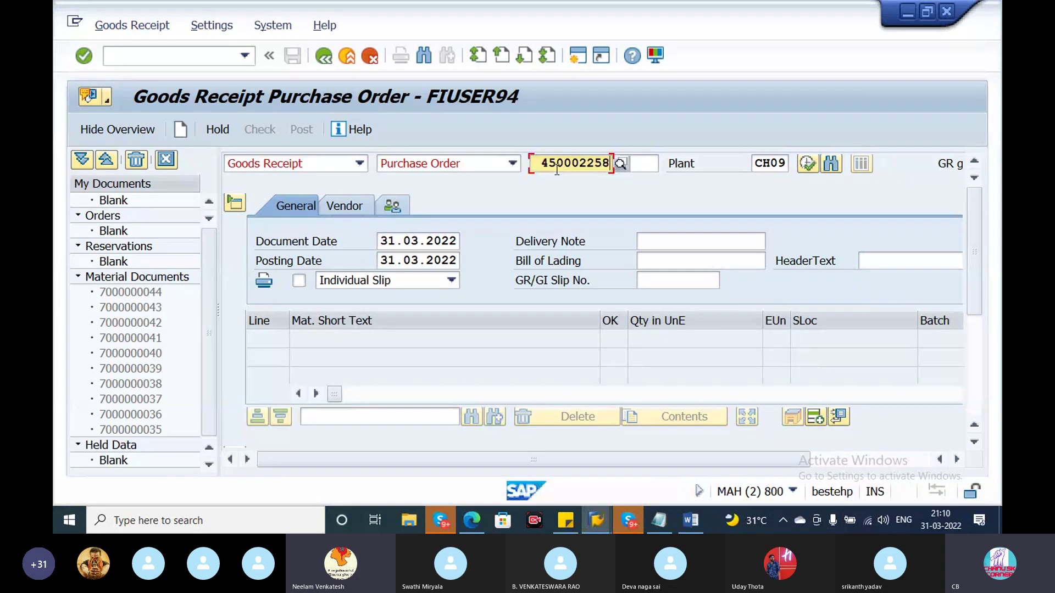
key(Return)
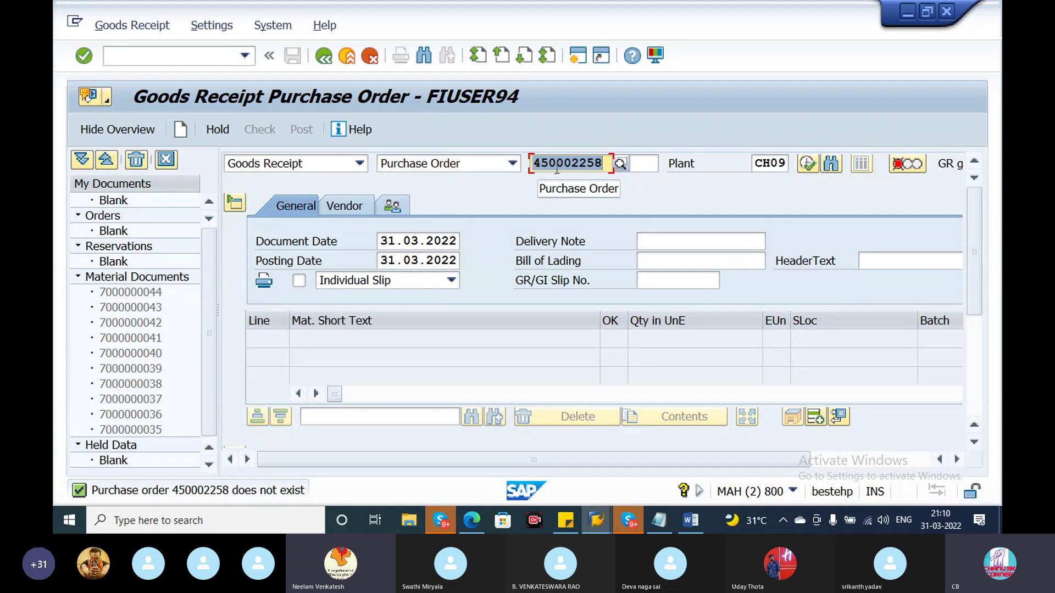
Complete the purchase order number with its missing final 0 and load the order into the goods receipt.
key(alt+Tab)
key(alt+Tab)
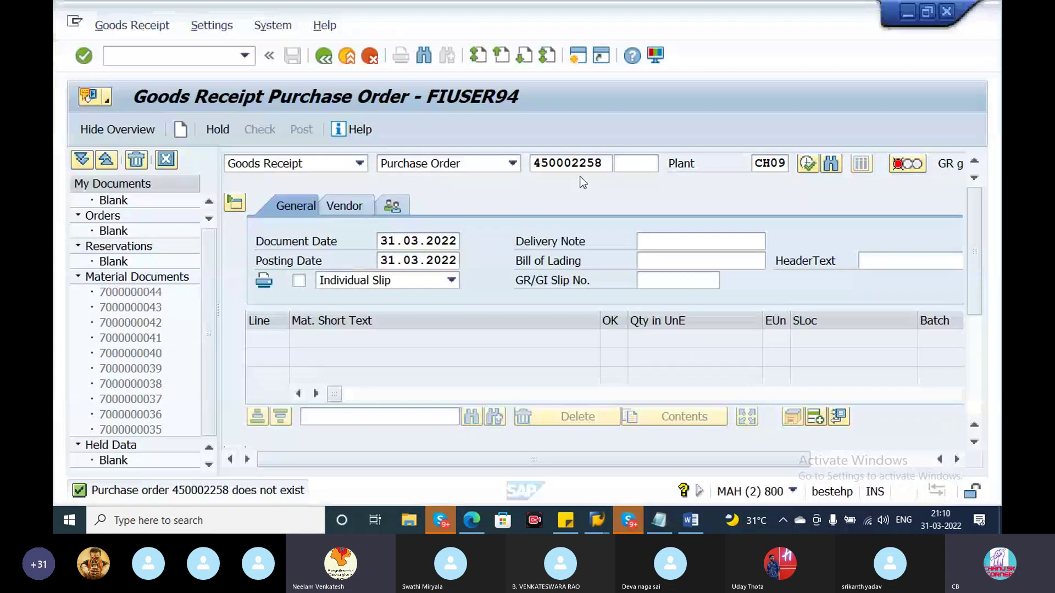
click(608, 163)
text(0)
key(Return)
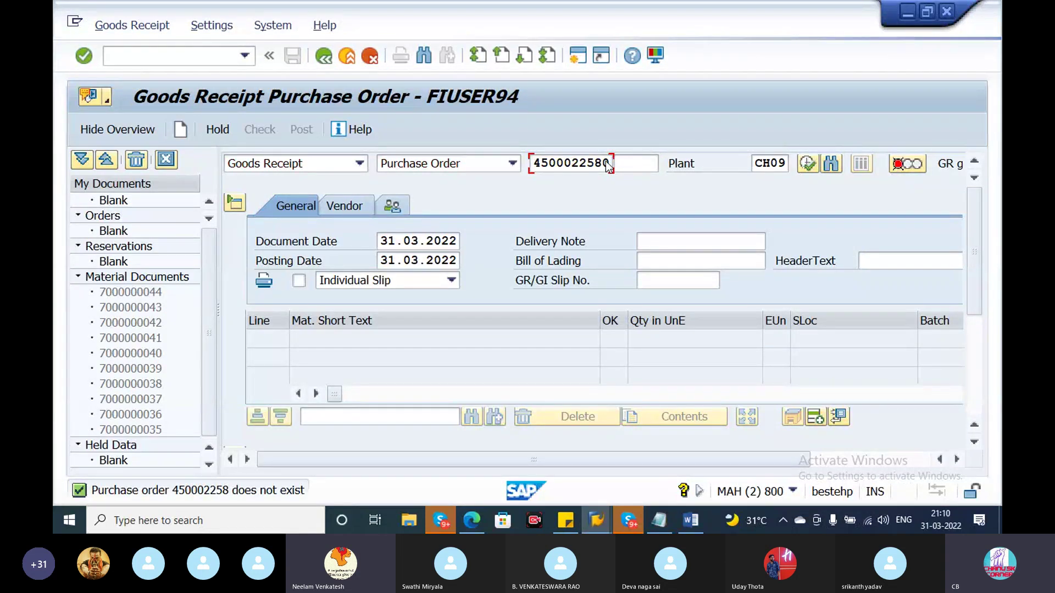
drag(975, 263, 981, 216)
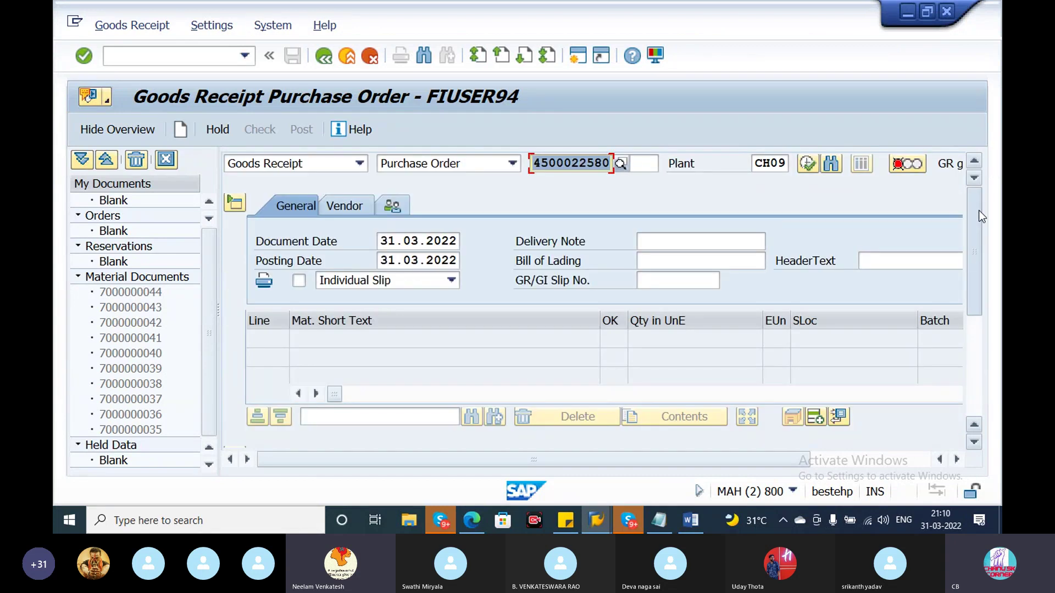
click(808, 165)
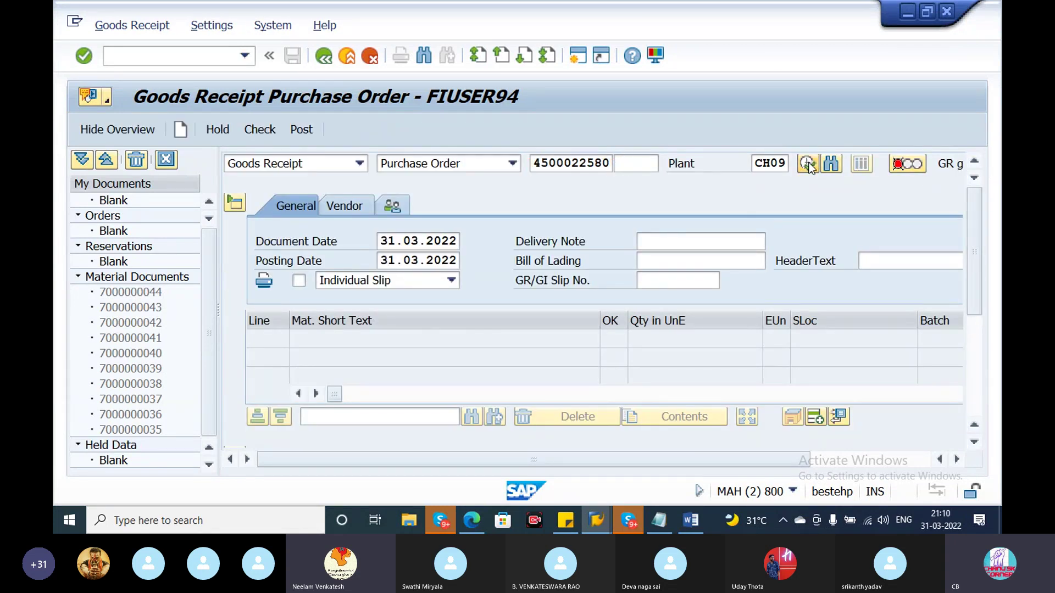
Set the goods receipt item's storage location to CHSL in plant CH09.
drag(980, 265, 978, 354)
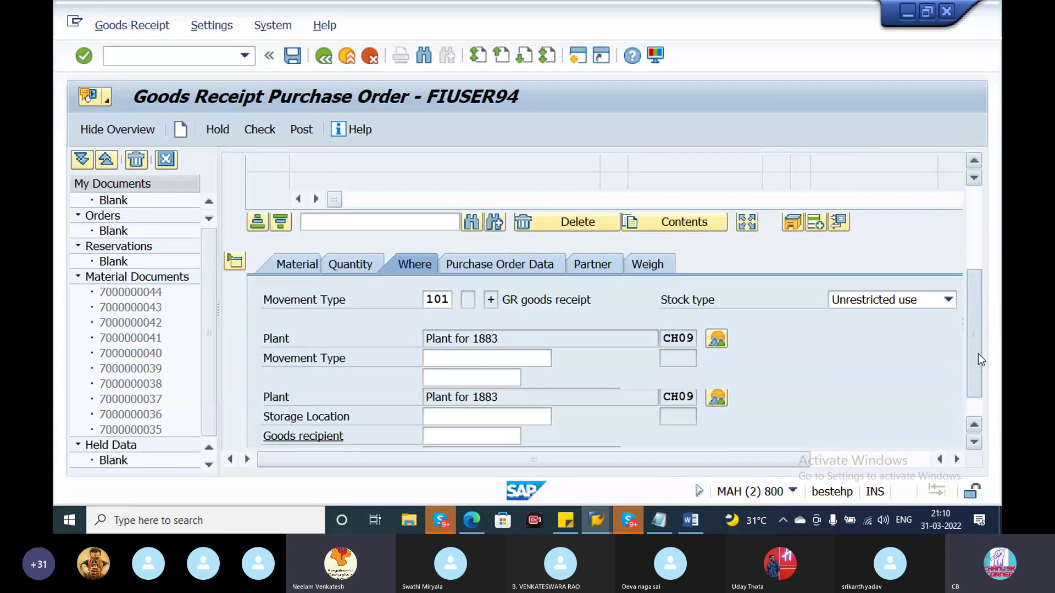
click(504, 357)
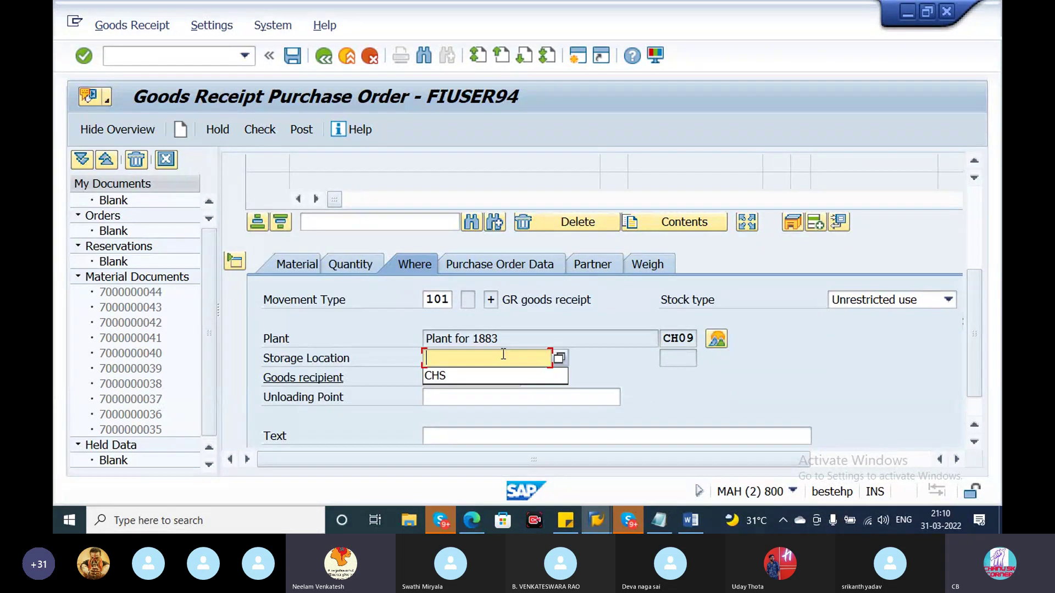
click(492, 376)
key(Return)
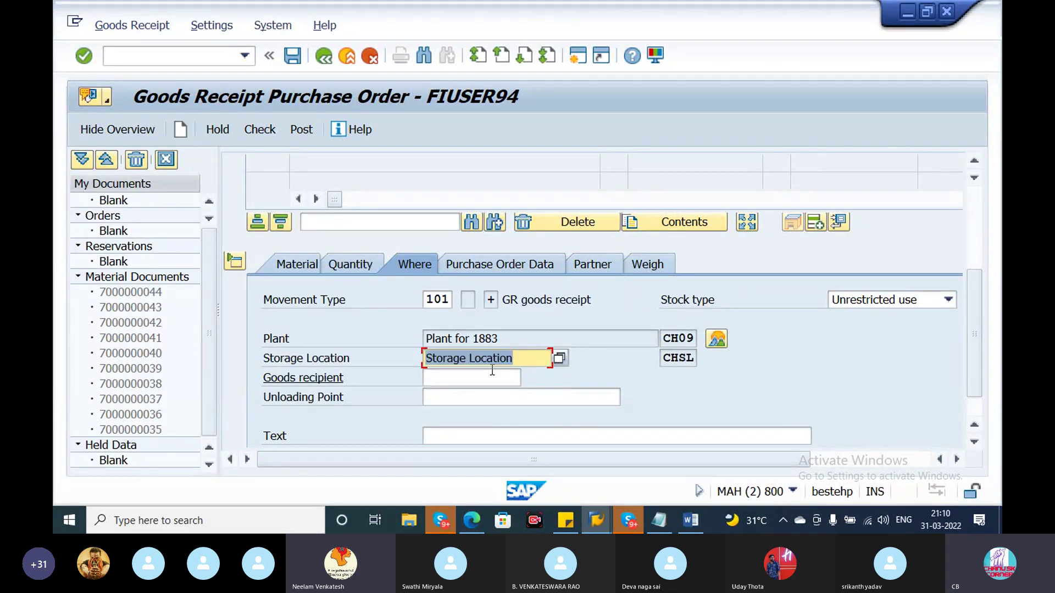
Flag the Raw material 11 item as OK and try to post the goods receipt.
drag(980, 341, 938, 219)
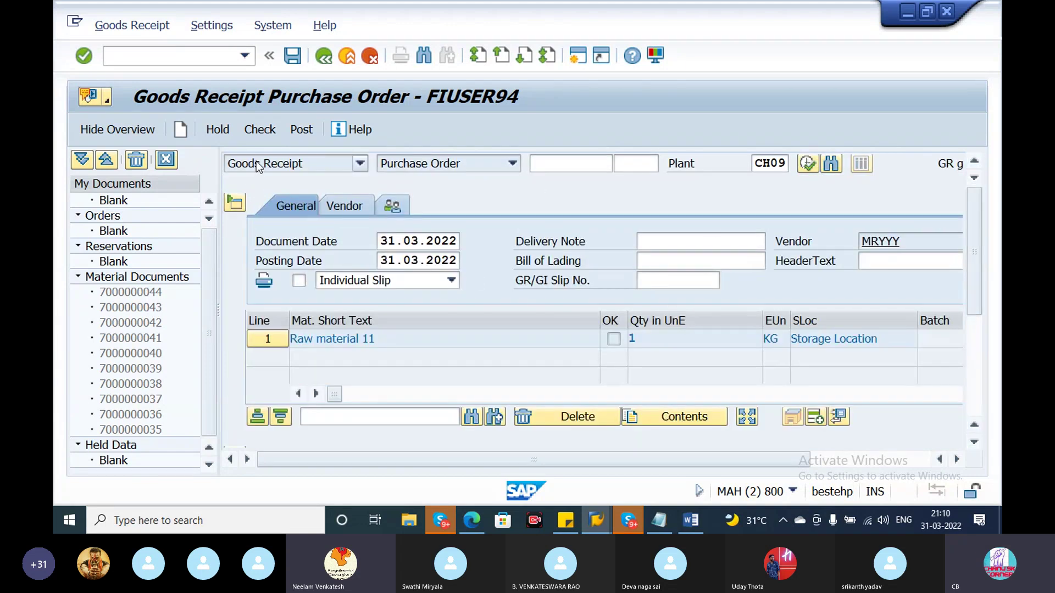
click(262, 133)
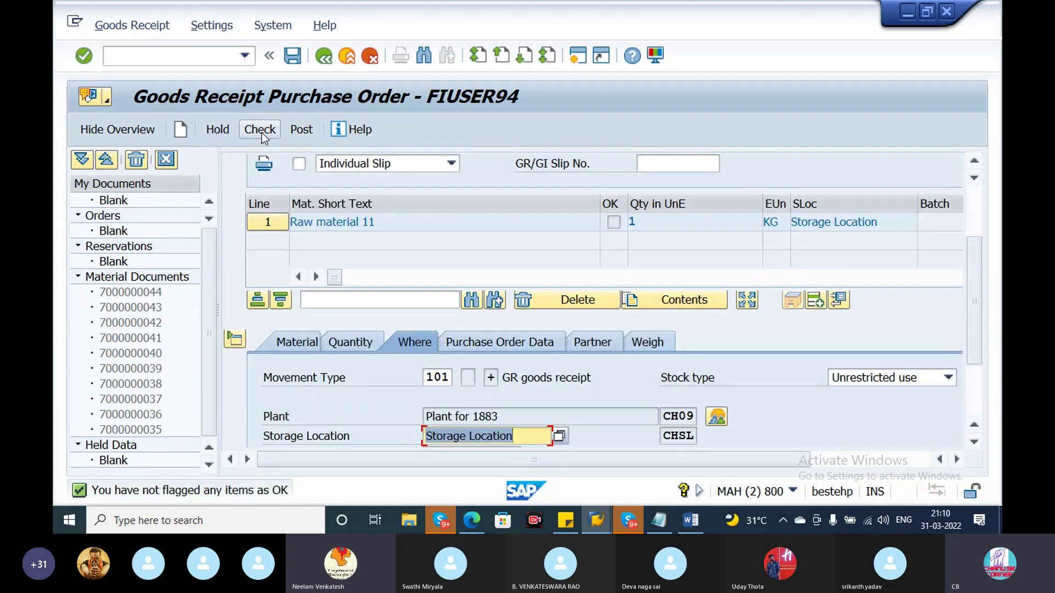
scroll(974, 341, down, 3)
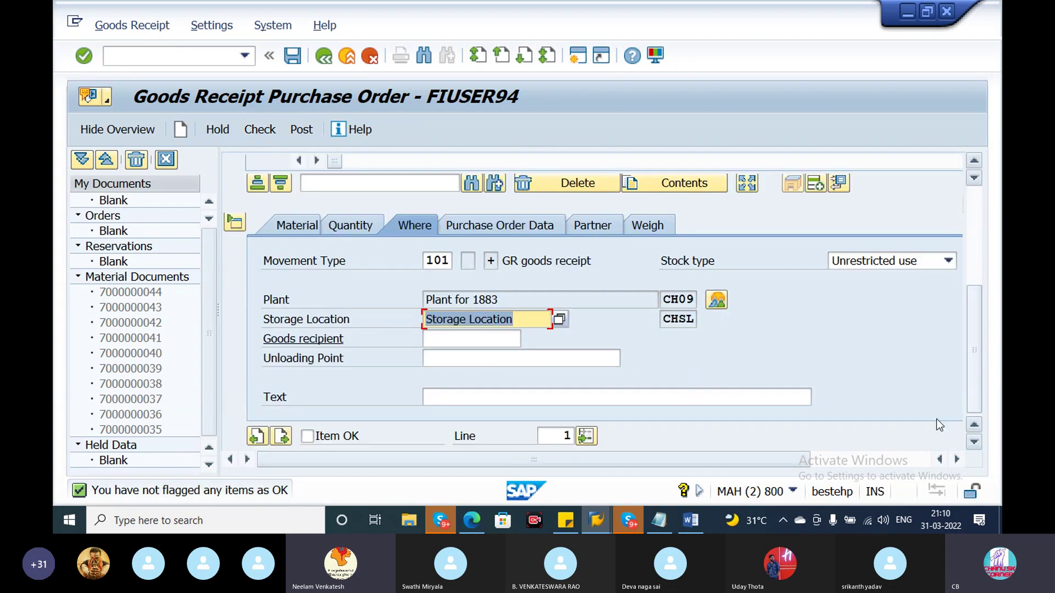
click(307, 437)
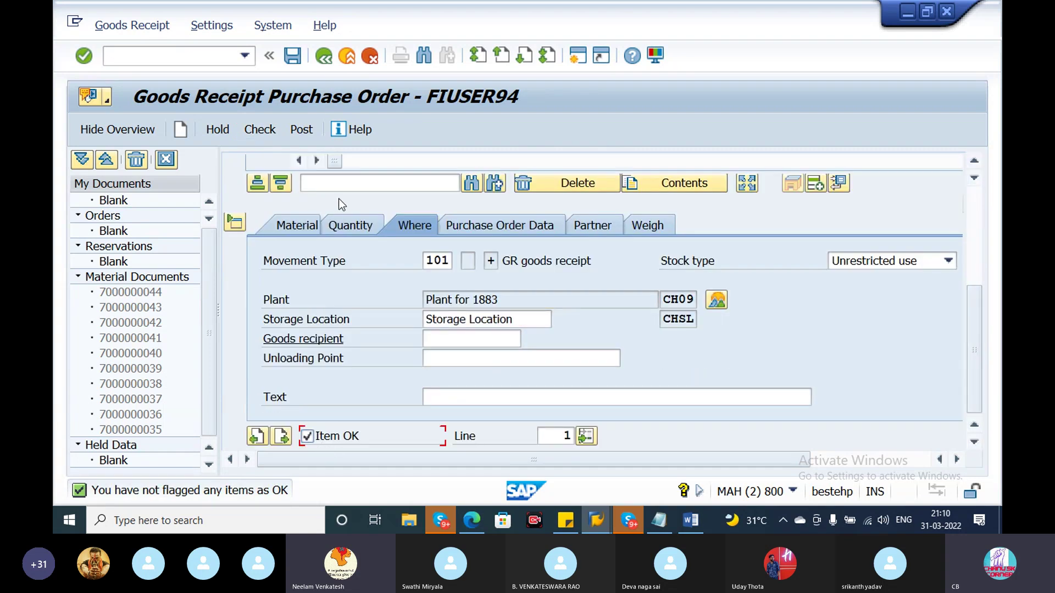
click(300, 130)
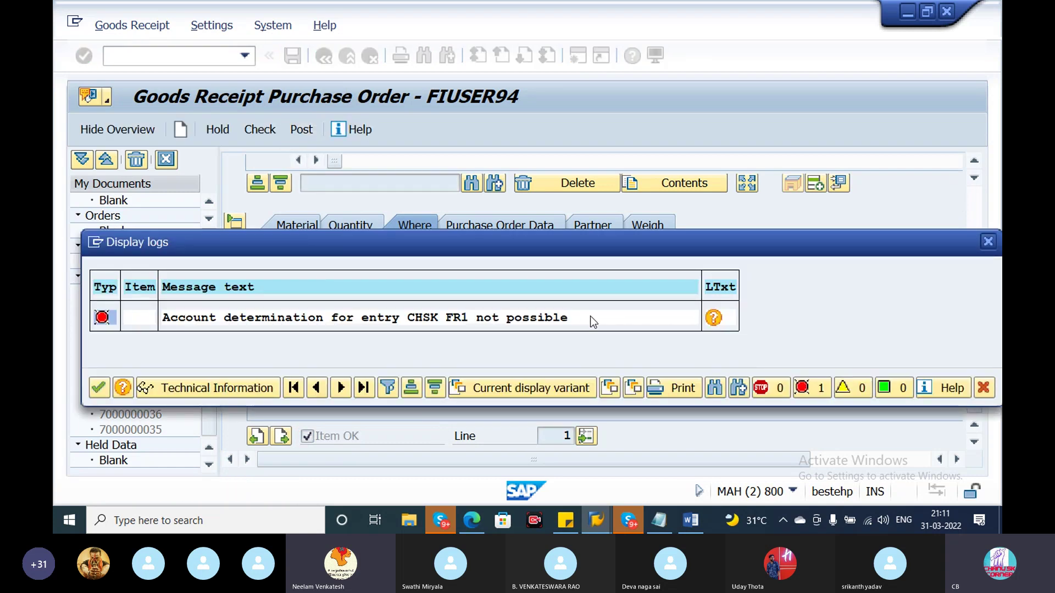
Examine the long text of the CHSK FR1 account determination message in the log and close the help and log windows.
click(464, 317)
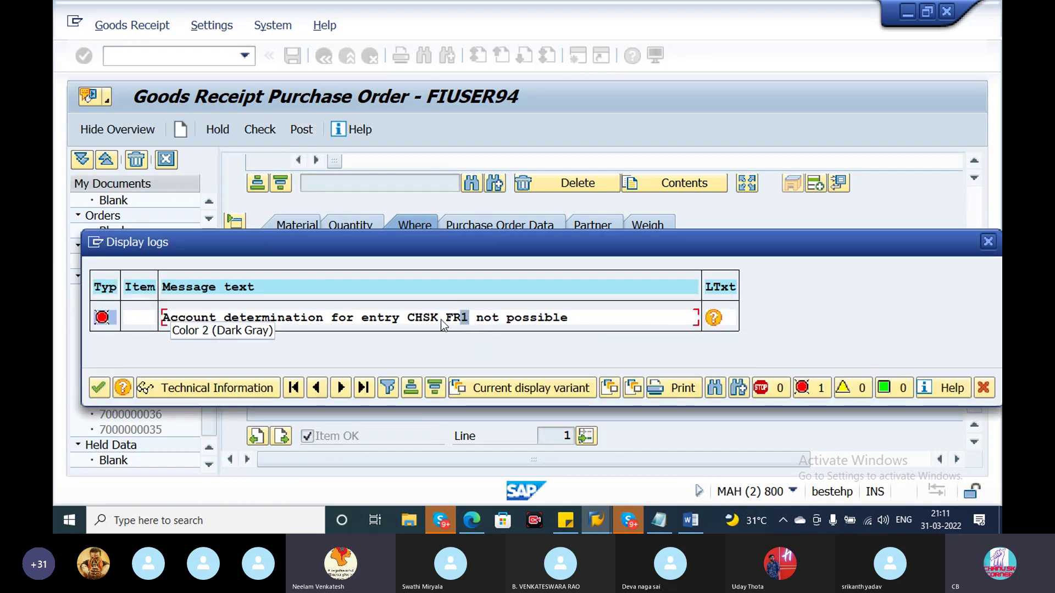
click(713, 317)
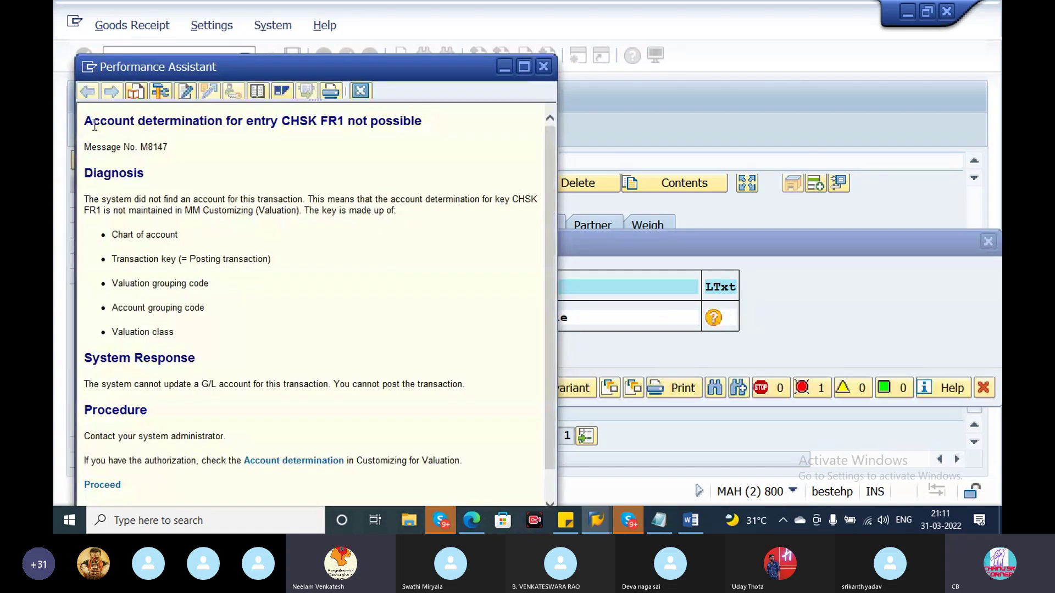
drag(89, 122, 421, 130)
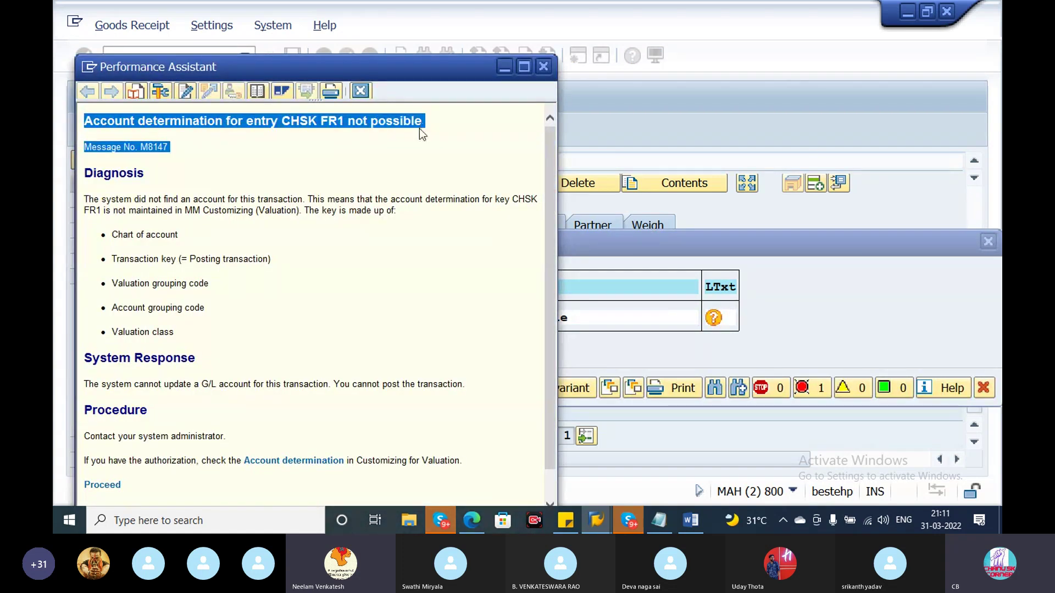
drag(550, 400, 549, 277)
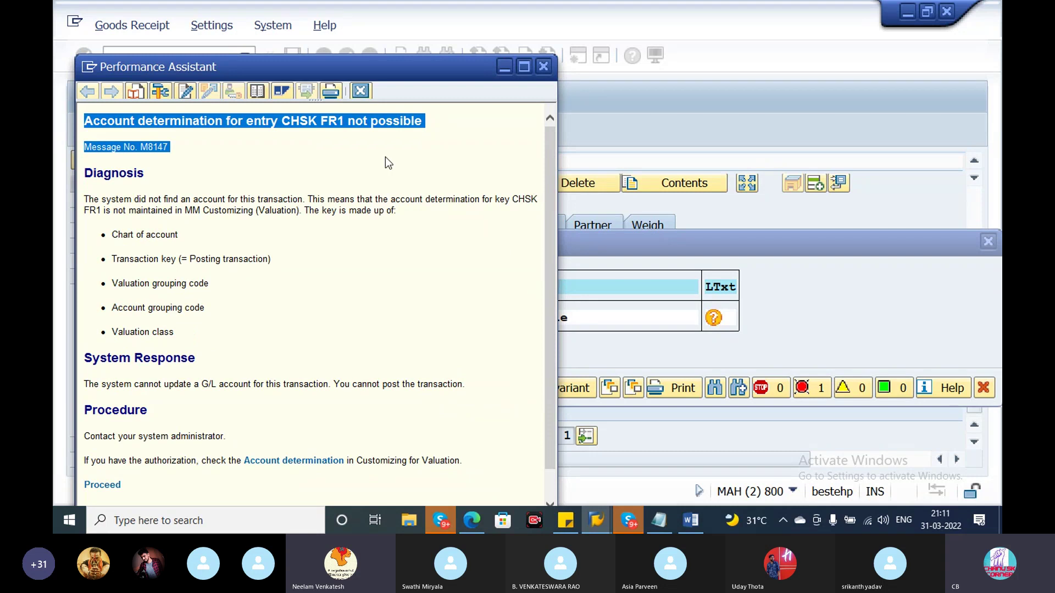
click(269, 130)
drag(425, 121, 338, 126)
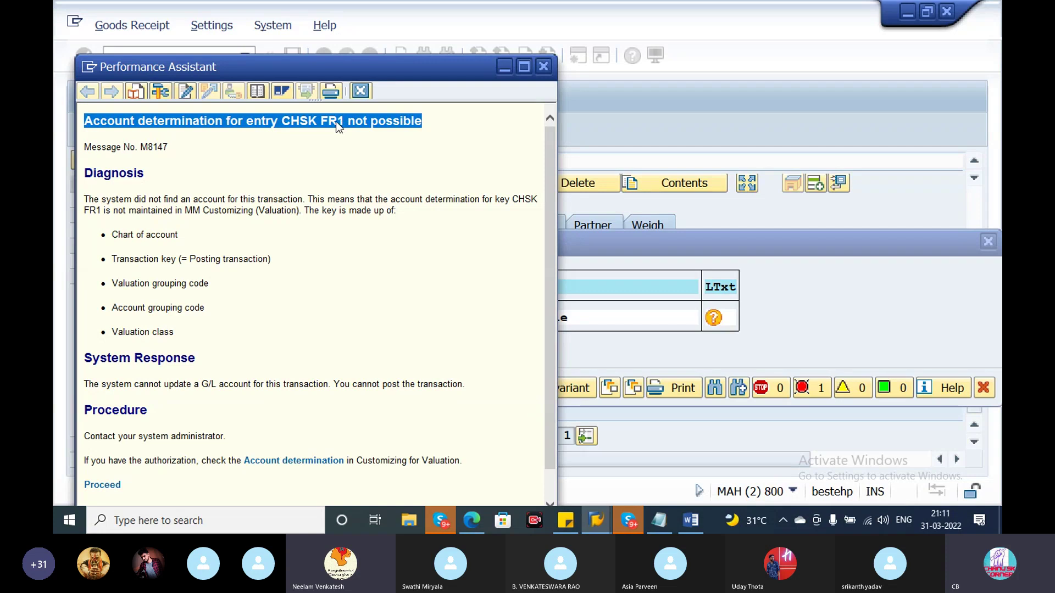
click(361, 91)
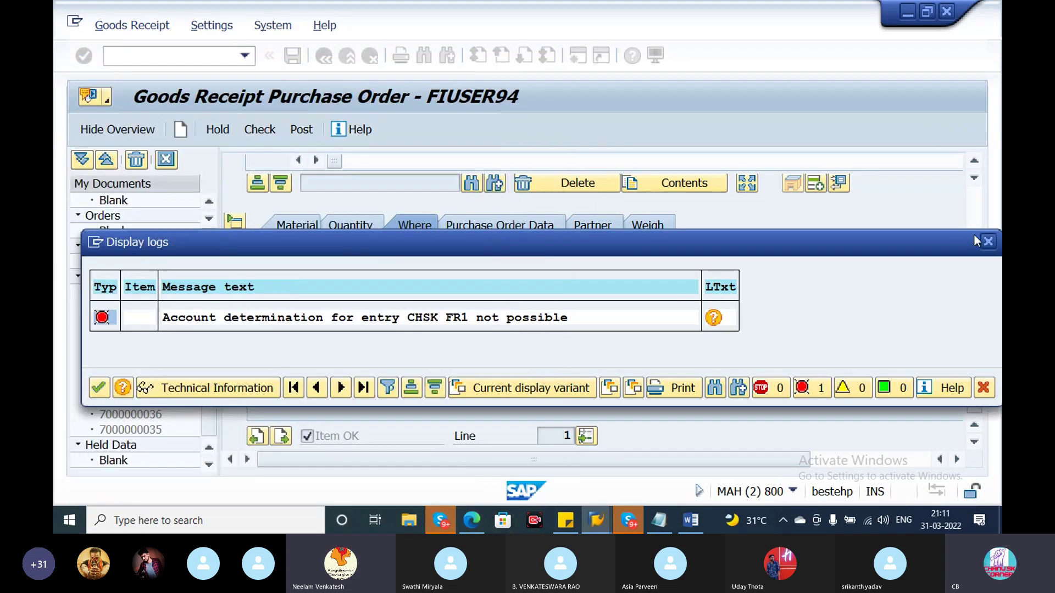
click(987, 241)
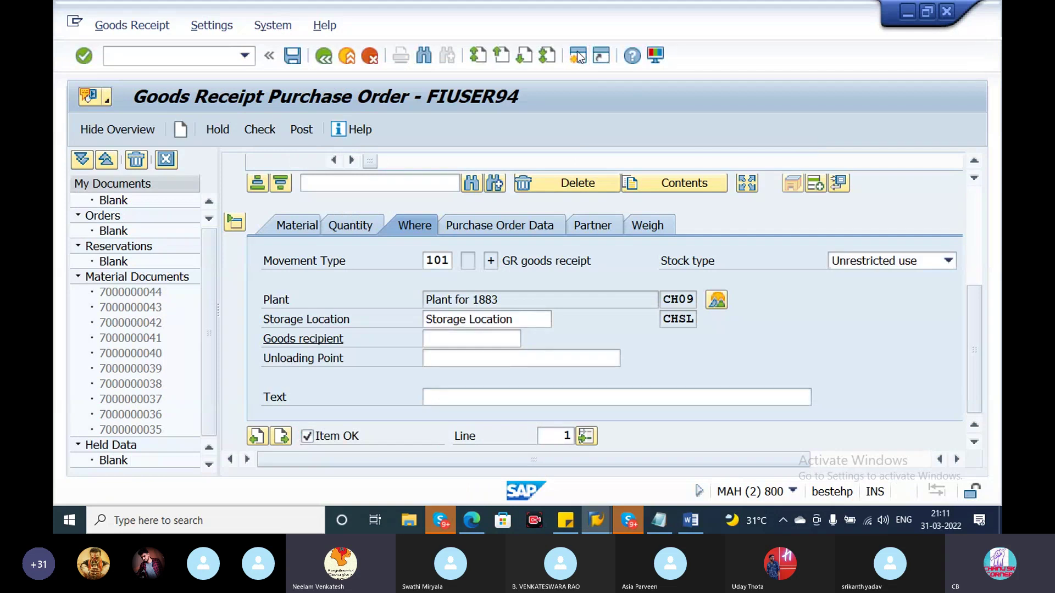
Start transaction OBYC in a new session and bring up the FR1 freight clearing rules for chart of accounts CHSK.
click(577, 55)
text(obyc)
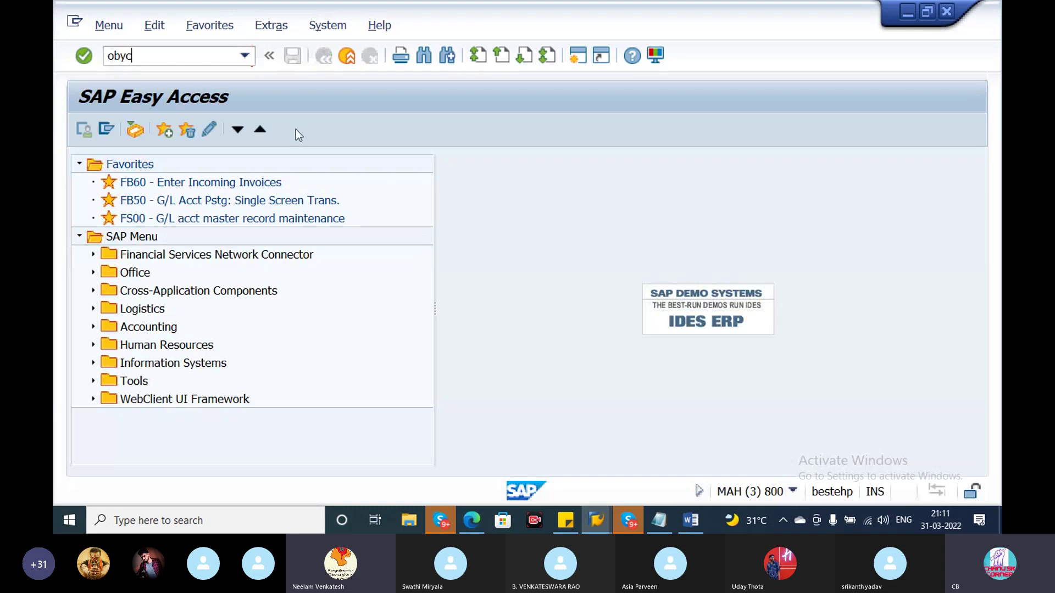
key(Return)
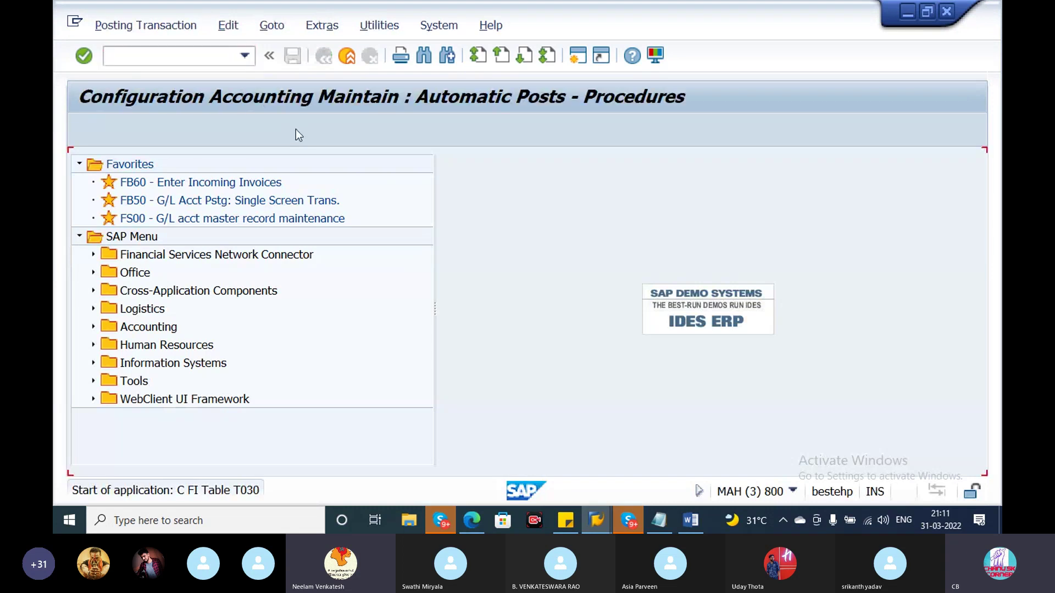
click(729, 373)
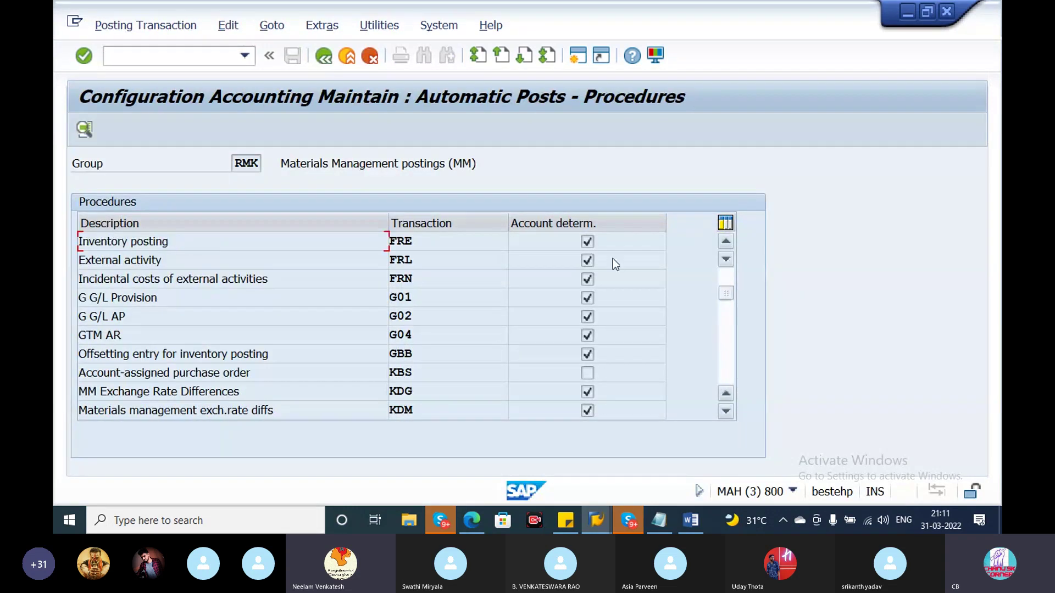
double_click(399, 356)
click(499, 445)
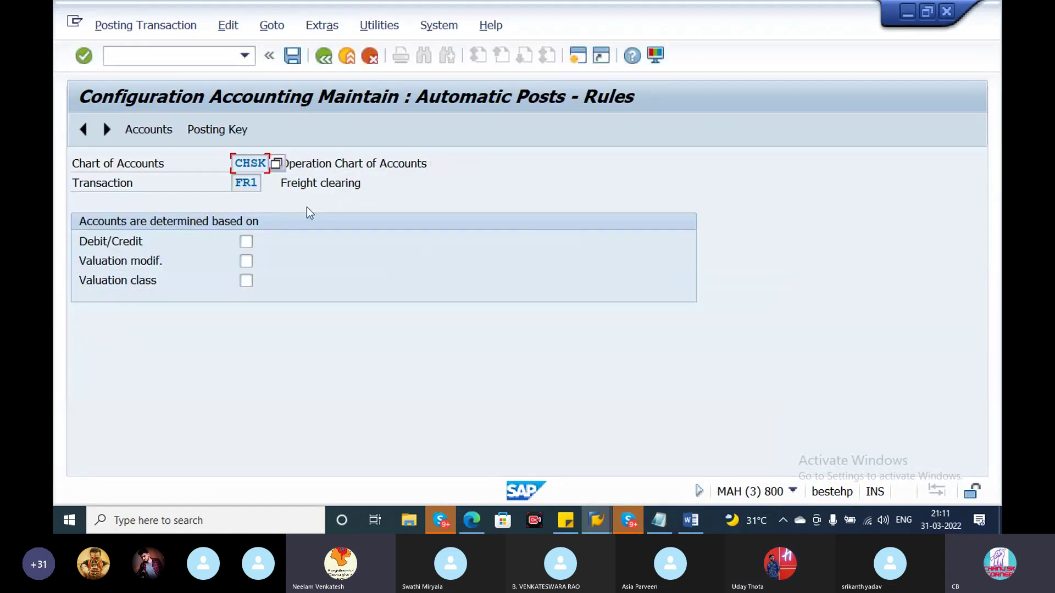
Base the FR1 account determination on valuation modifier and valuation class, and save the rules.
click(247, 260)
click(247, 281)
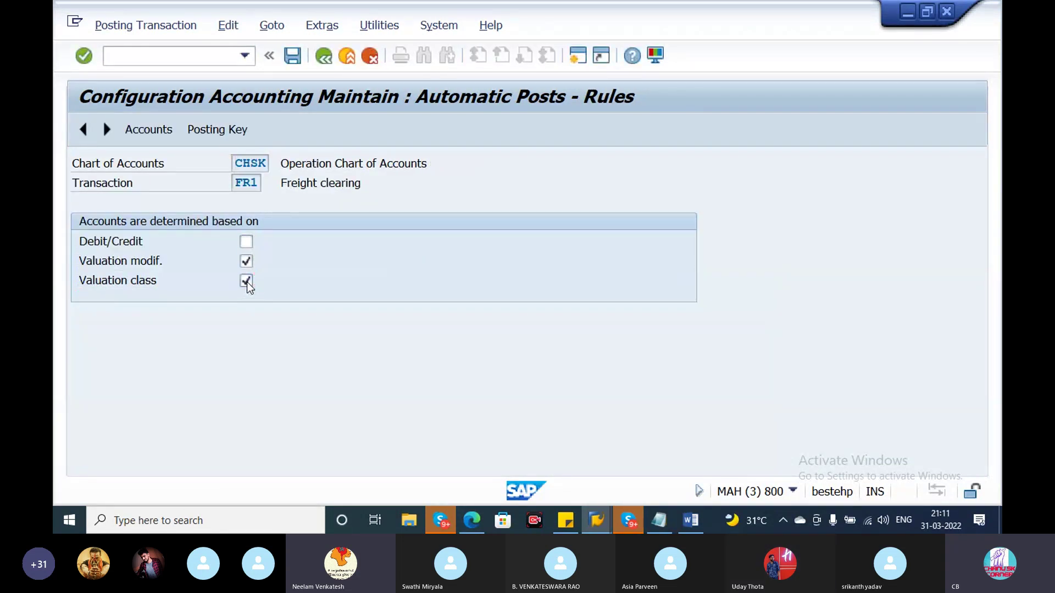
click(215, 131)
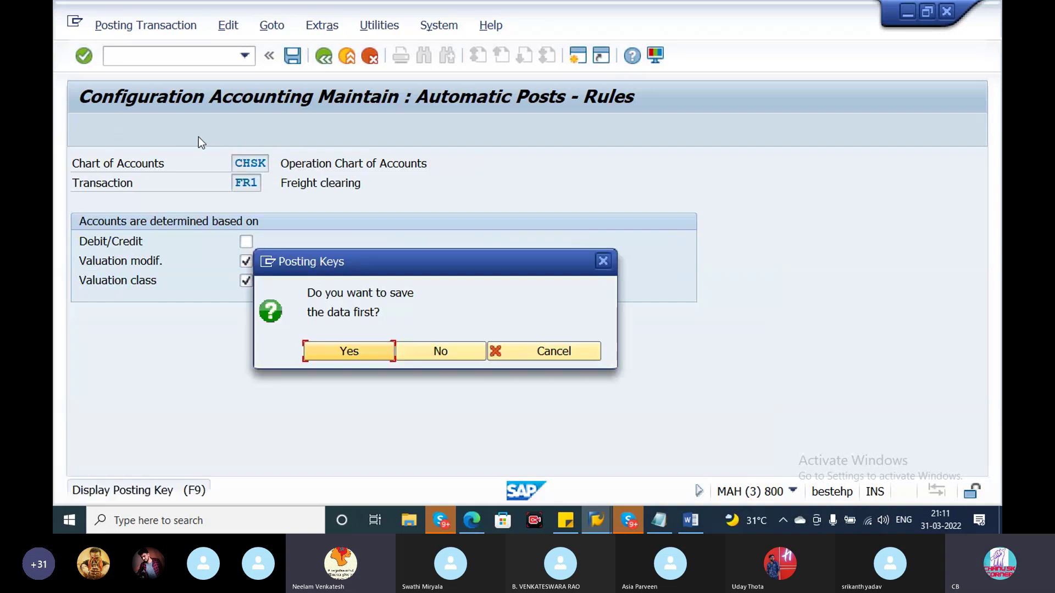
key(Return)
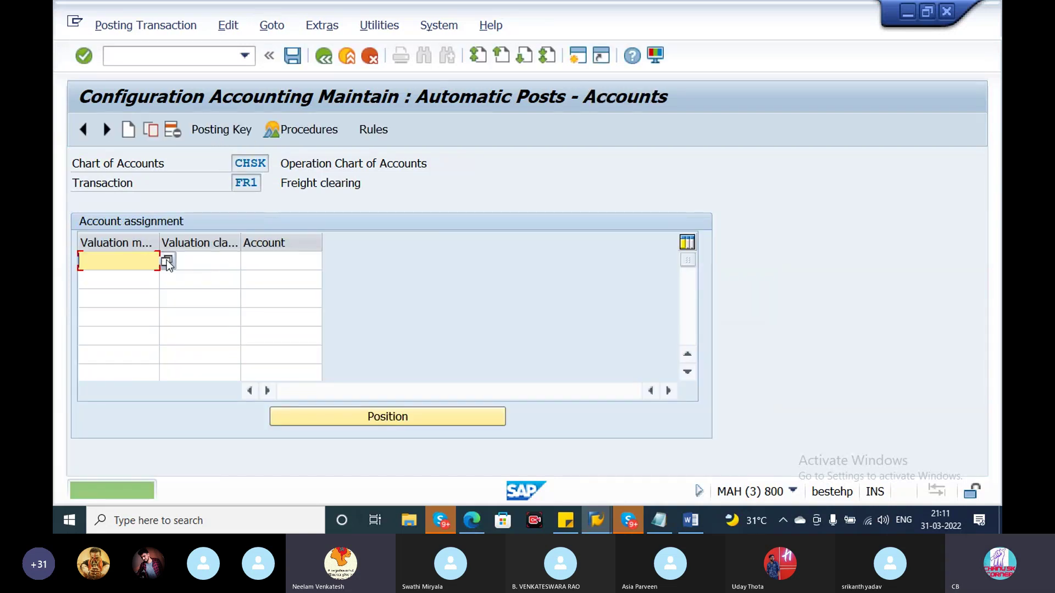
Fill the first FR1 account assignment row with valuation modifier X and valuation class 3001.
click(167, 262)
click(134, 278)
click(188, 263)
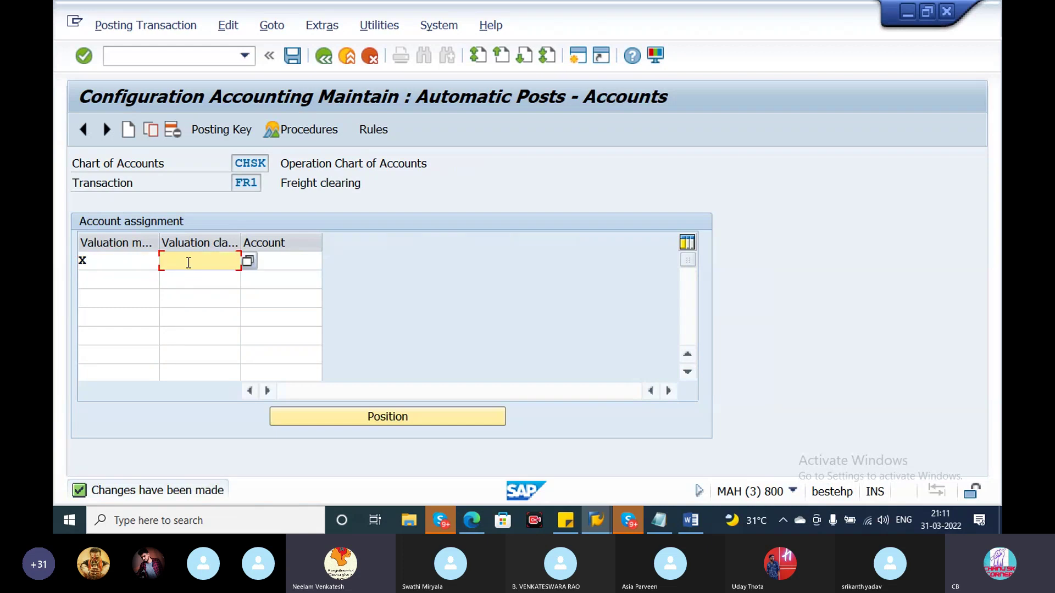
key(F4)
click(203, 278)
Assign the Fright charges G/L account 400002 to the FR1 row and save the account assignment.
click(278, 260)
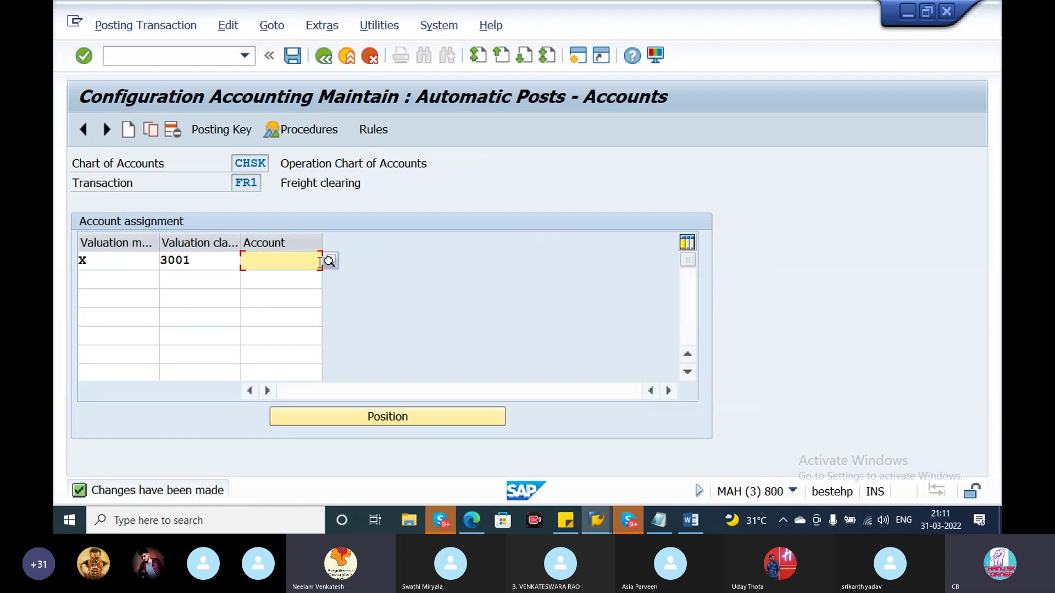
click(329, 261)
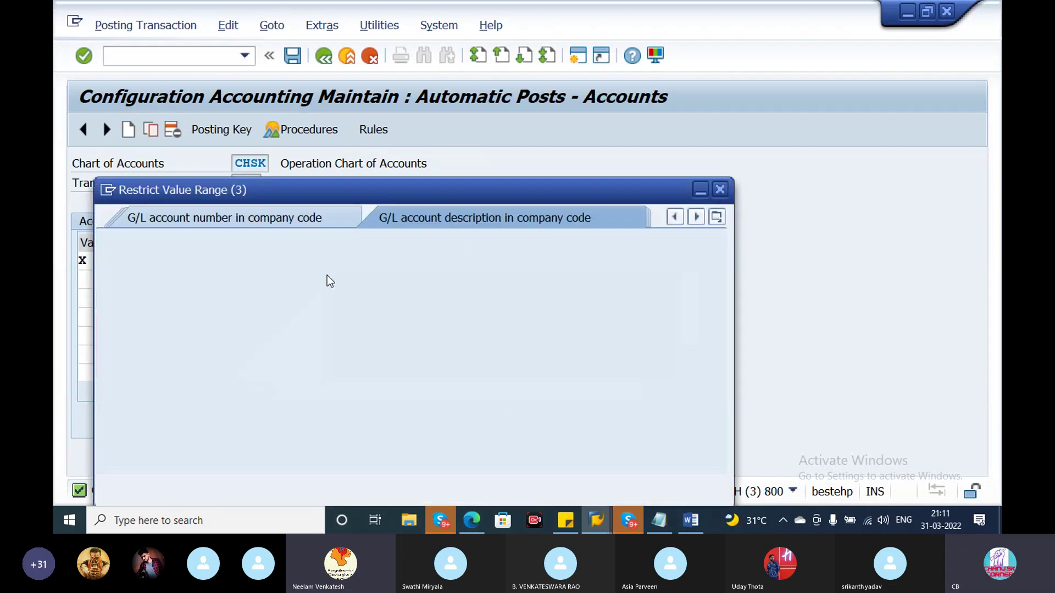
click(664, 483)
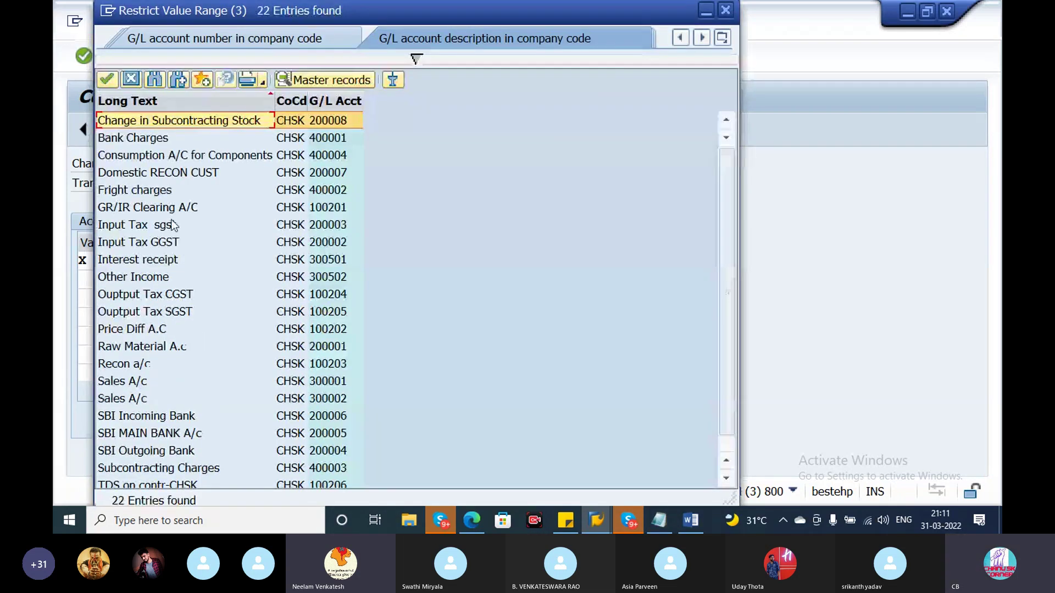
double_click(163, 190)
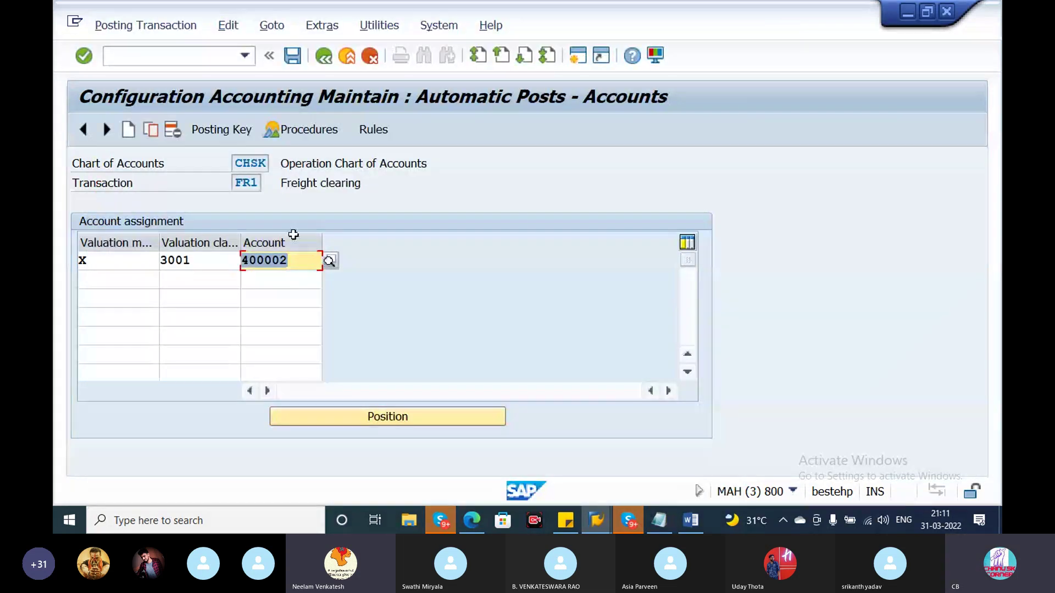
click(293, 57)
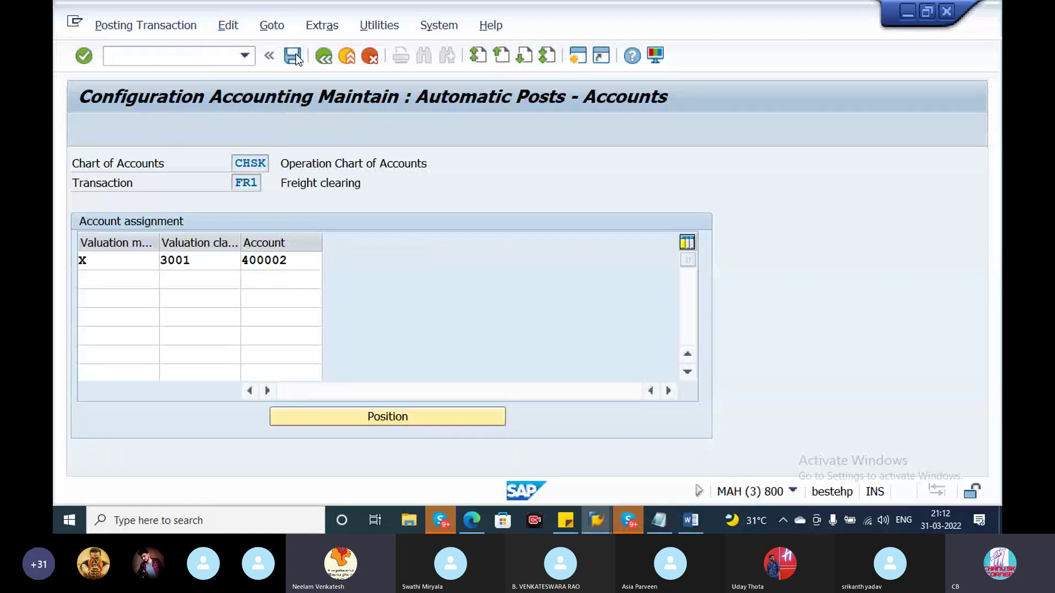
click(393, 327)
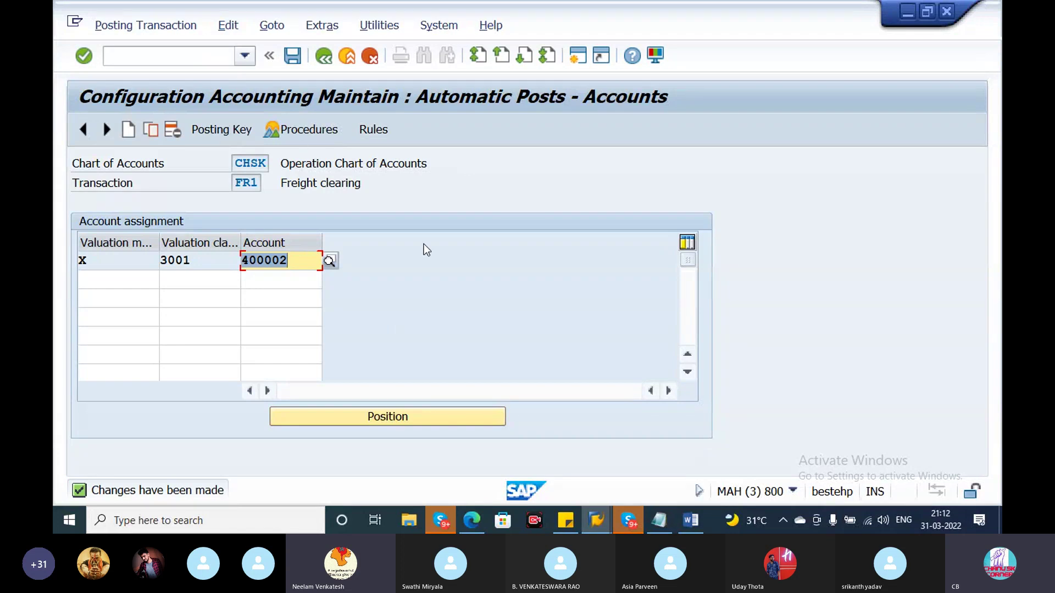
Return to the goods receipt session, check the document and post it.
click(605, 511)
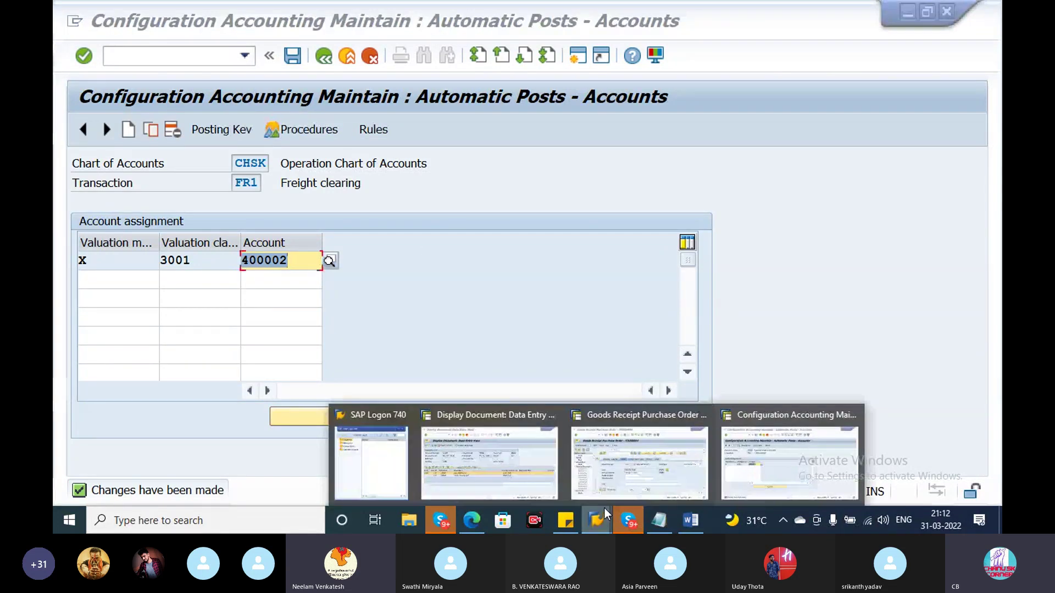
click(651, 453)
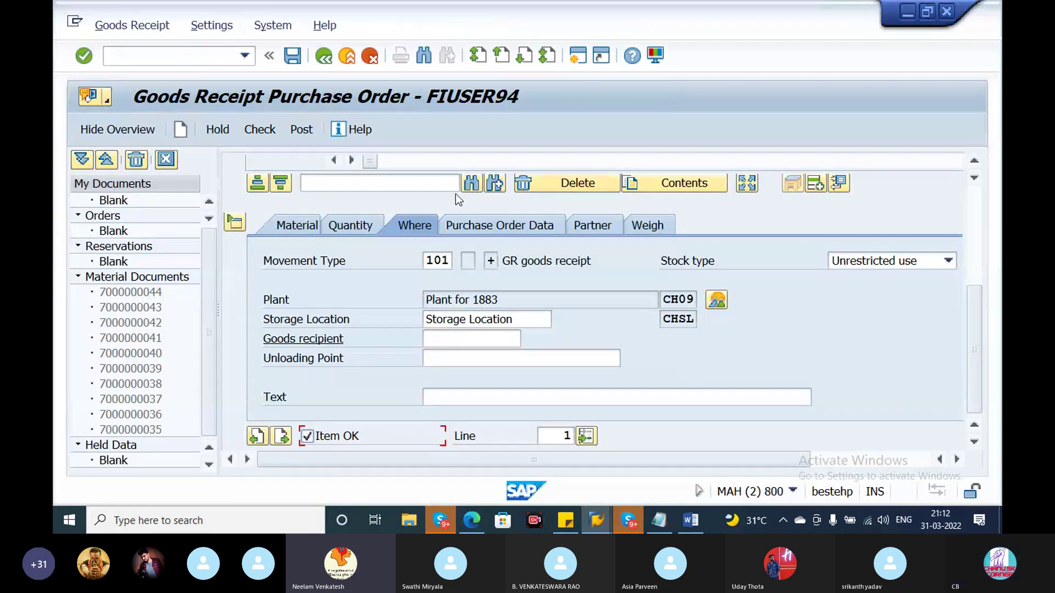
click(256, 127)
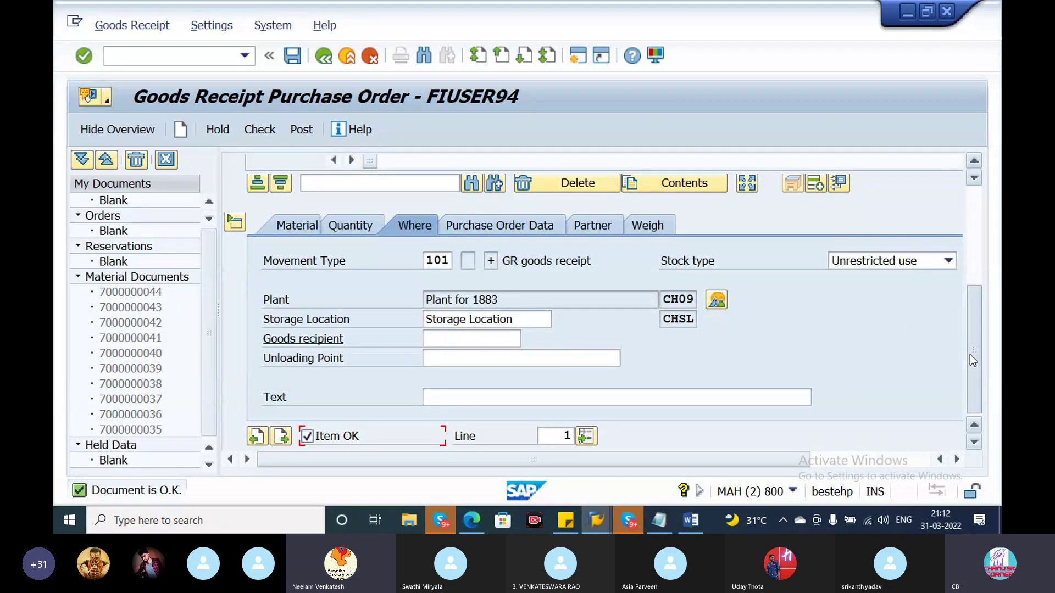
click(301, 132)
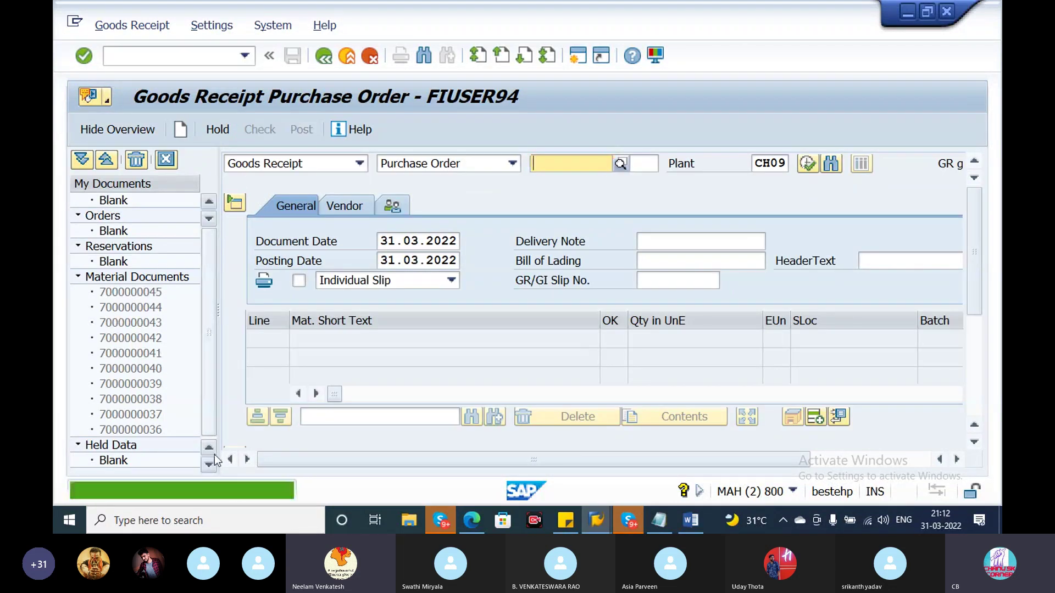
Copy the material document posting message to a new line below the CASE 3 purchase order in Notepad, and return to the OBYC session in SAP.
double_click(244, 490)
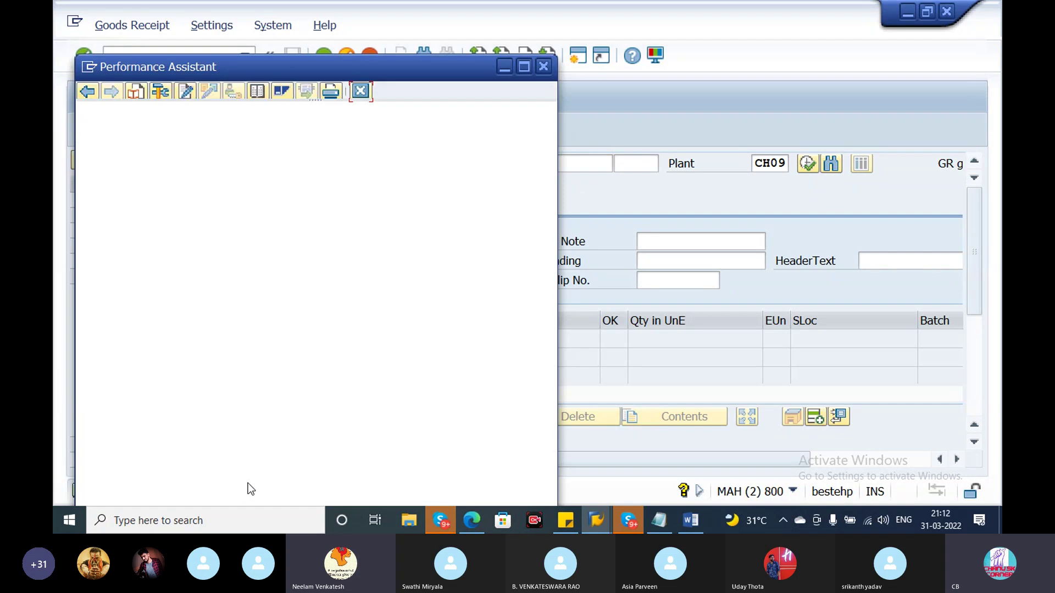
drag(320, 123, 74, 110)
key(ctrl+c)
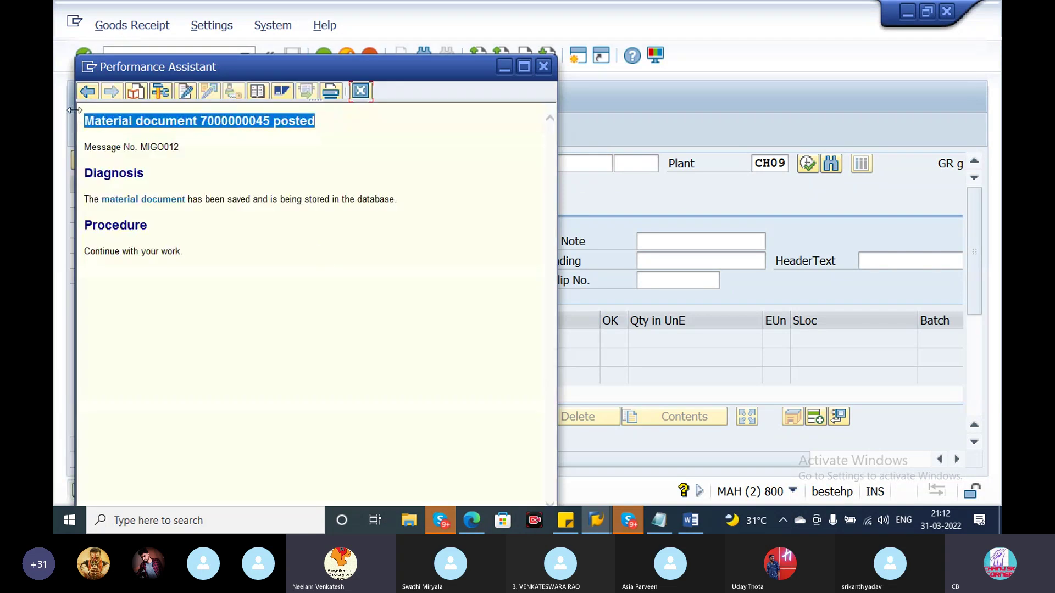
click(662, 519)
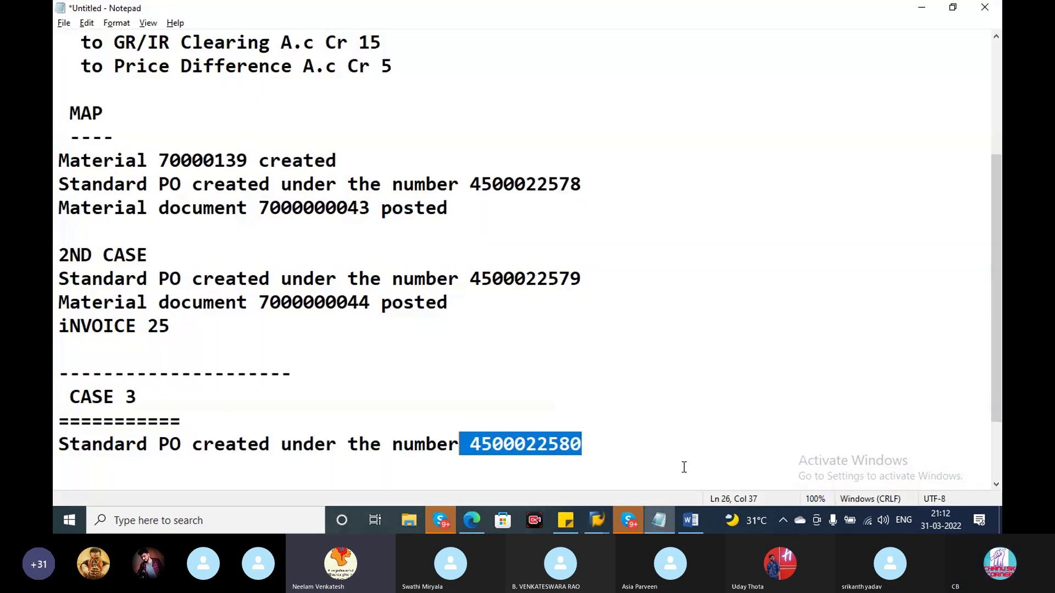
click(664, 460)
key(Return)
key(ctrl+v)
key(alt+Tab)
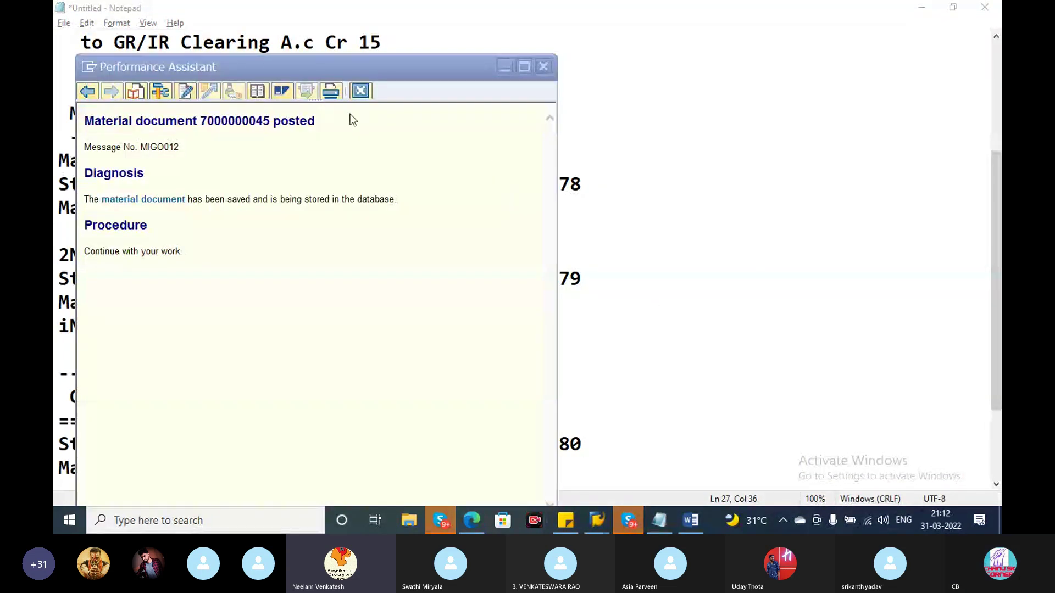
key(alt+Tab)
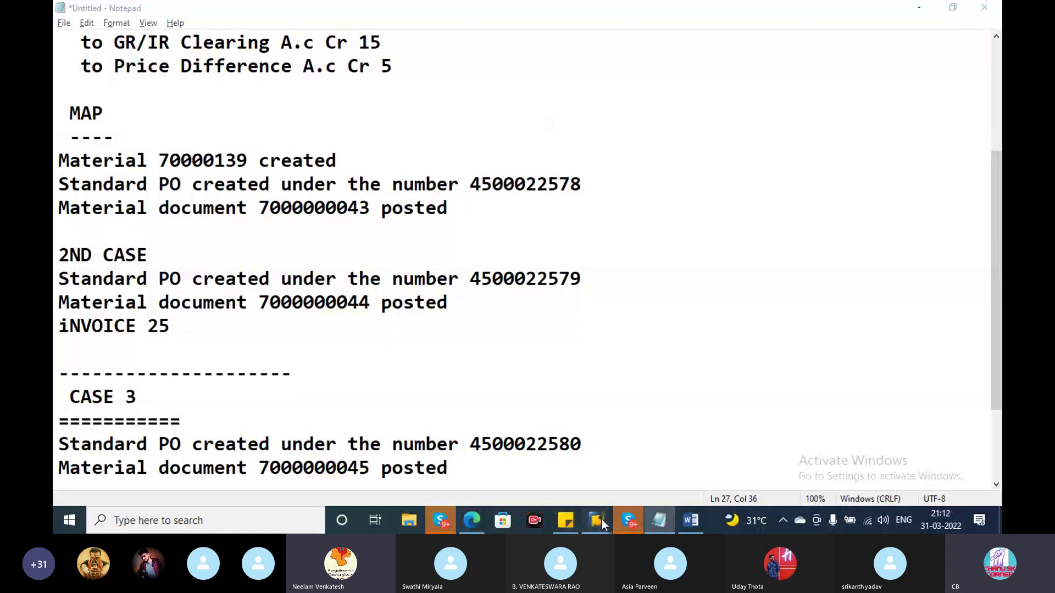
mouse_move(602, 519)
click(779, 491)
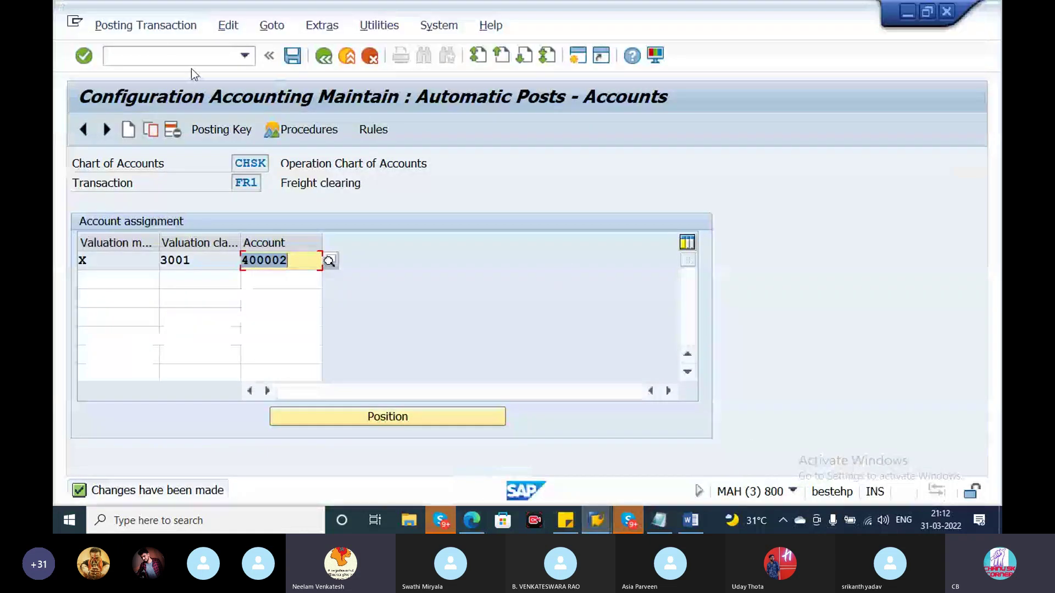
click(189, 55)
text(/MM)
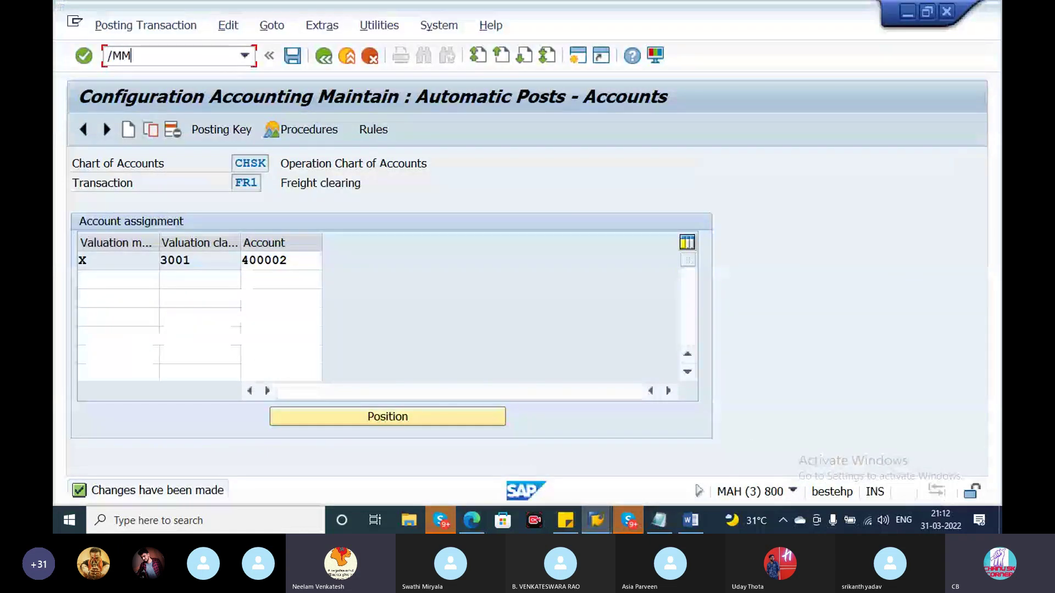
text(D)
key(Return)
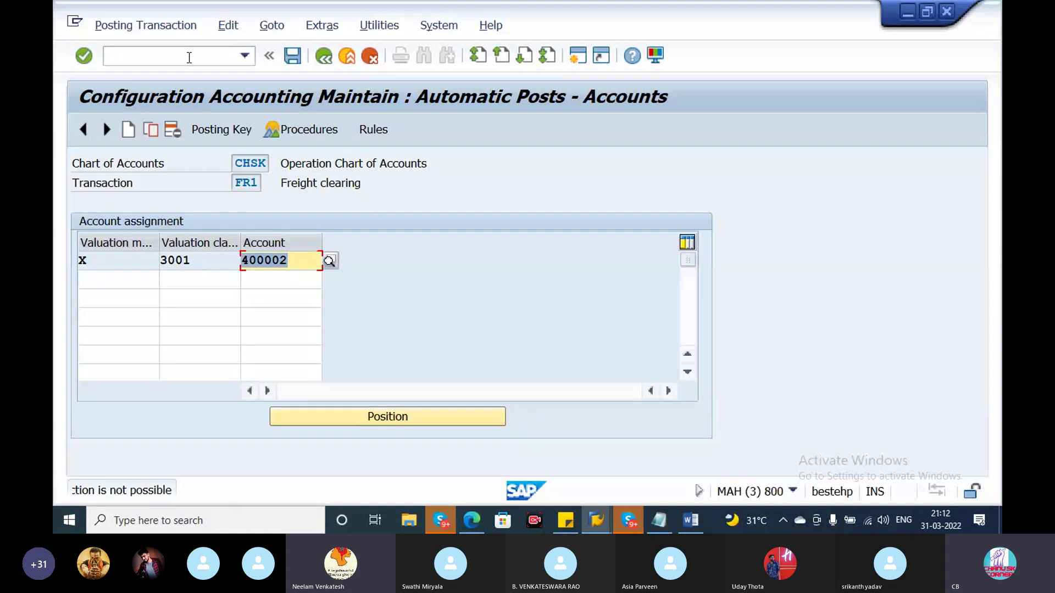
click(150, 49)
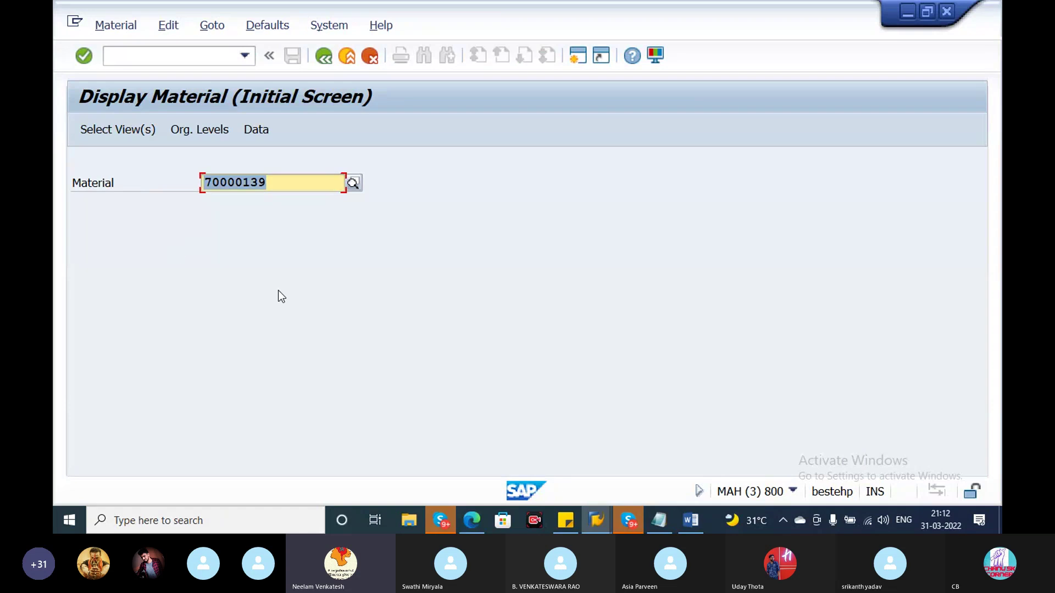
text(70000139)
key(Return)
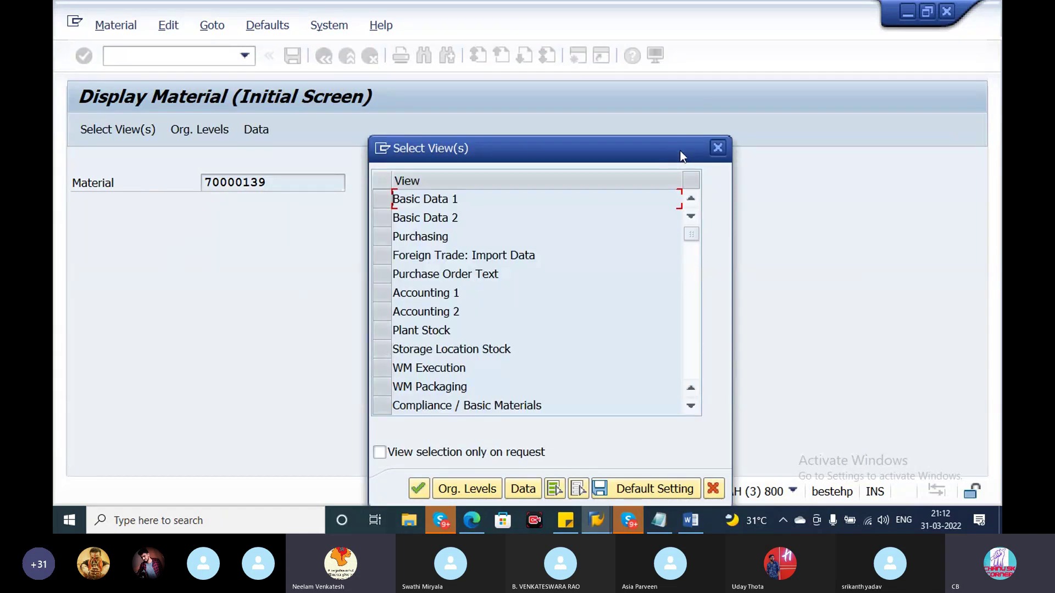
click(717, 148)
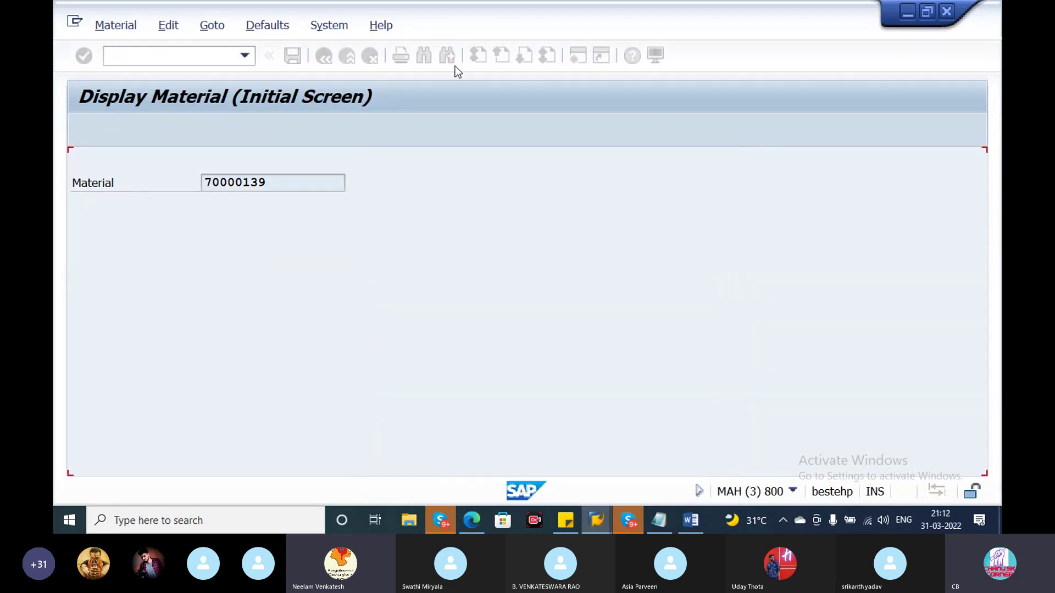
Display the posted material document with MB03 and examine the freight and GR/IR clearing lines of its accounting document.
click(207, 58)
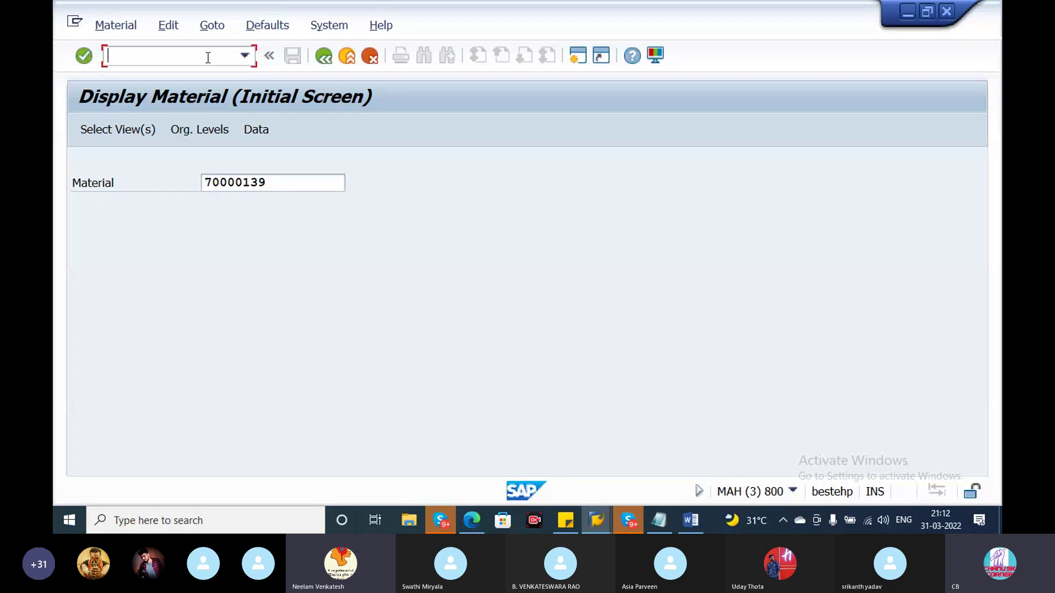
text(MB03)
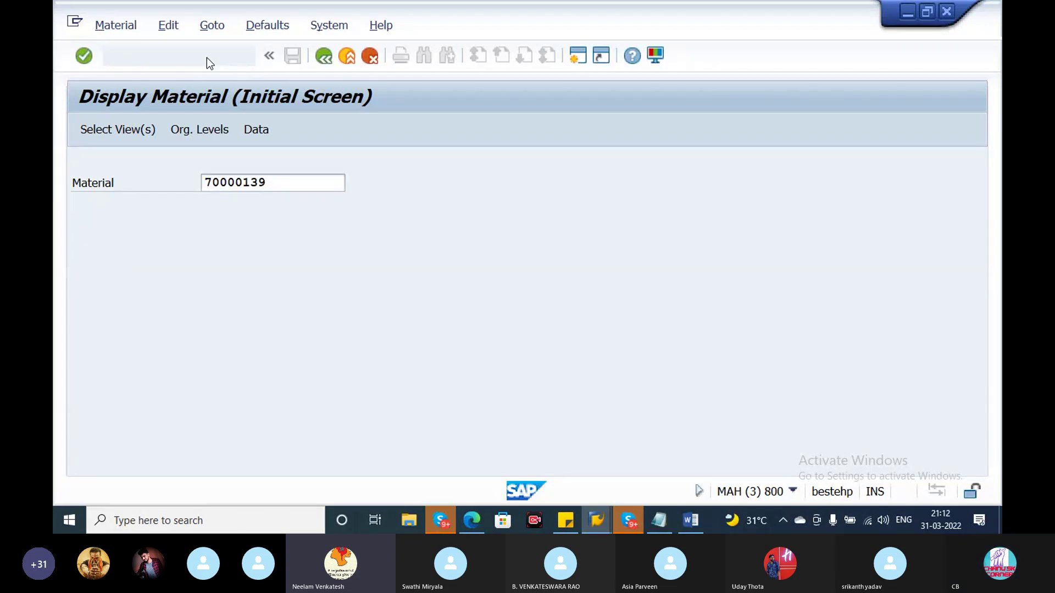
key(Return)
key(Return)
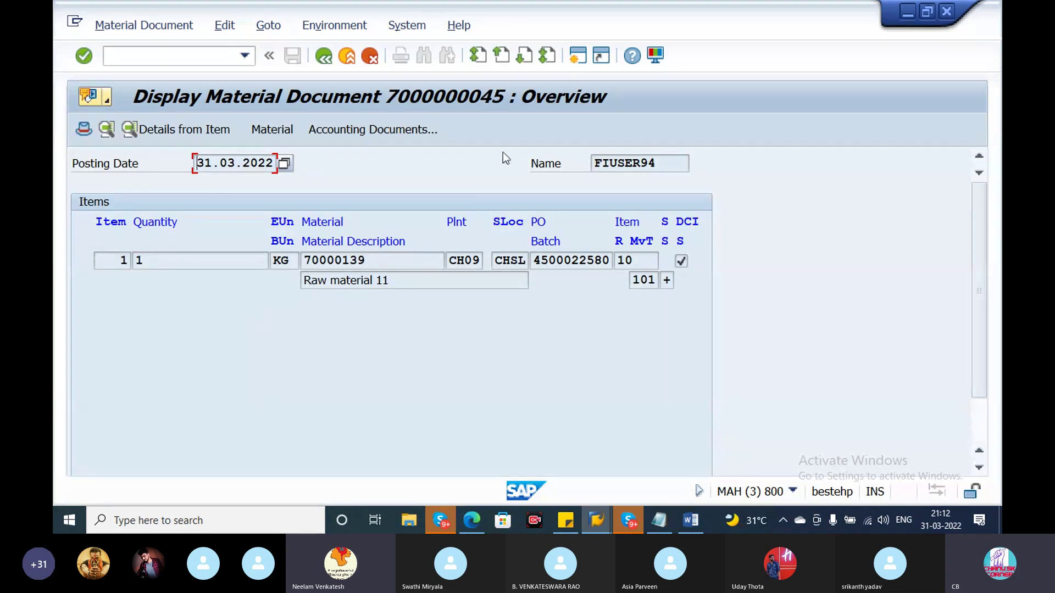
click(388, 127)
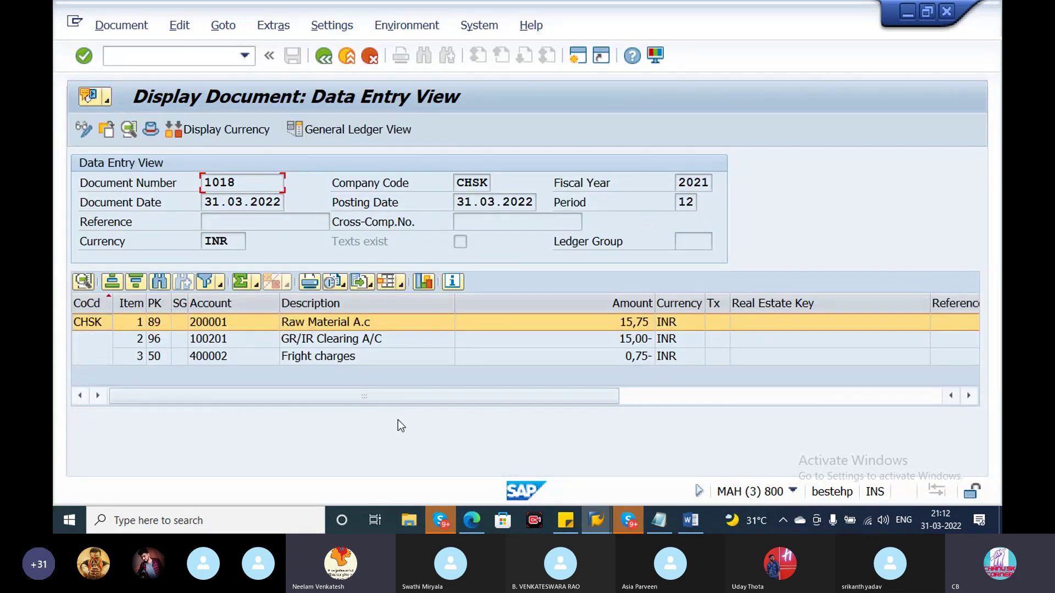
click(348, 358)
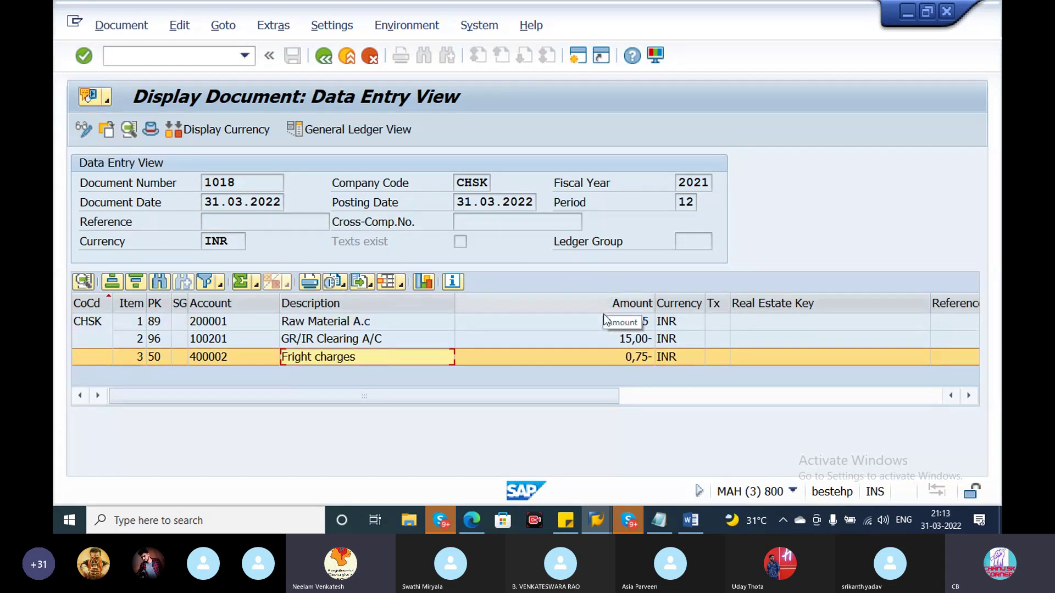
click(627, 341)
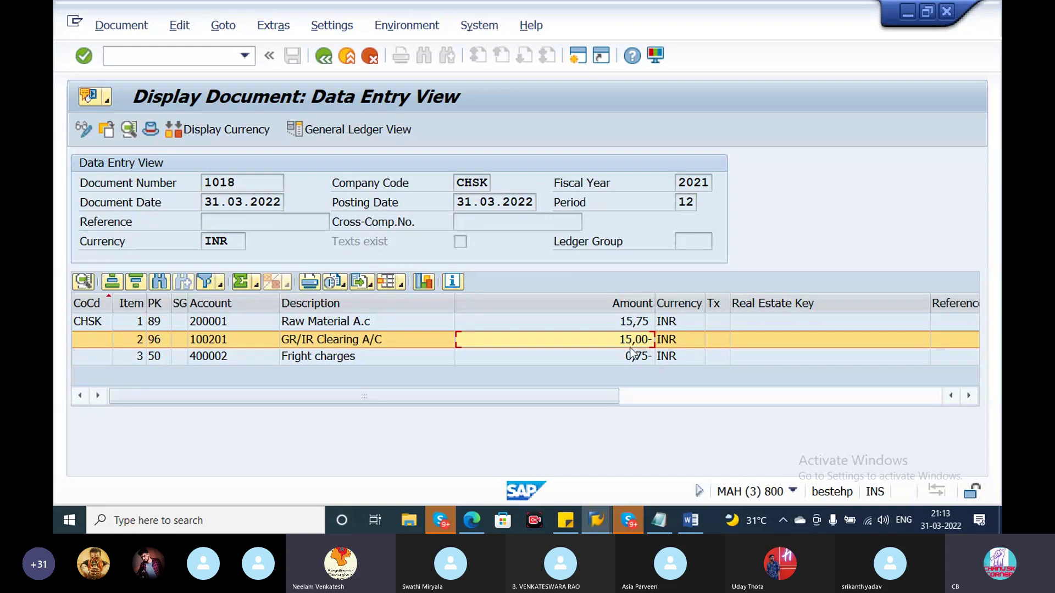
Check the freight charges line of the accounting document and start the incoming invoice entry transaction.
click(633, 356)
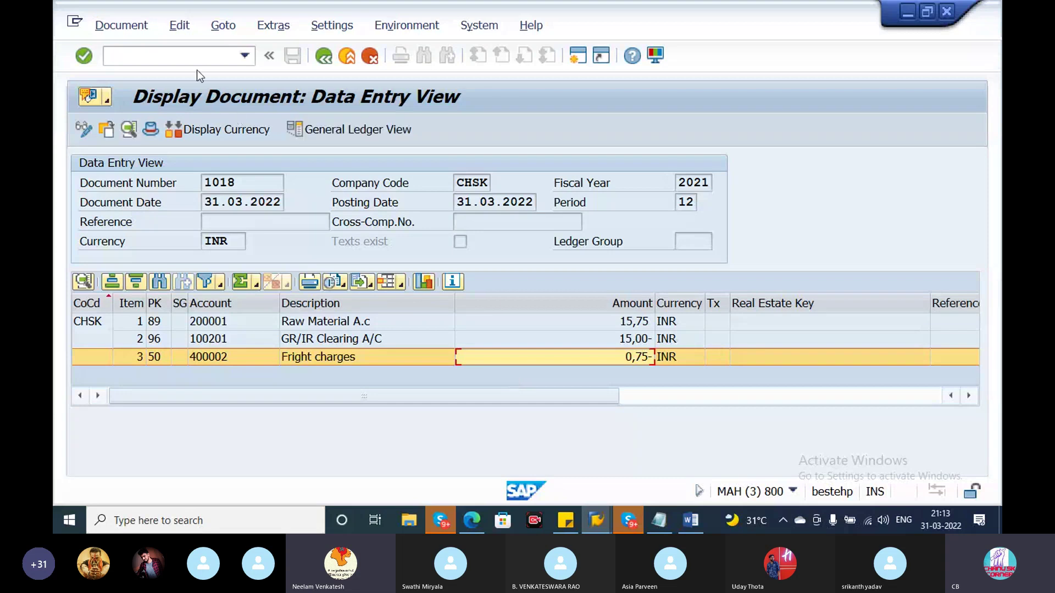
click(183, 55)
text(/NM)
key(BackSpace)
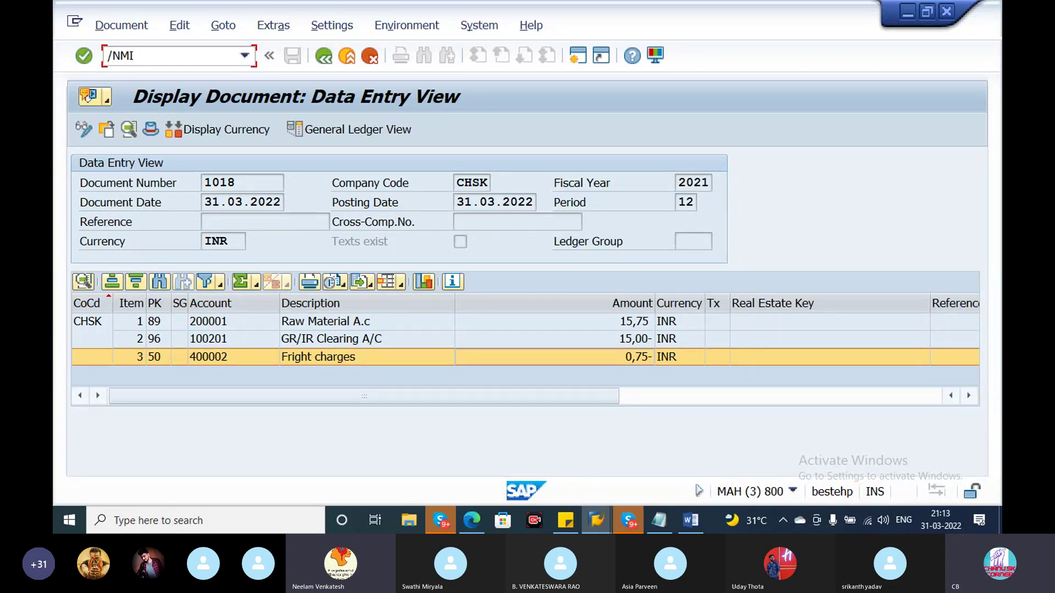
key(Return)
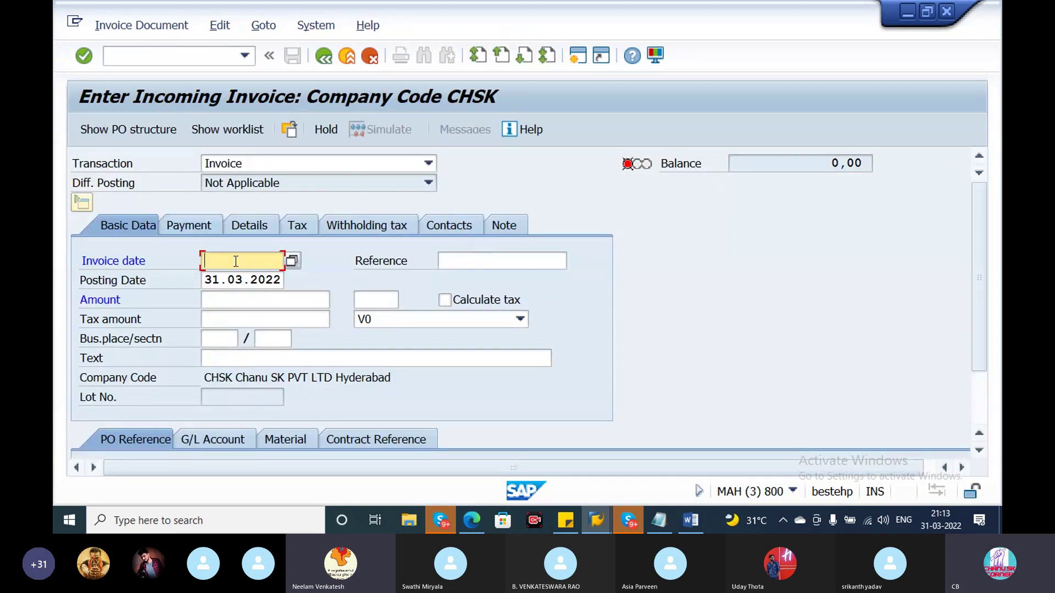
Fill in the invoice date and enter TEST4 as the invoice reference.
key(Down)
click(233, 259)
text(31.03.2022)
key(BackSpace)
click(481, 262)
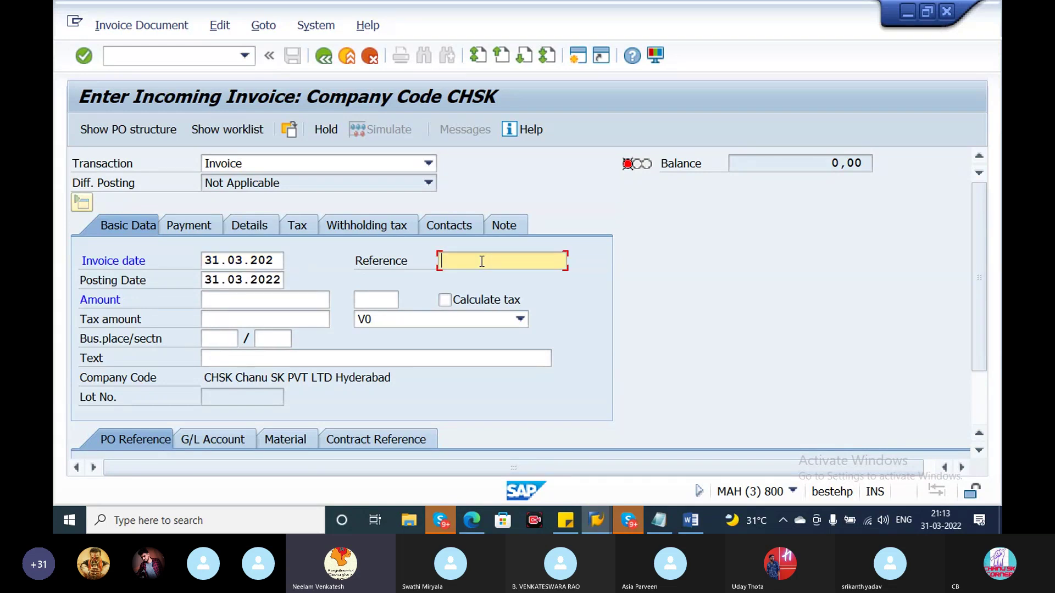
click(477, 282)
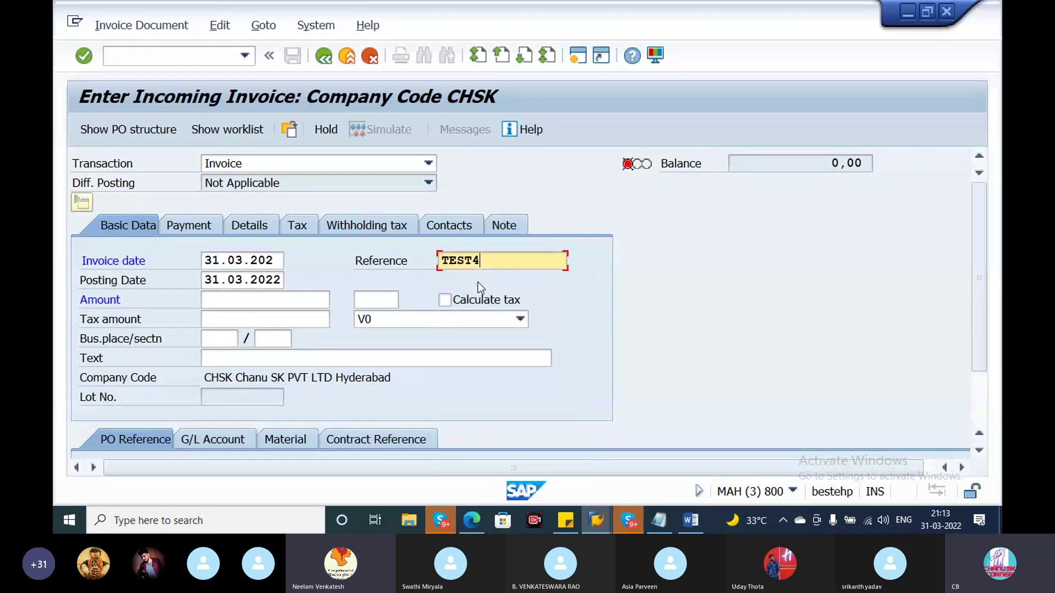
click(241, 300)
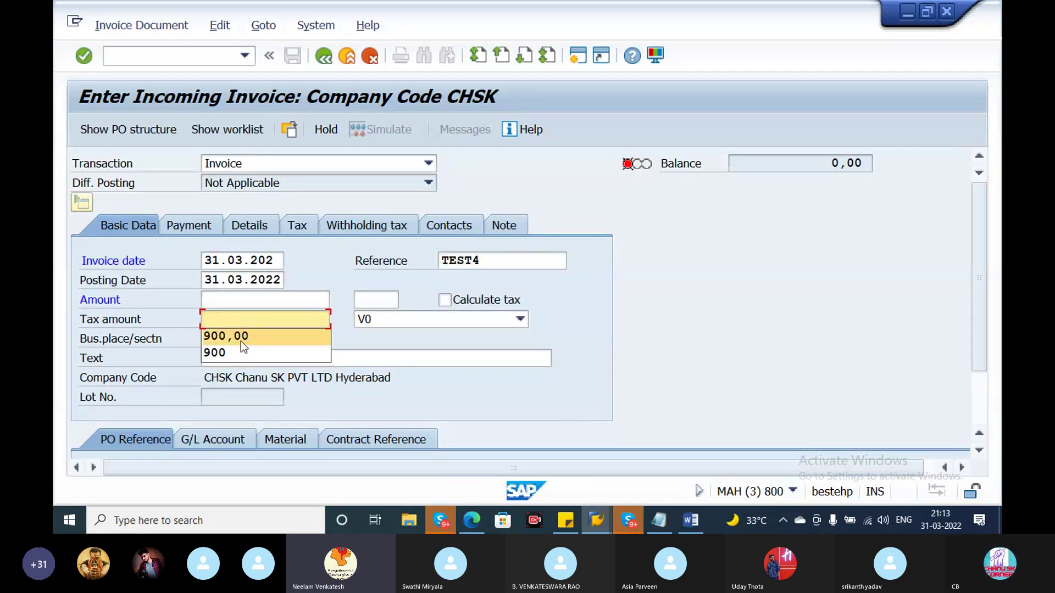
click(225, 300)
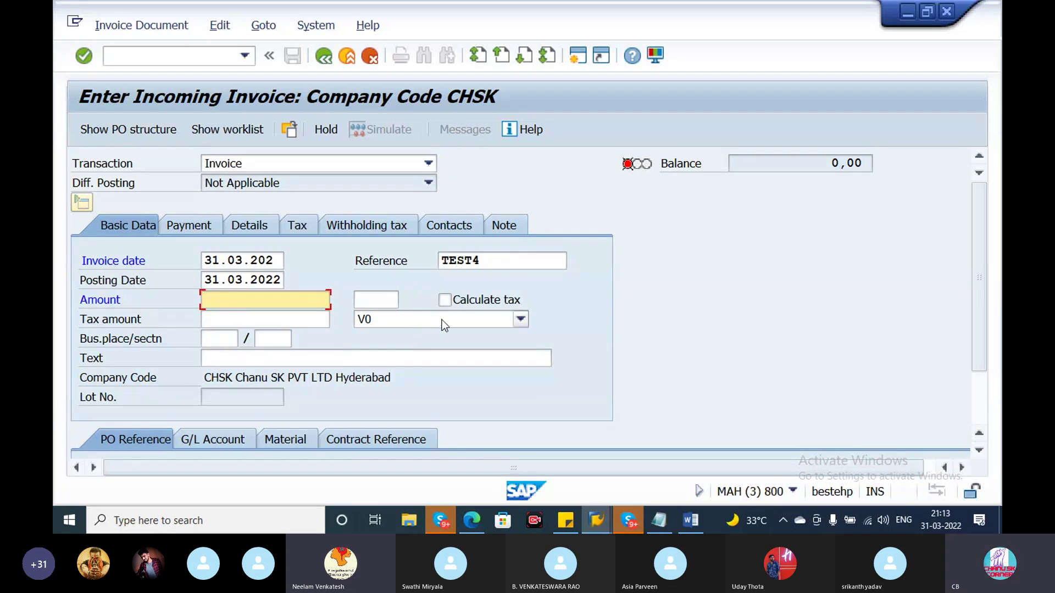
click(444, 300)
click(520, 320)
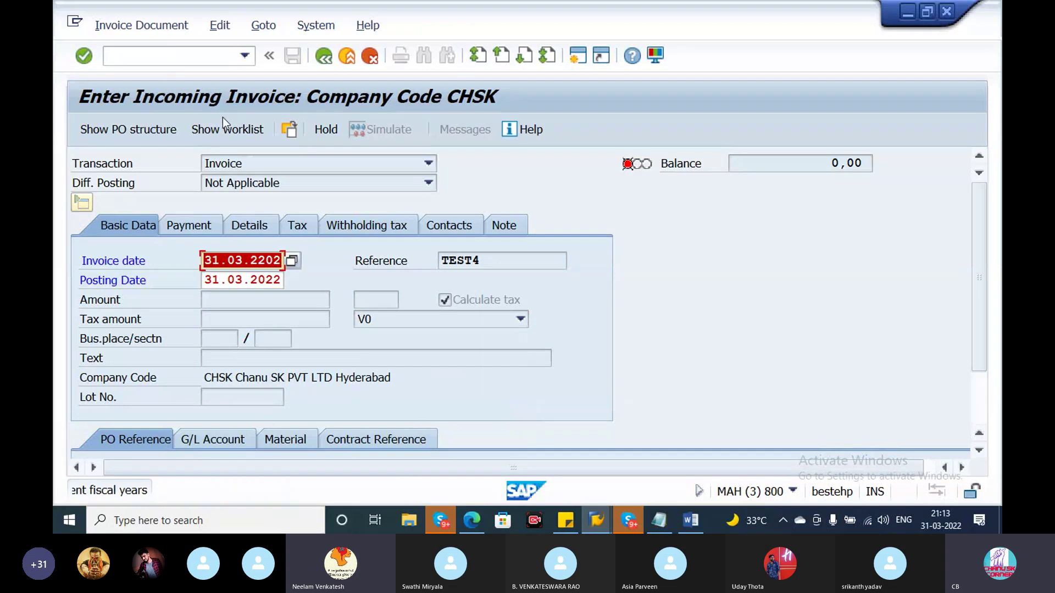
click(188, 50)
key(Return)
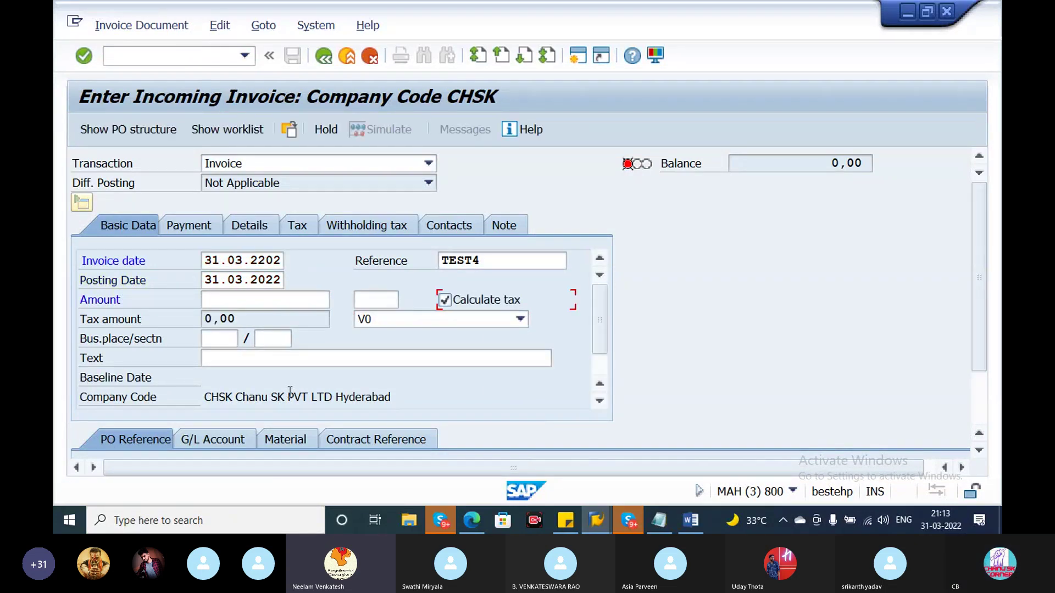
click(517, 323)
click(417, 422)
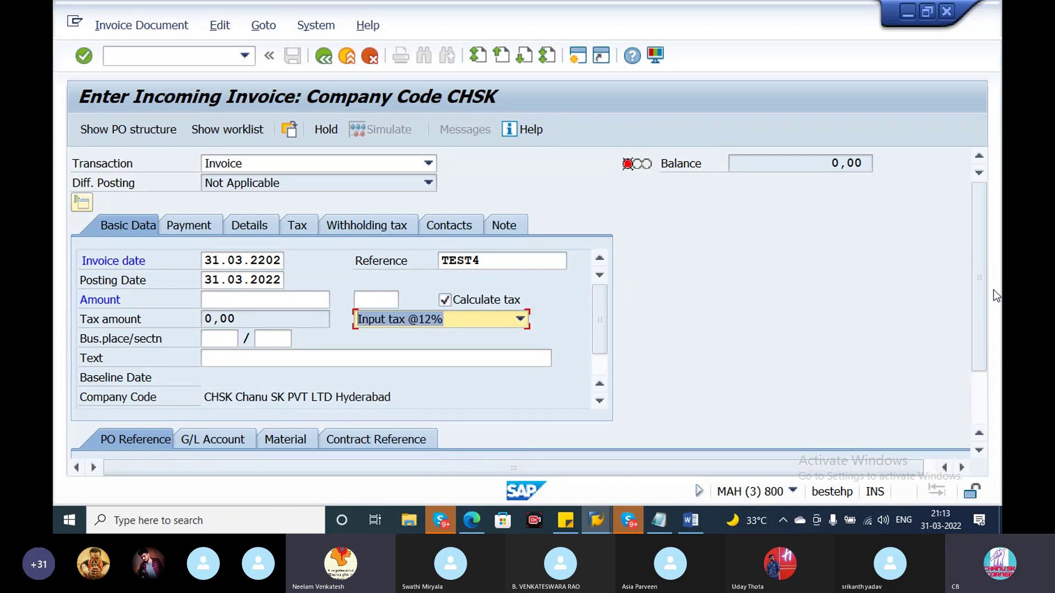
Enter TEST as the invoice's header text.
drag(985, 329, 981, 397)
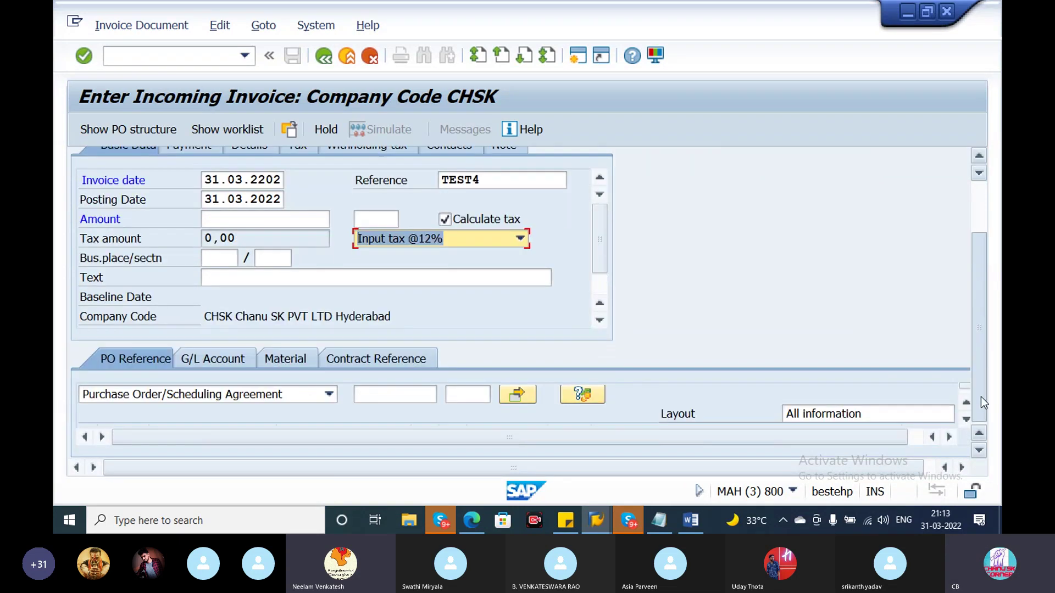
click(258, 276)
click(258, 291)
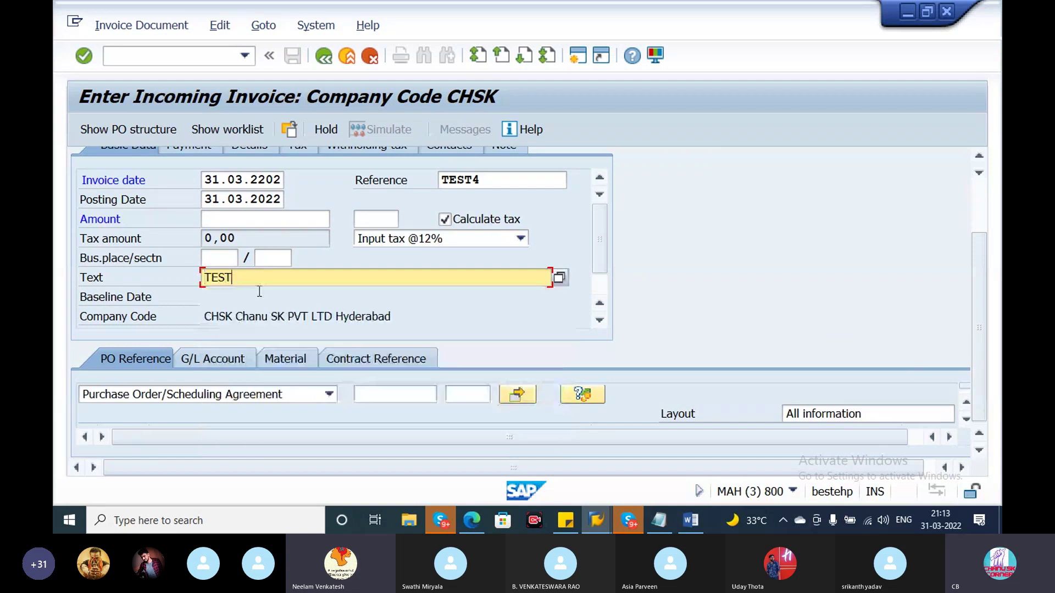
Copy the CASE 3 purchase order number from Notepad and return to the incoming invoice in SAP.
click(401, 393)
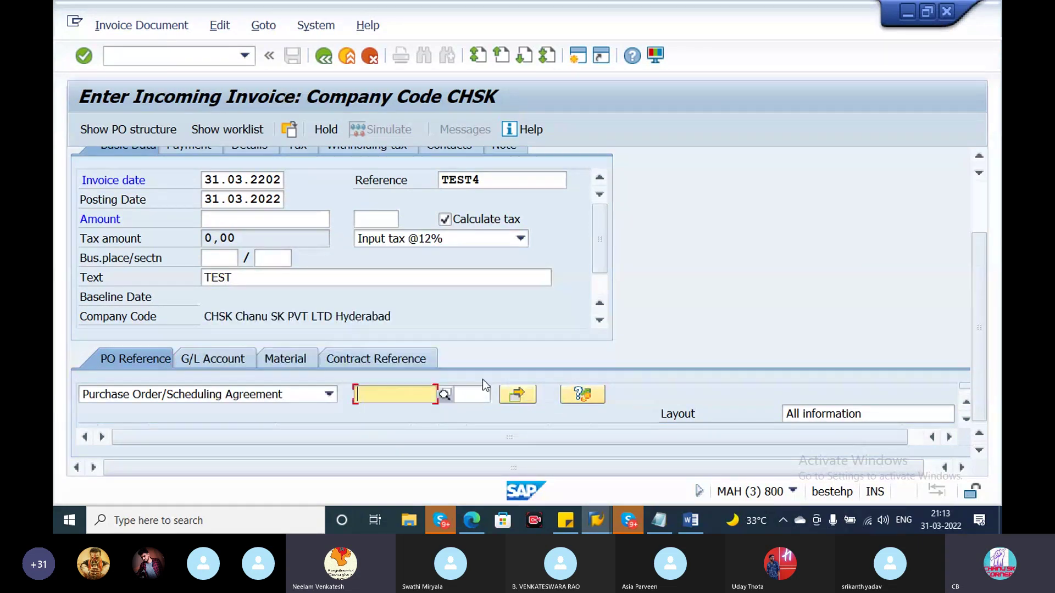
click(658, 520)
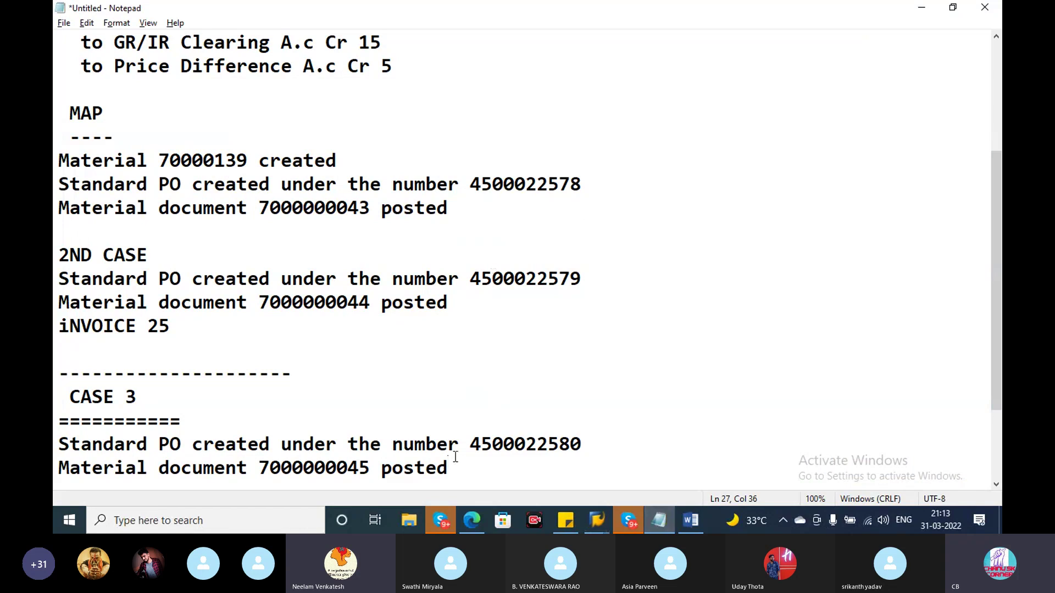
click(367, 469)
drag(367, 470, 245, 472)
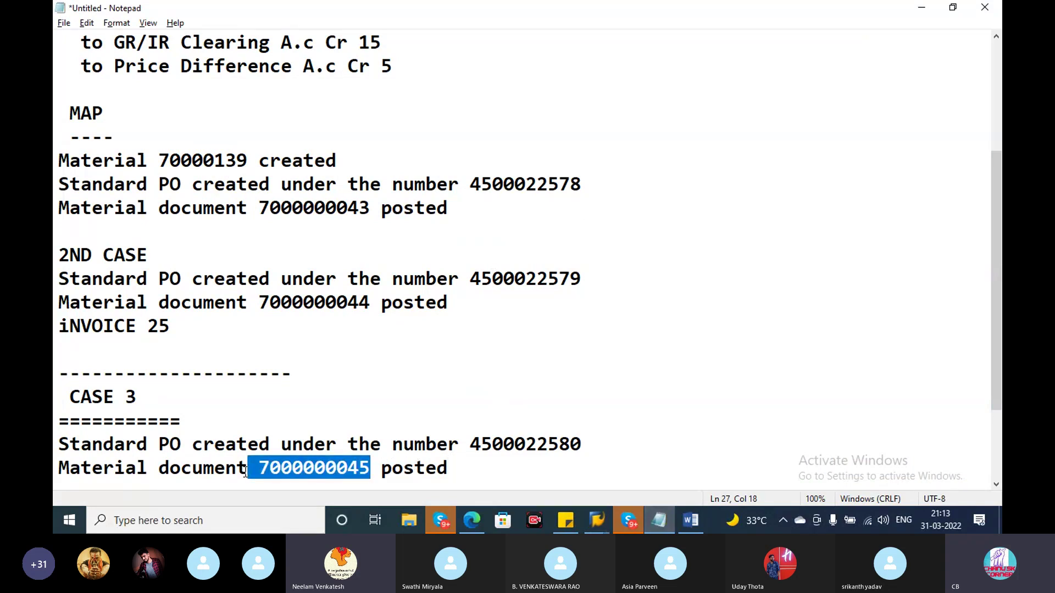
click(474, 440)
key(shift+Home)
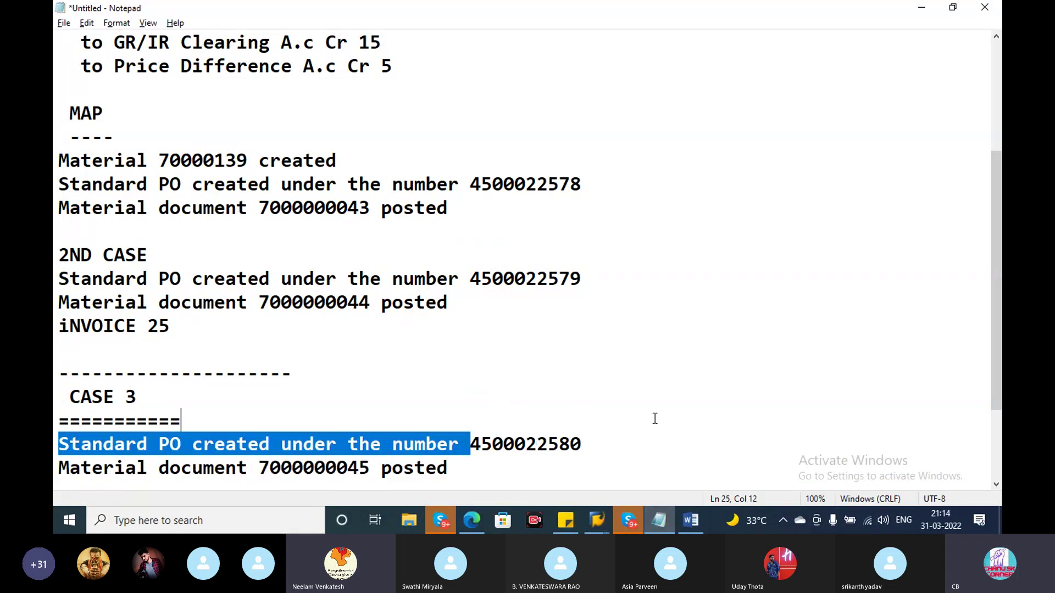
drag(593, 441, 467, 449)
key(ctrl+c)
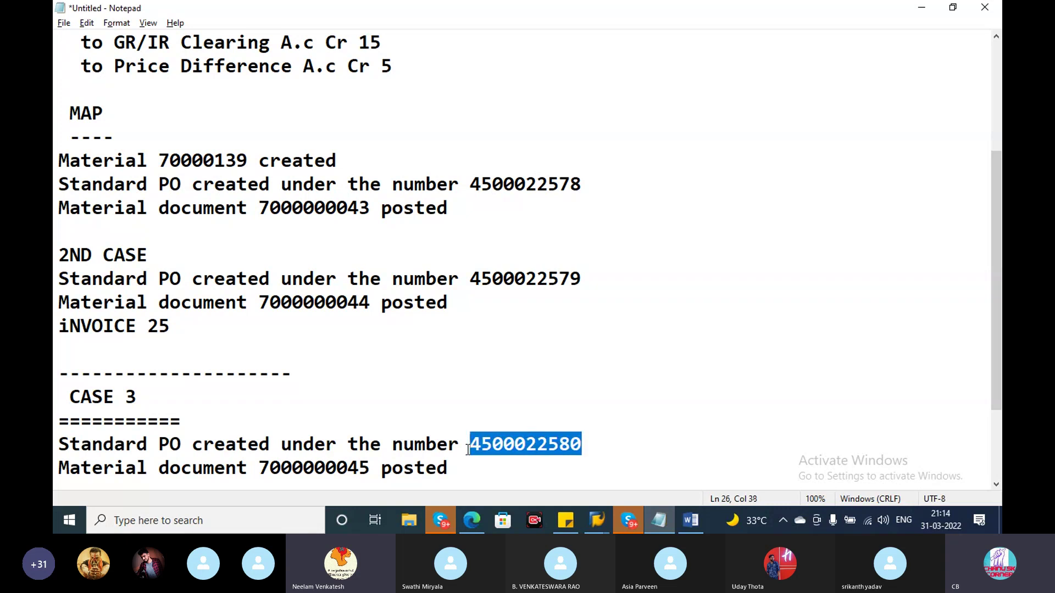
key(alt+Tab)
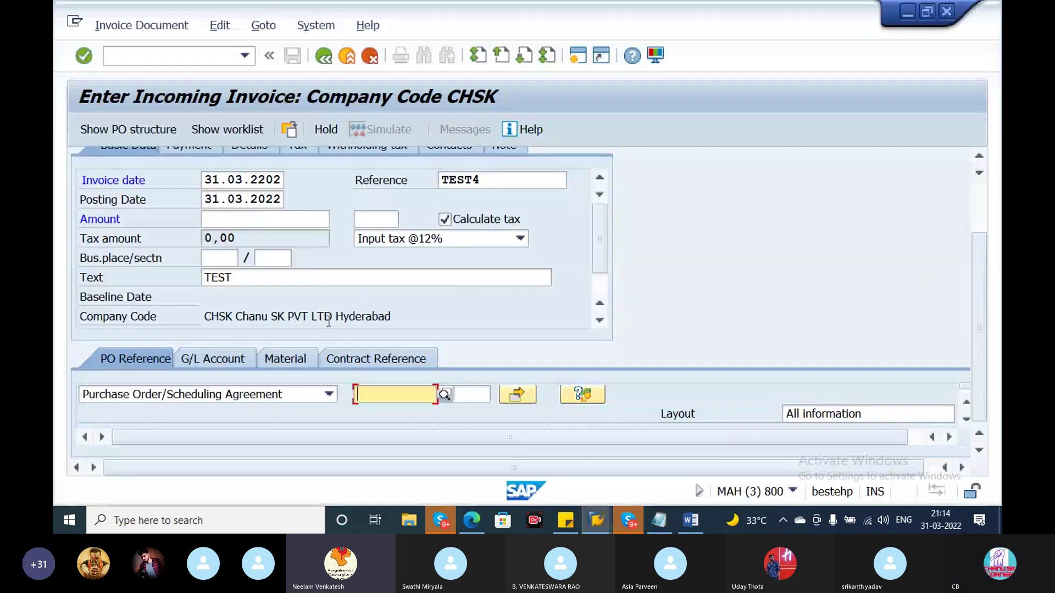
Correct the invoice date to 31.03.2022 and load the invoice item from the copied purchase order number.
click(266, 179)
key(BackSpace)
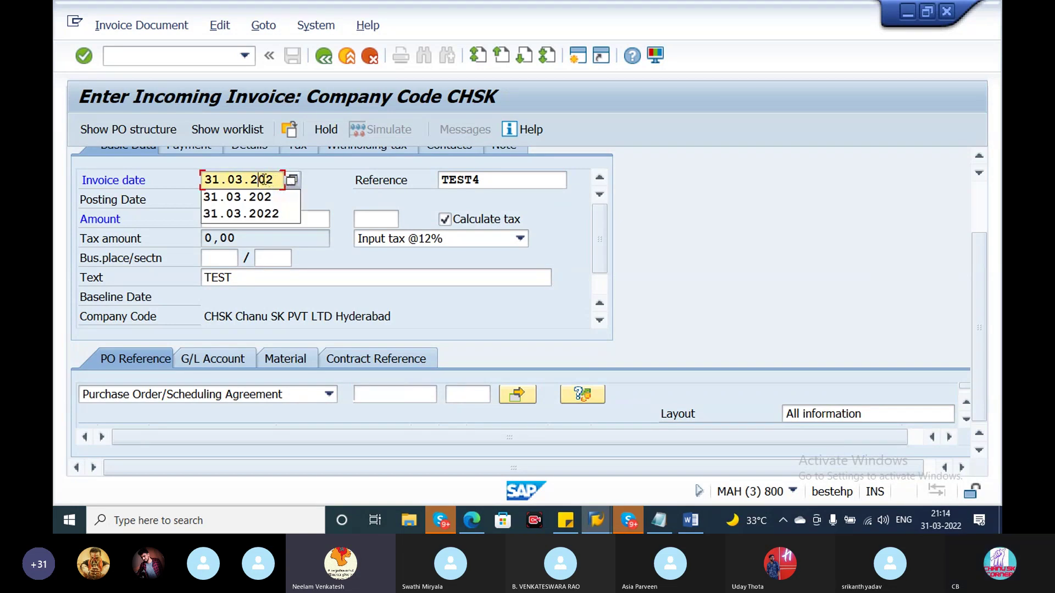
click(266, 180)
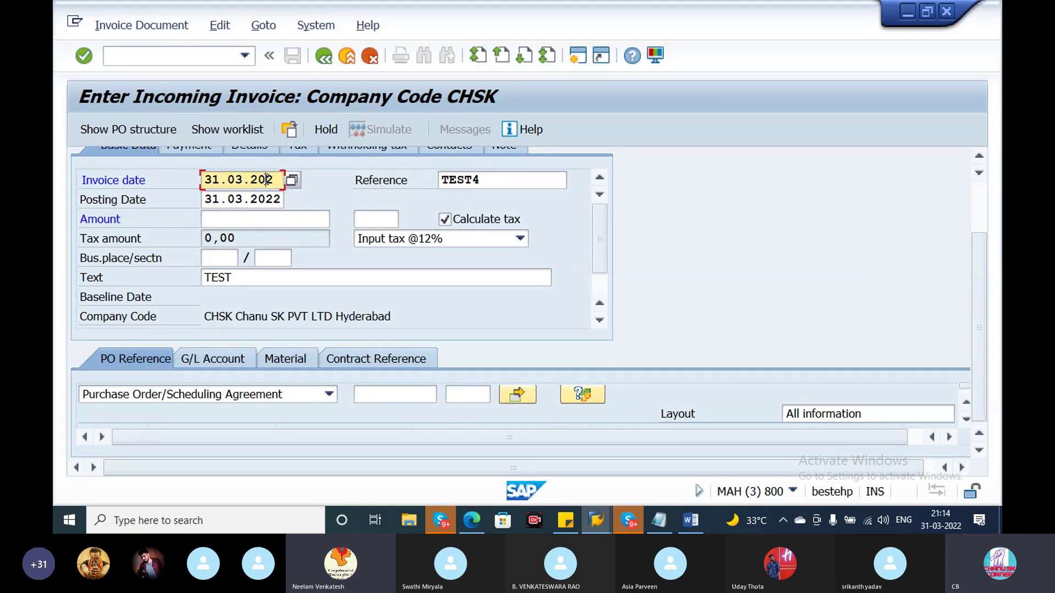
click(387, 399)
key(ctrl+v)
key(Return)
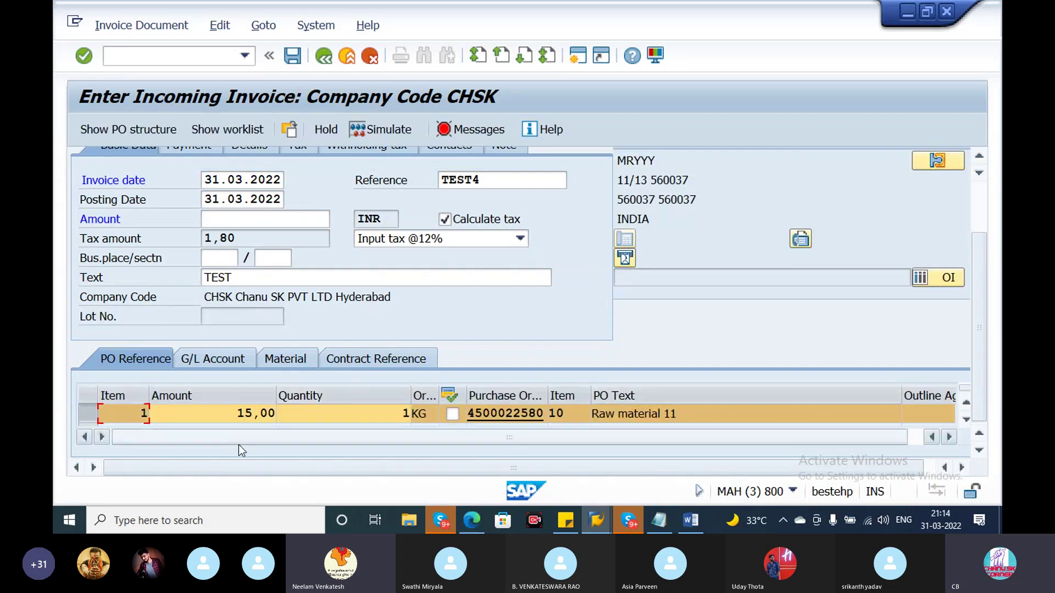
Set the Raw material 11 item's amount to 20 and supply the baseline date for payment.
click(258, 413)
drag(238, 413, 272, 413)
text(200)
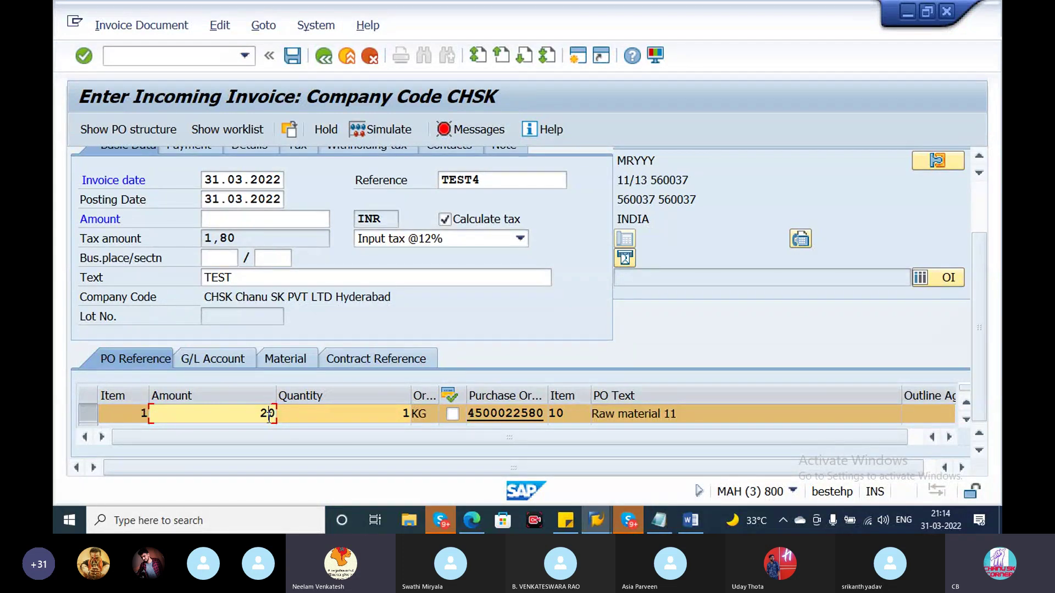
key(Return)
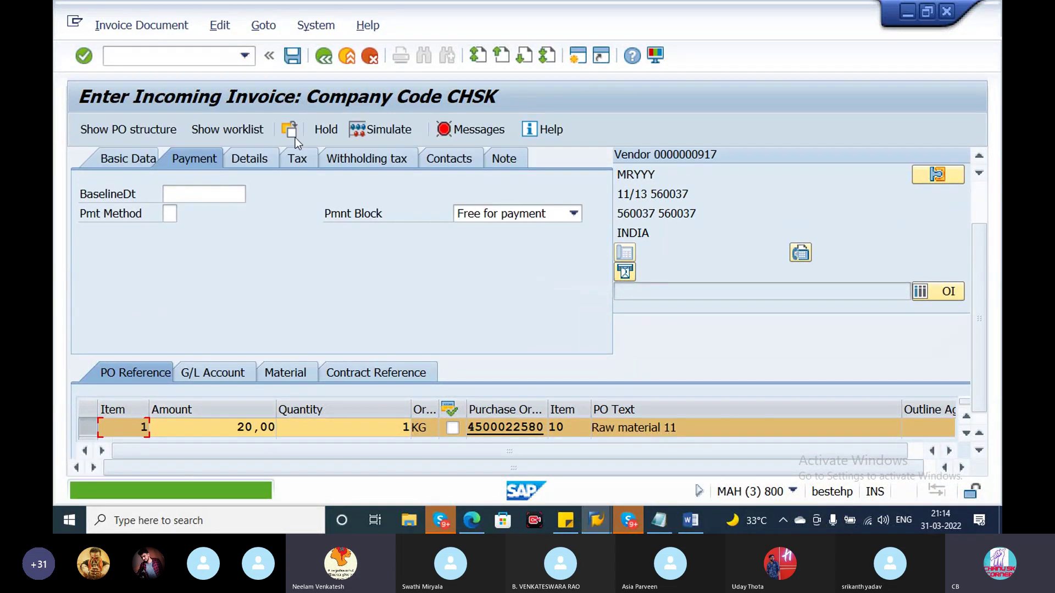
click(204, 195)
click(212, 216)
key(Return)
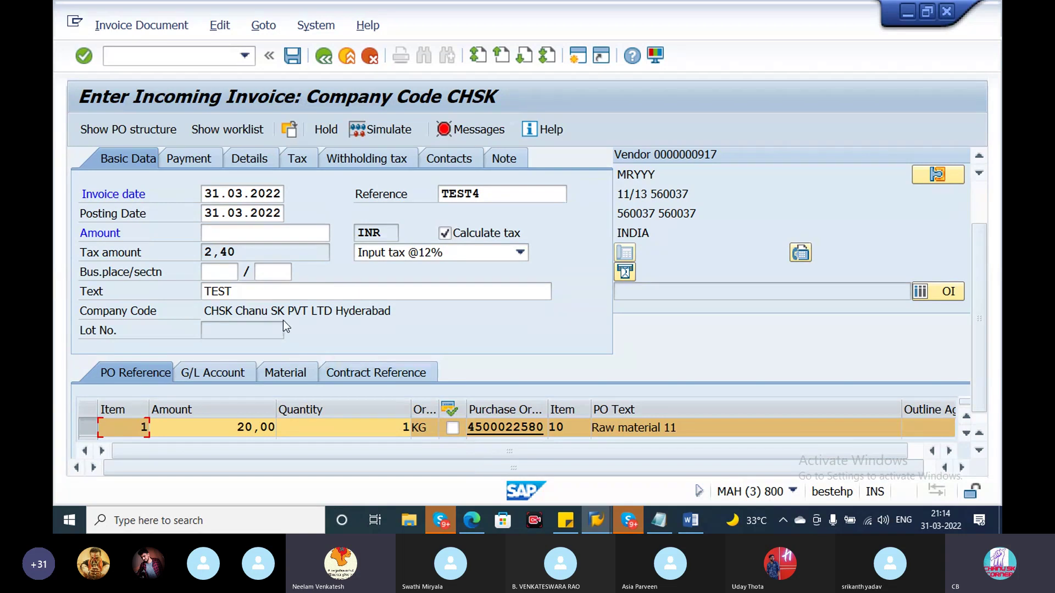
Check the item amount and review the invoice's verification log messages.
click(222, 433)
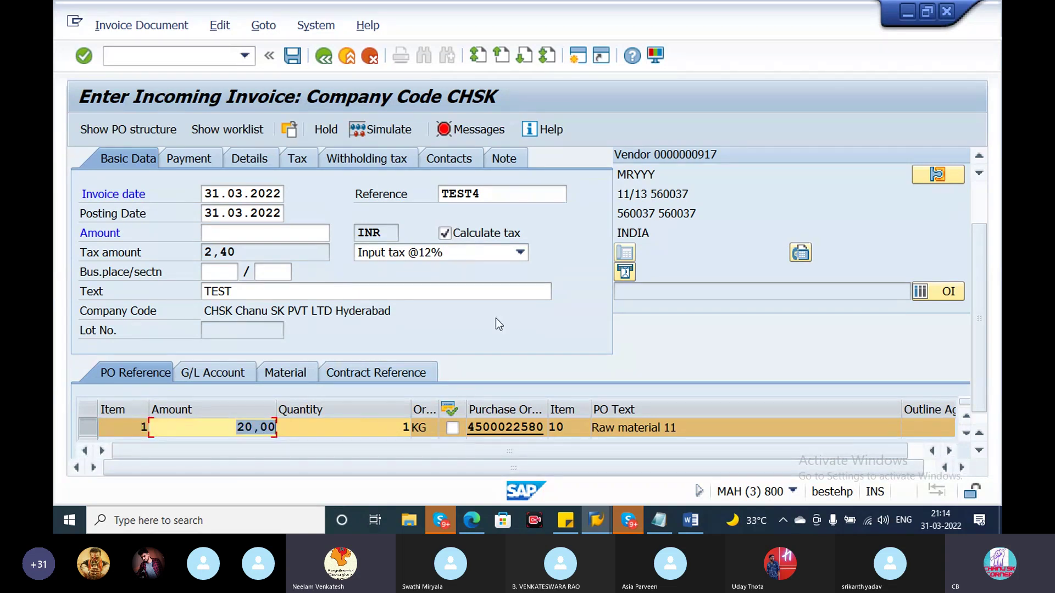
click(478, 129)
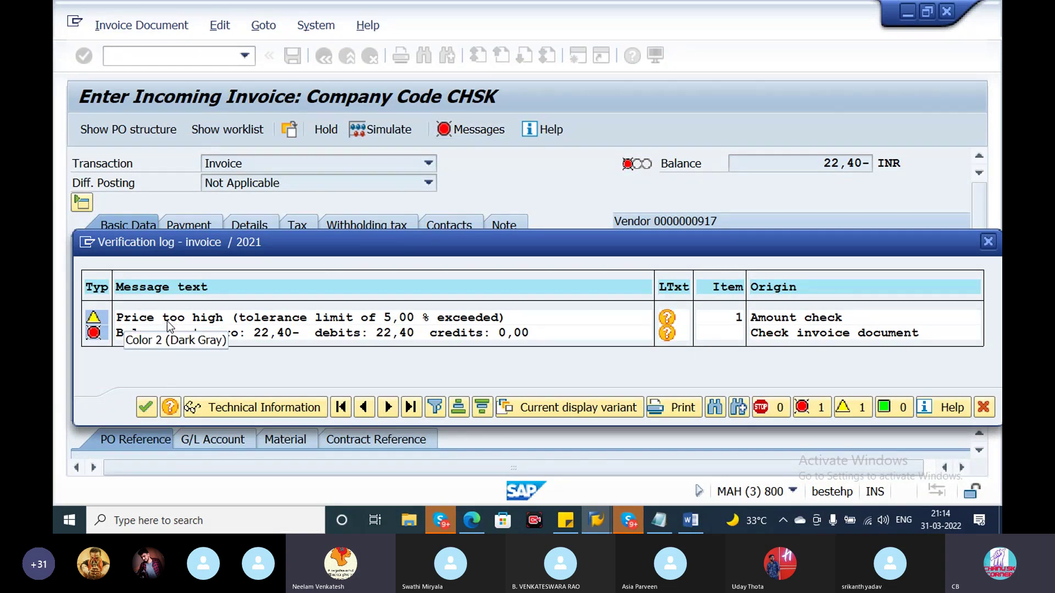
click(145, 407)
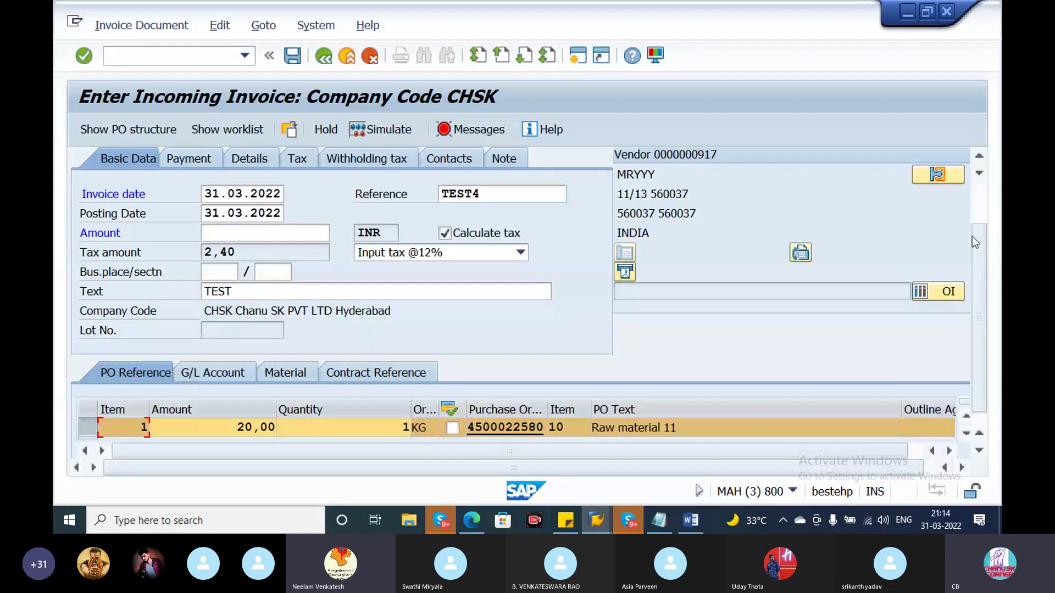
Enter the balance of 22,40 as the invoice amount and post the invoice.
scroll(977, 242, up, 2)
double_click(843, 163)
drag(844, 163, 858, 163)
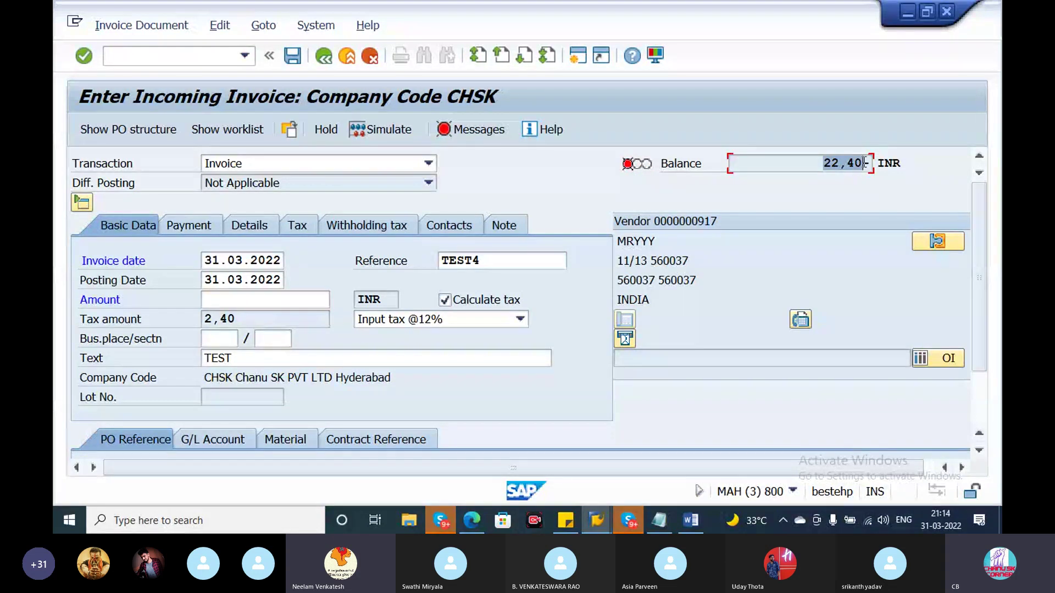
click(232, 300)
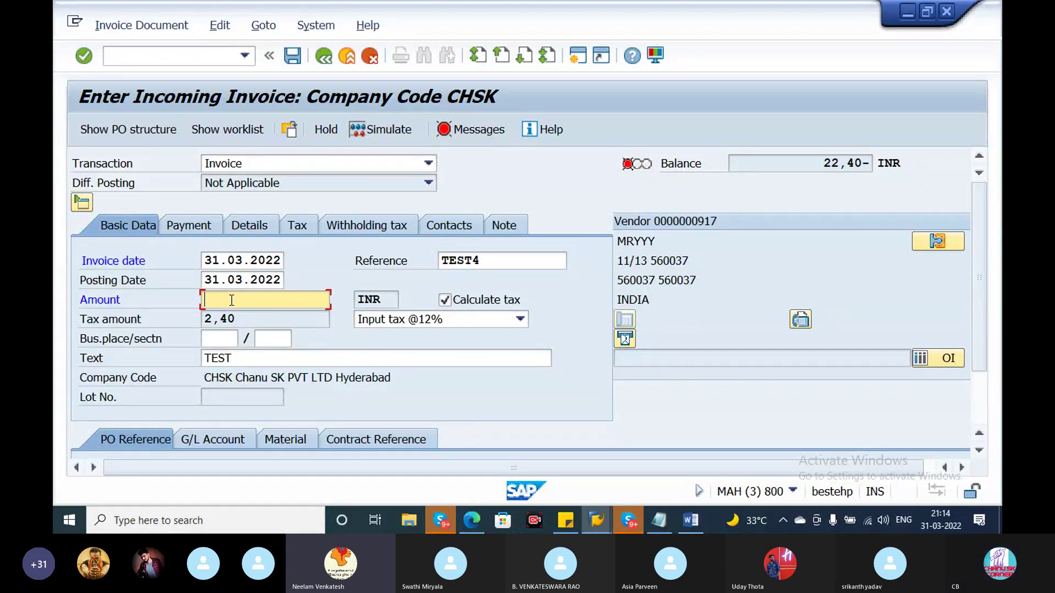
key(Return)
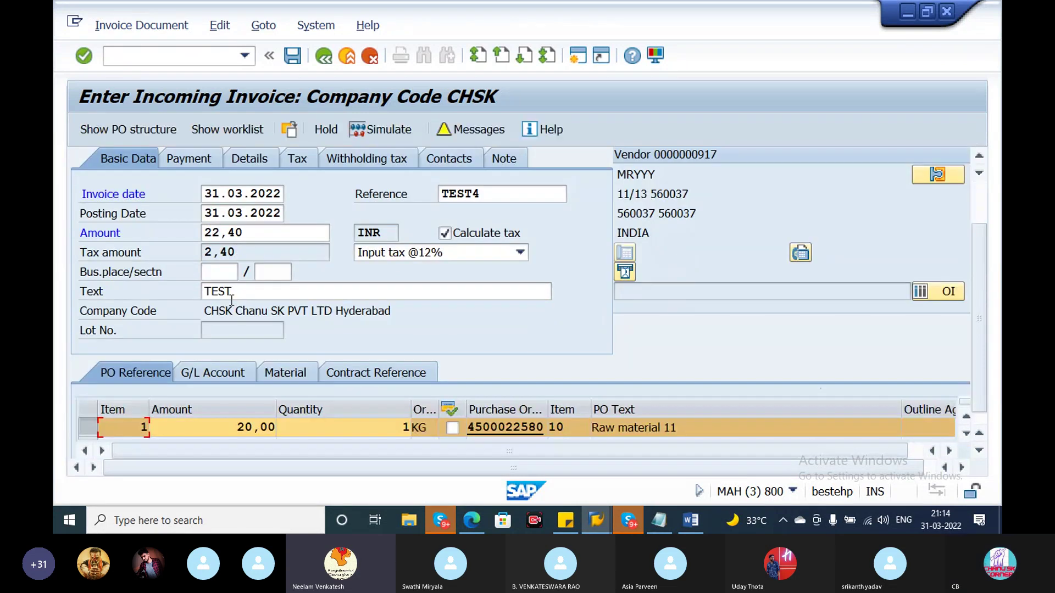
click(298, 58)
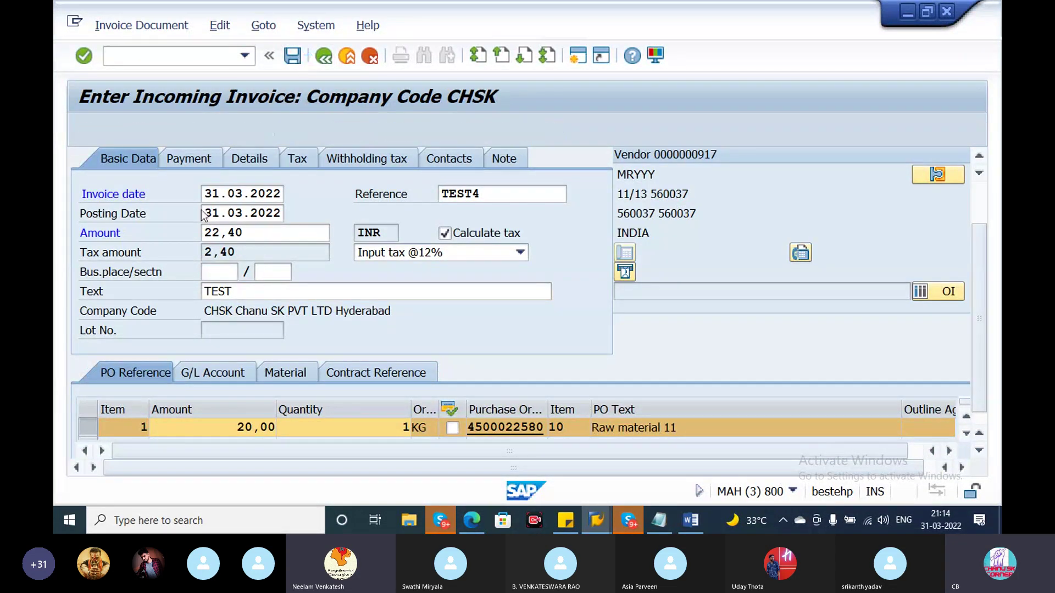
Display the posted invoice document and examine the line items of its follow-on accounting document, including the input tax lines.
click(160, 31)
click(154, 51)
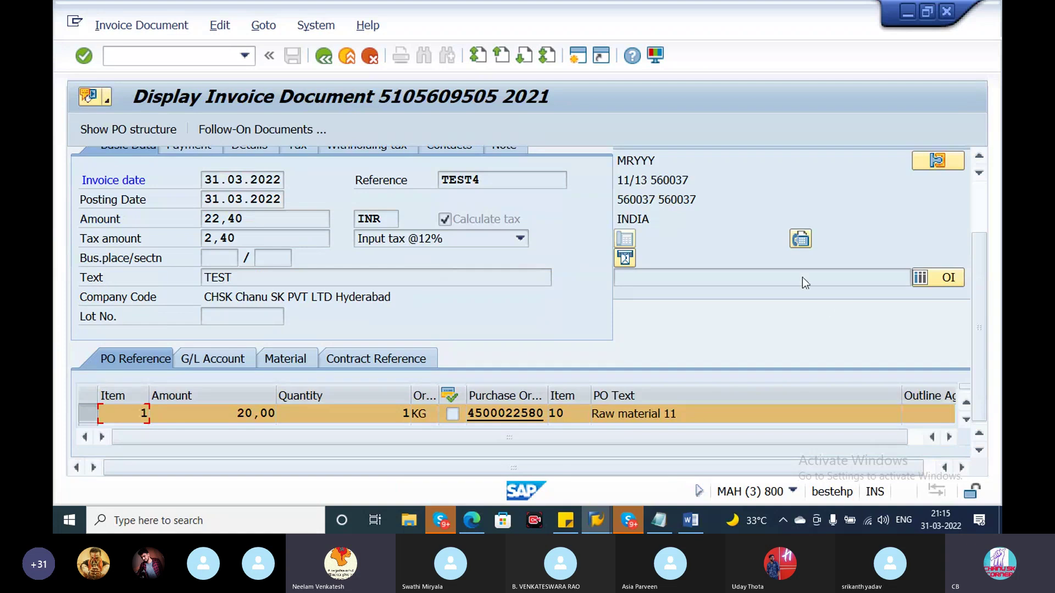
click(262, 131)
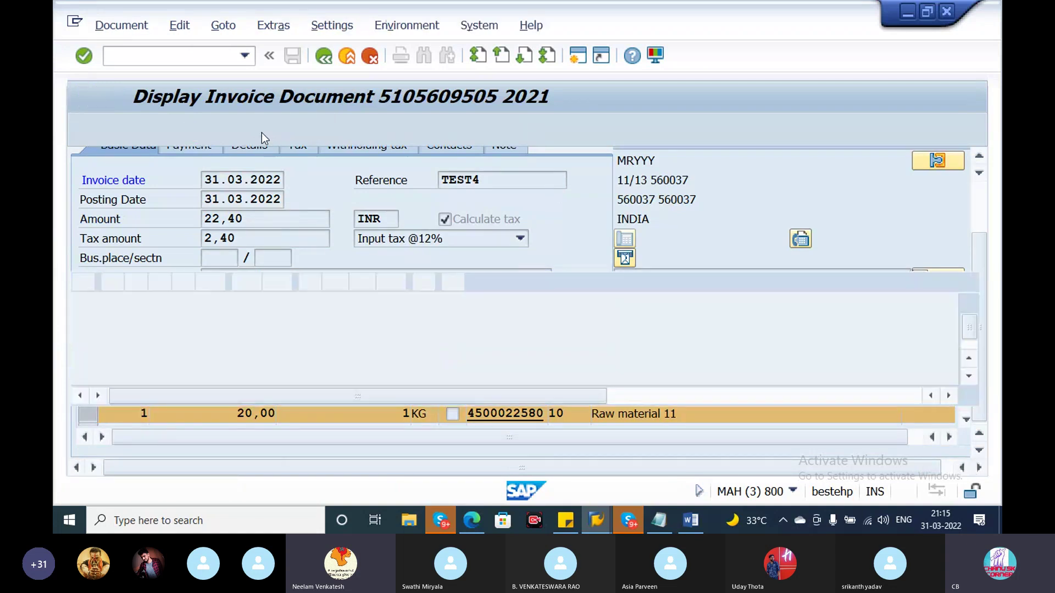
click(430, 374)
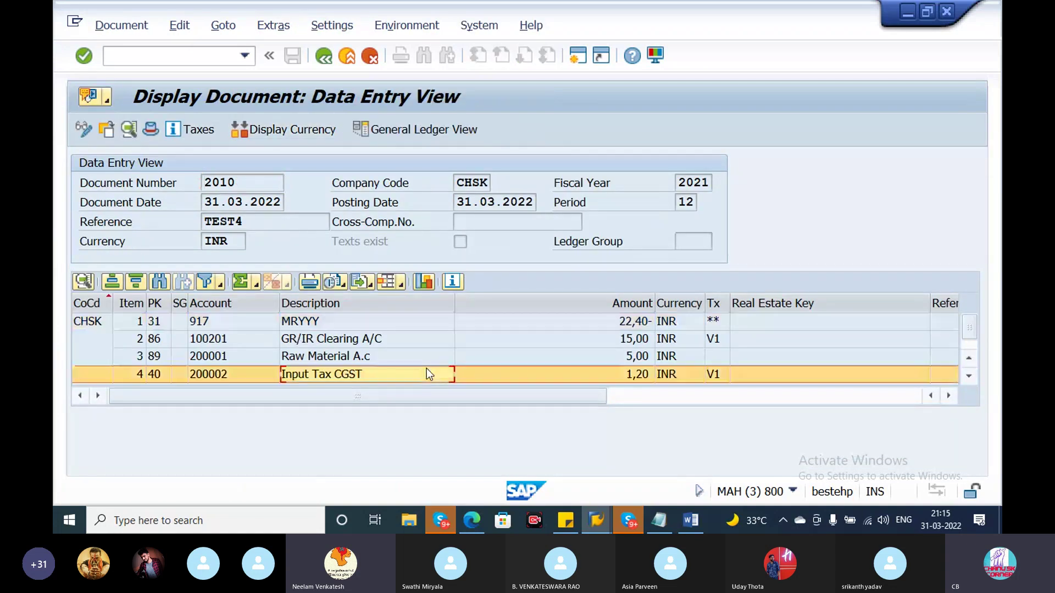
key(Down)
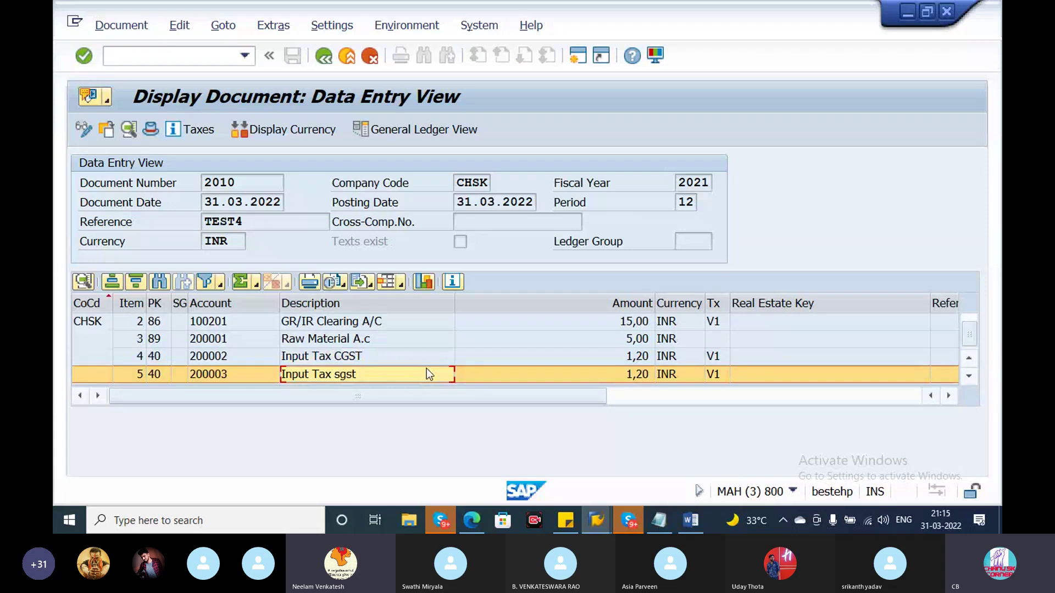
Compare the vendor, GR/IR clearing, raw material and input tax line items of the invoice's accounting document.
key(Up)
key(Up)
key(Up)
key(Up)
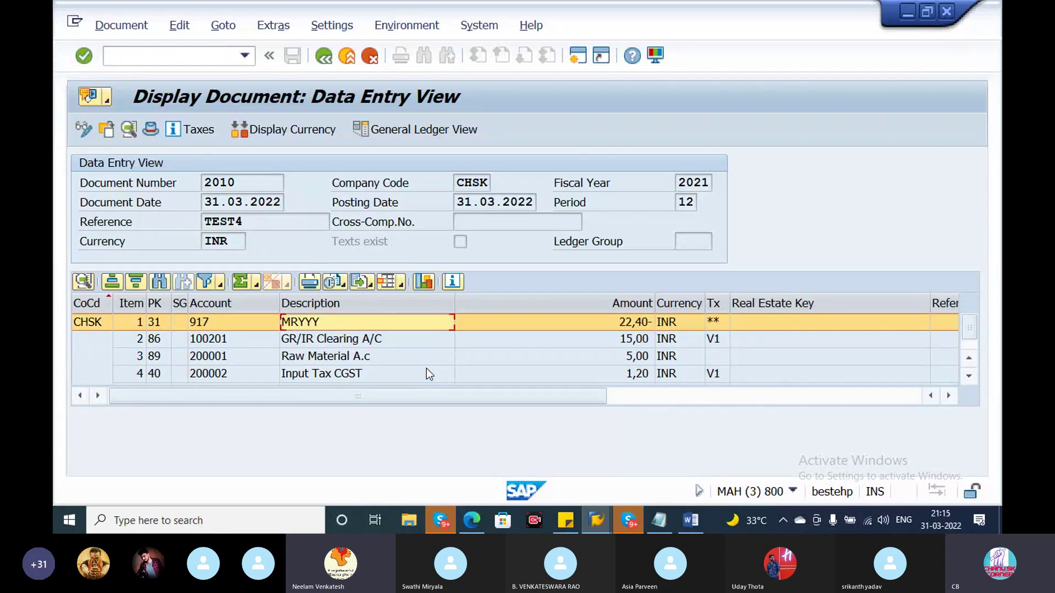
key(Down)
key(Down)
key(Down)
key(Down)
key(Up)
key(Up)
key(Up)
key(Up)
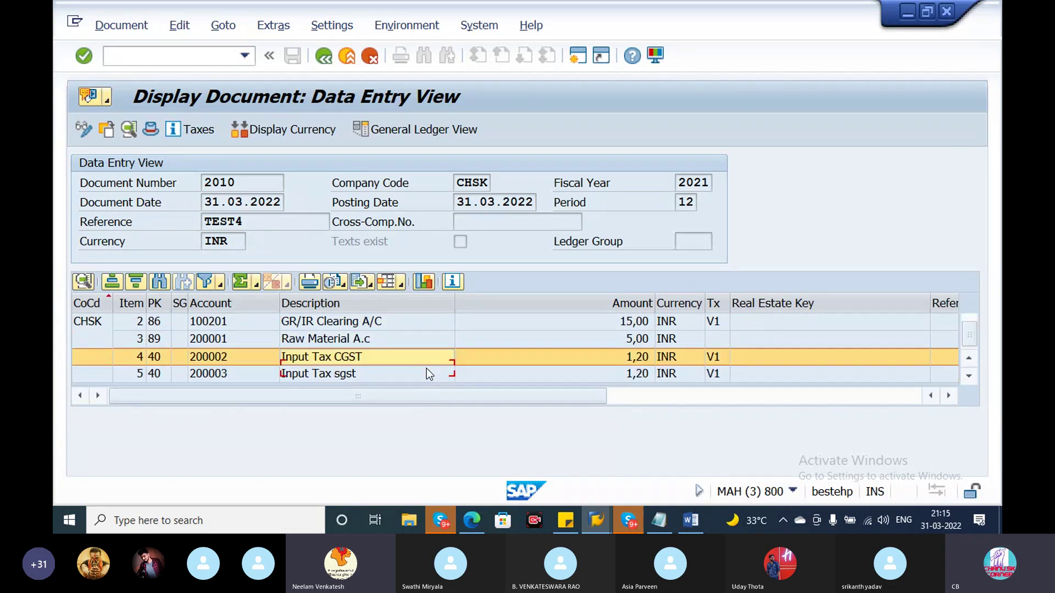
key(Down)
key(Down)
key(Down)
key(Down)
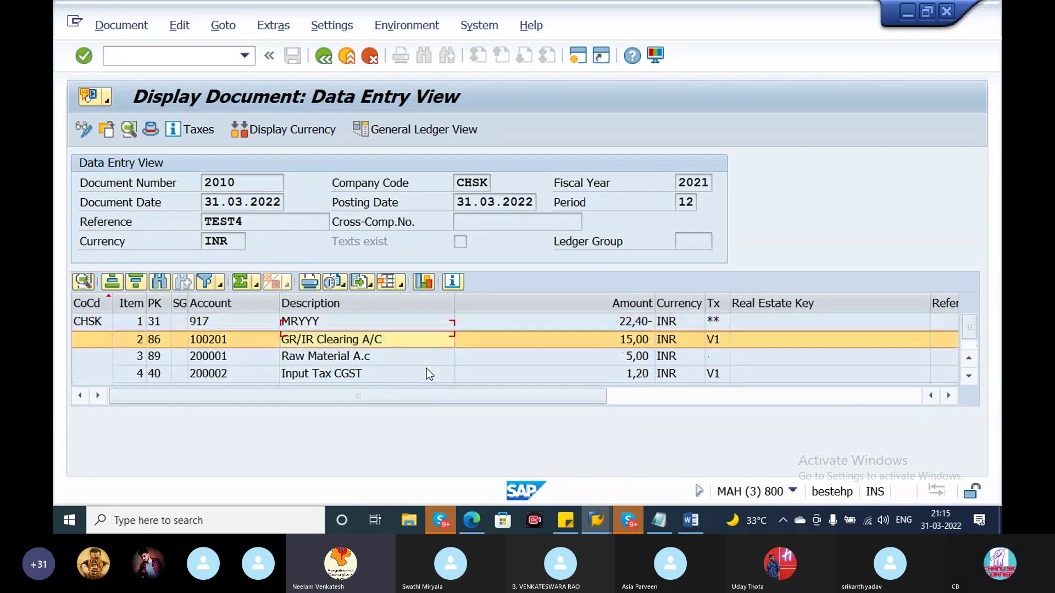
key(Up)
key(Up)
key(Up)
key(Up)
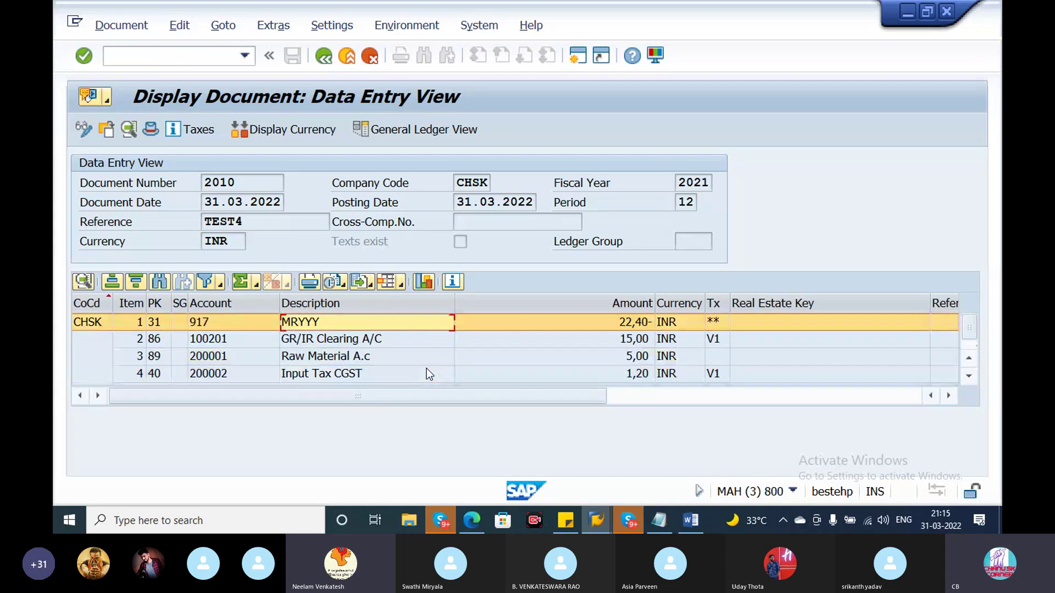
key(Down)
key(Down)
key(Down)
key(Down)
key(Up)
key(Up)
key(Up)
key(Up)
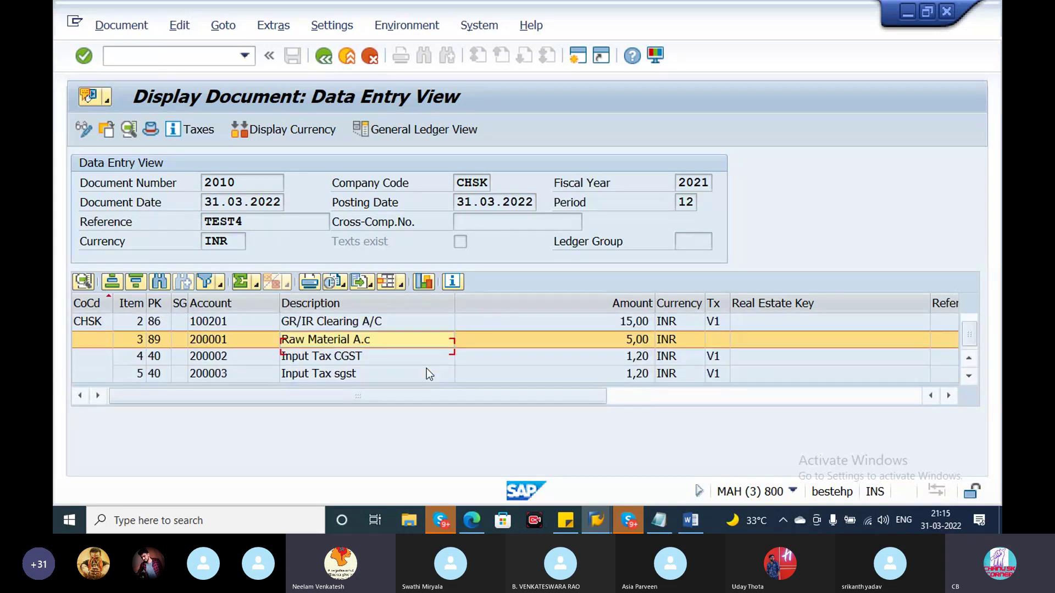
Leave the accounting and invoice documents and start creating a new purchase order.
click(325, 56)
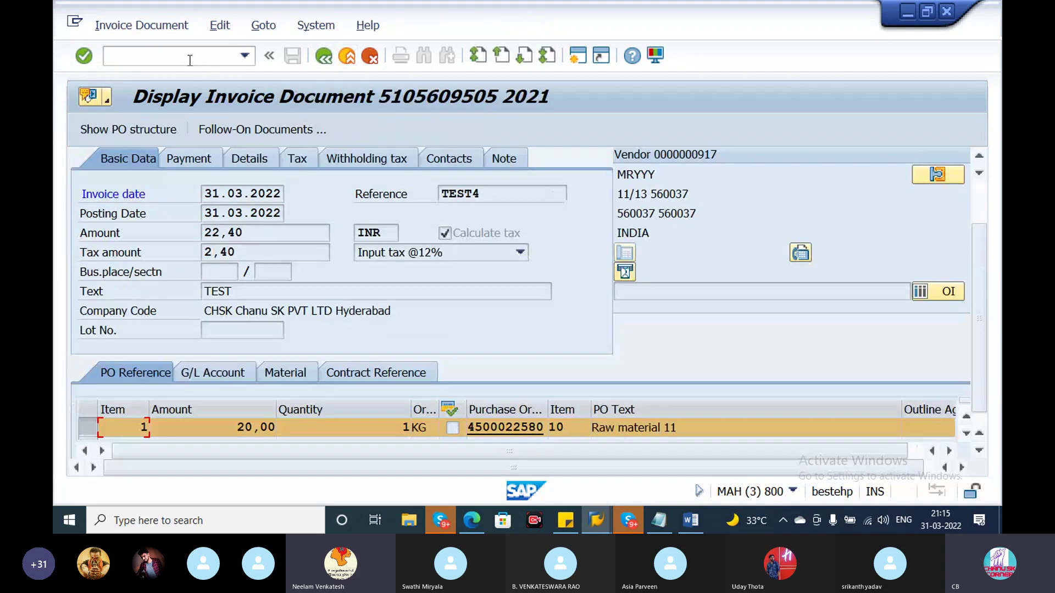
click(189, 60)
text(/n)
key(Return)
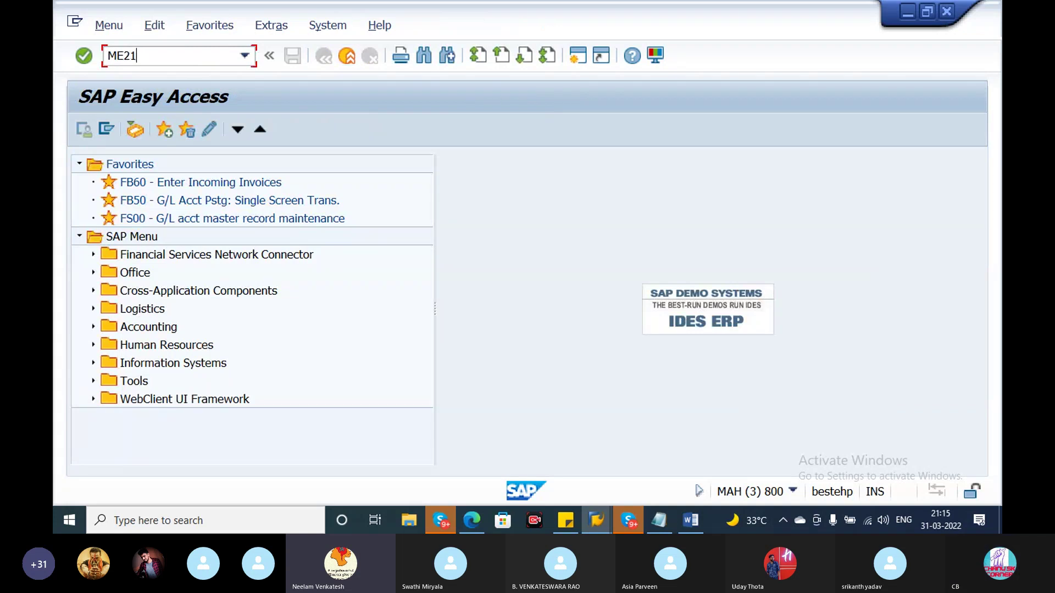
key(Return)
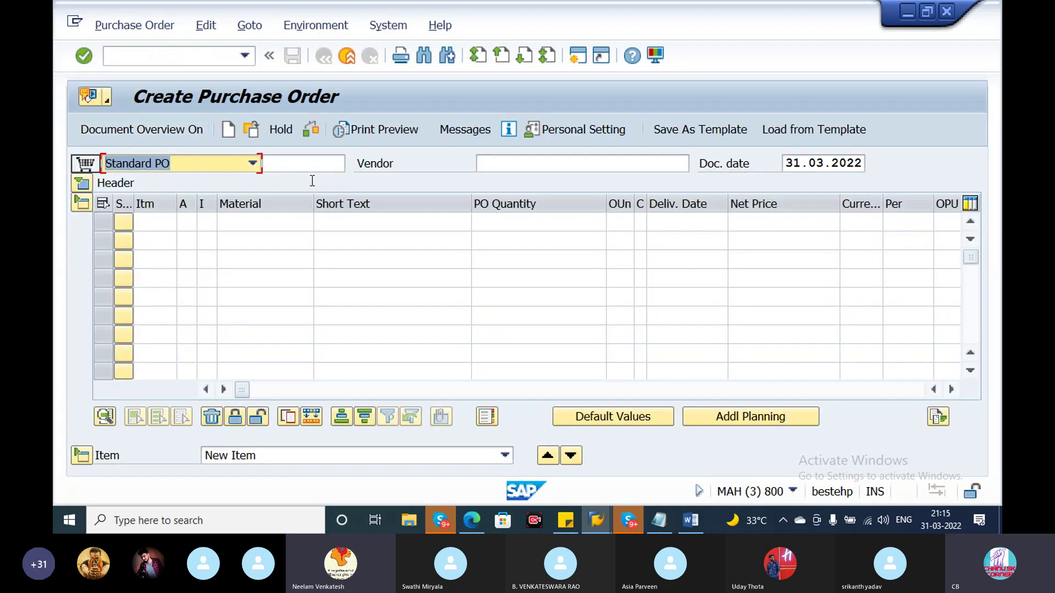
Enter vendor 917 and material 70000139 in the standard purchase order and confirm the entries.
click(536, 169)
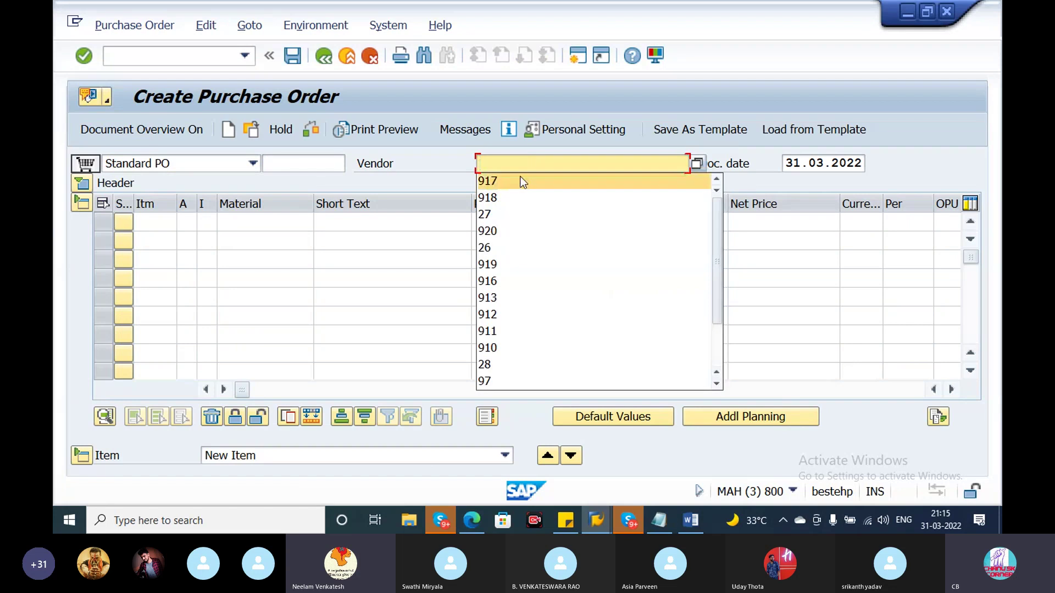
click(520, 177)
click(266, 220)
click(274, 239)
key(Tab)
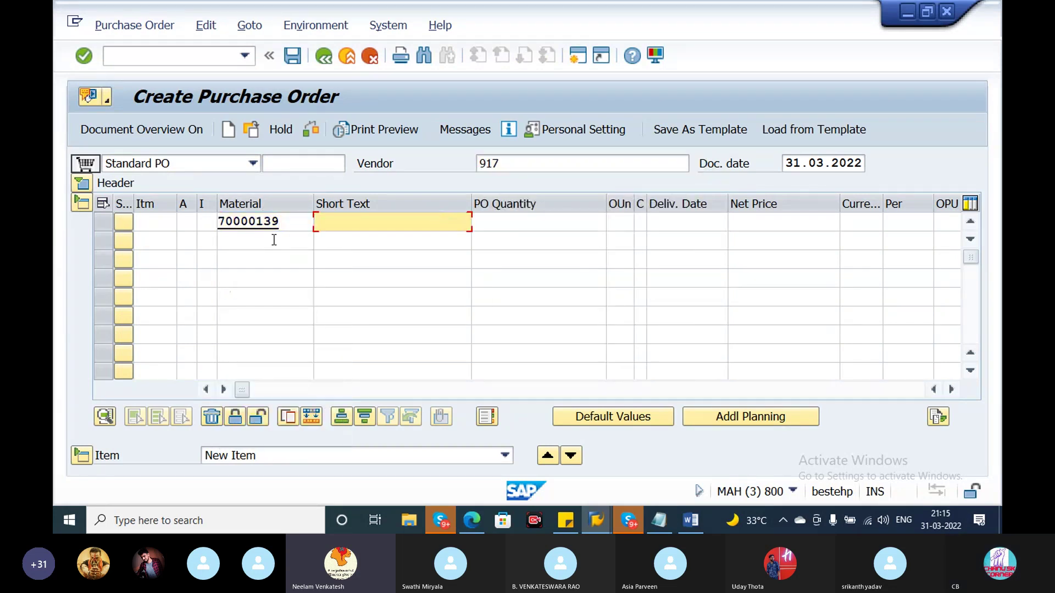
key(Return)
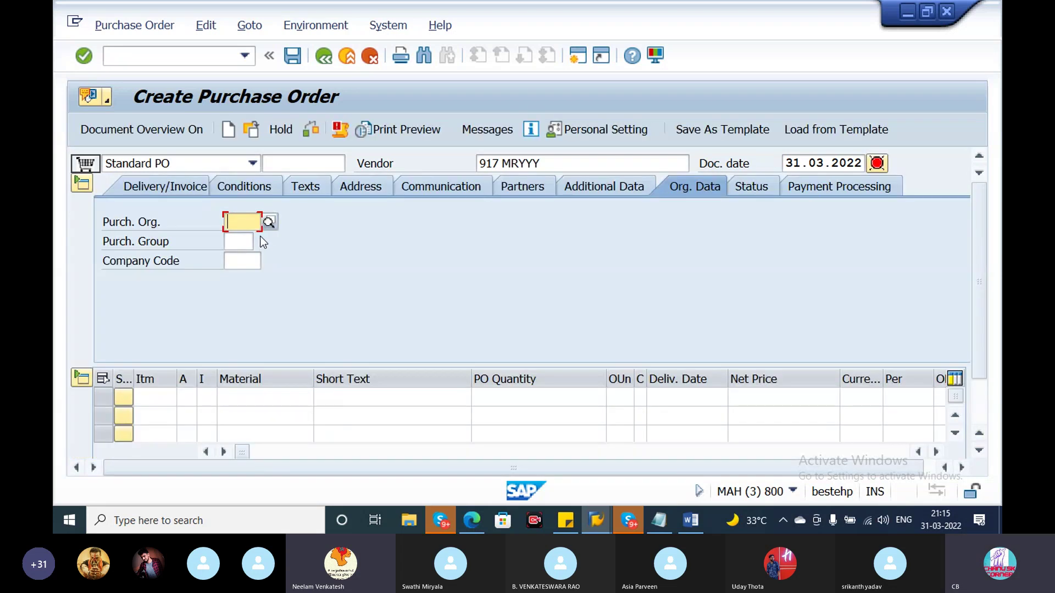
Assign purchasing organization CHPO, purchasing group 434 and company code CHSK in the order's organizational data.
click(253, 230)
click(235, 236)
click(236, 236)
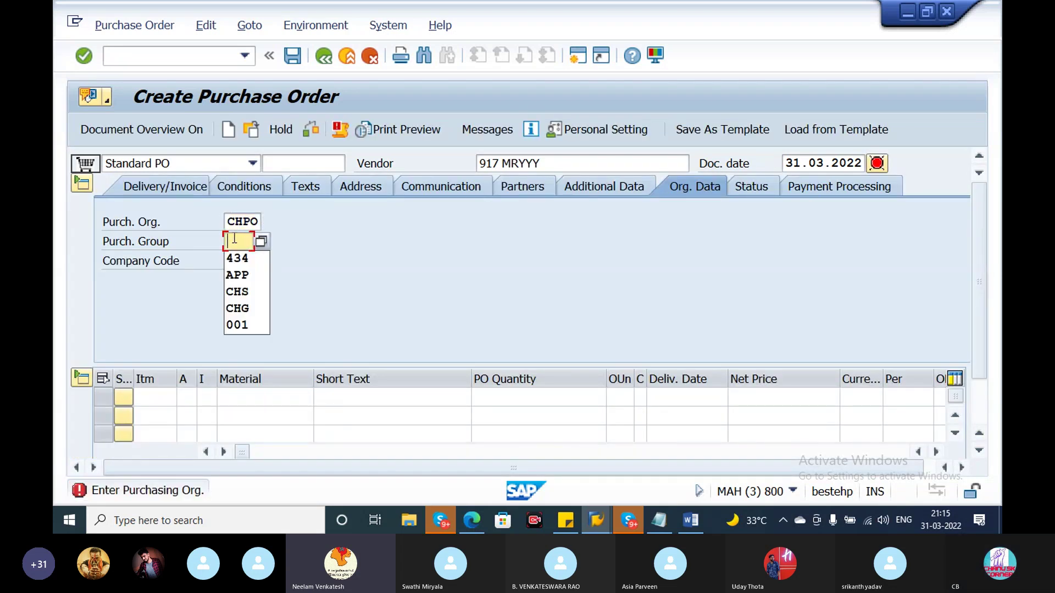
click(239, 263)
click(239, 264)
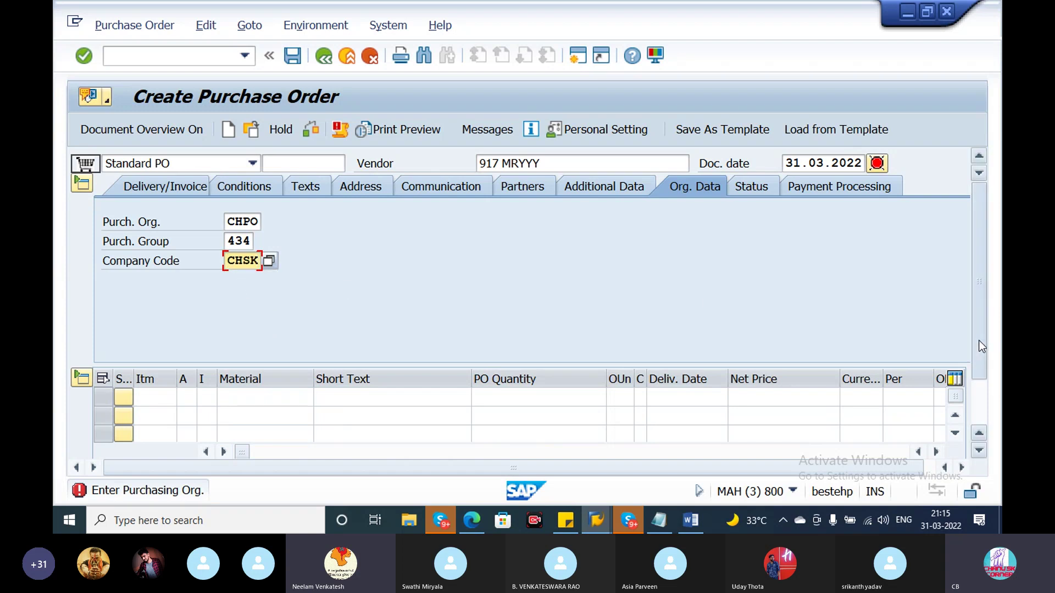
Enter material 70000139 with plant CH09 as the first purchase order item.
scroll(999, 339, down, 3)
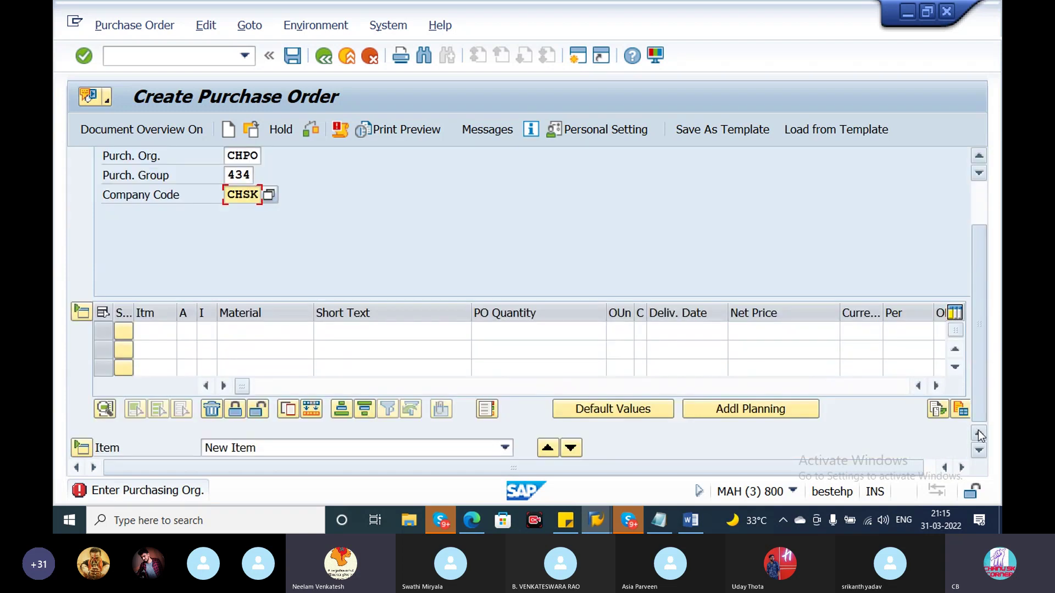
click(241, 332)
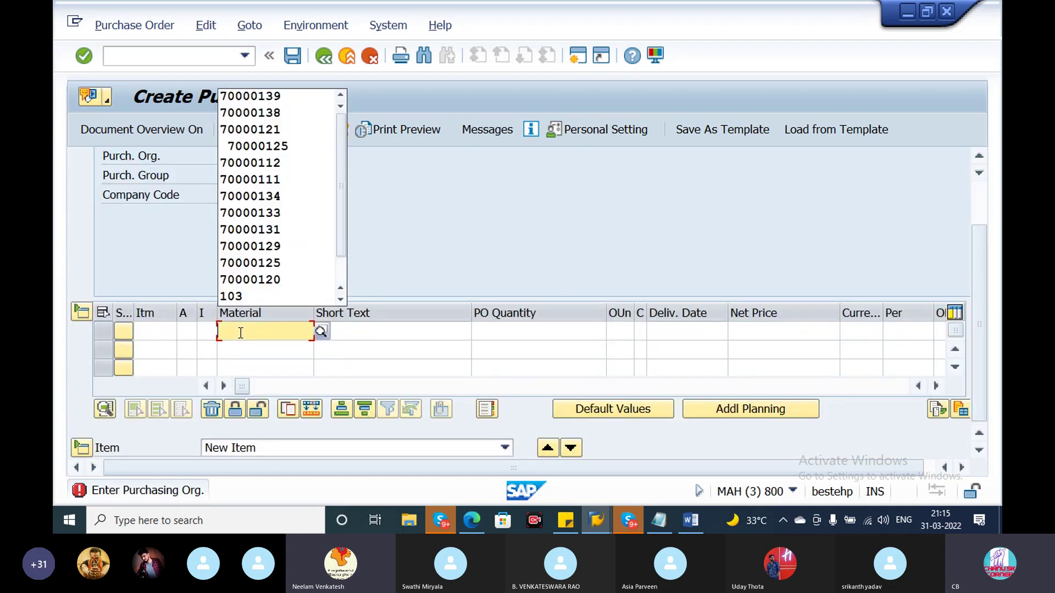
click(247, 96)
key(Tab)
key(Tab)
key(Tab)
key(Tab)
key(Tab)
key(Tab)
key(Tab)
key(Tab)
key(Tab)
key(Tab)
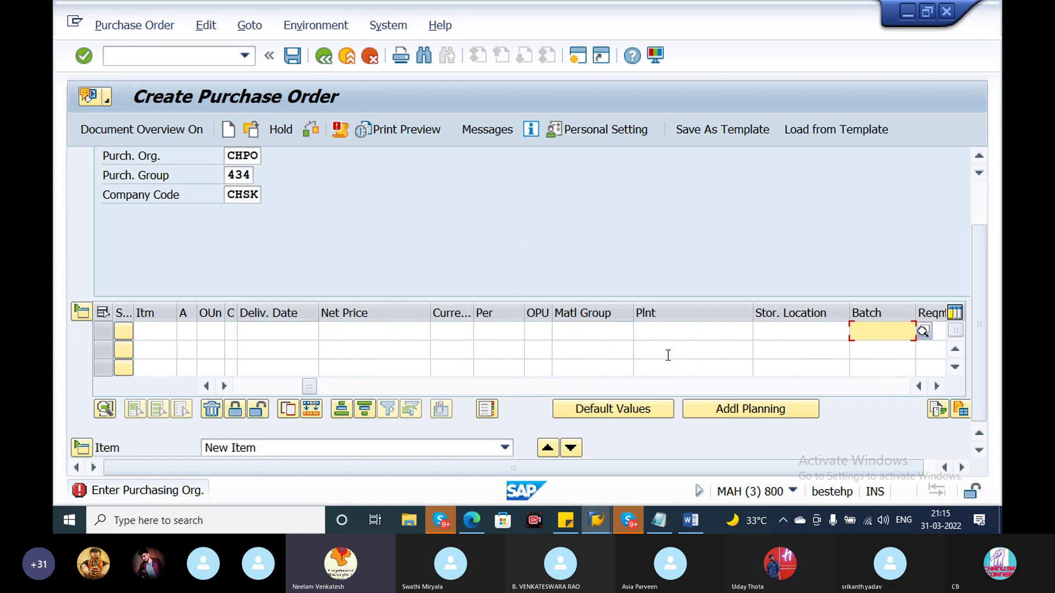
click(665, 329)
click(660, 349)
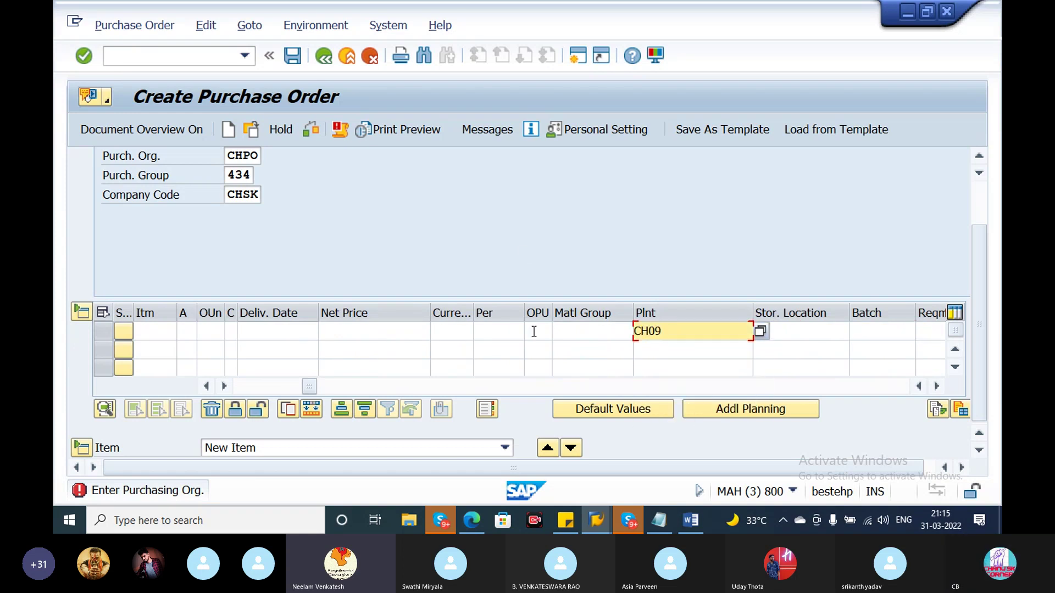
key(Return)
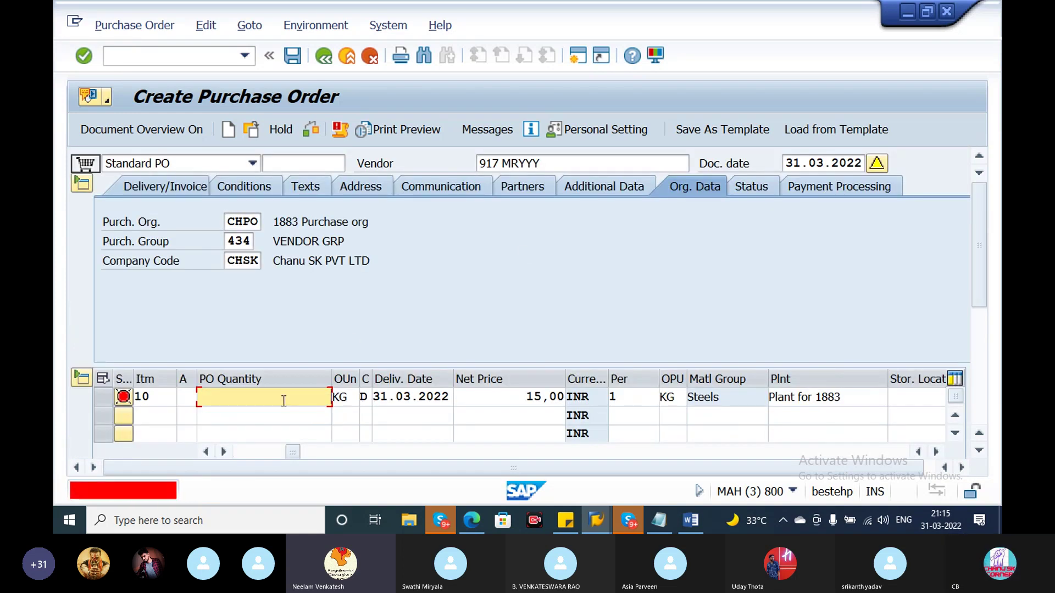
Set the first item's PO quantity to 1 and its net price to 15,00 INR.
text(1)
key(Return)
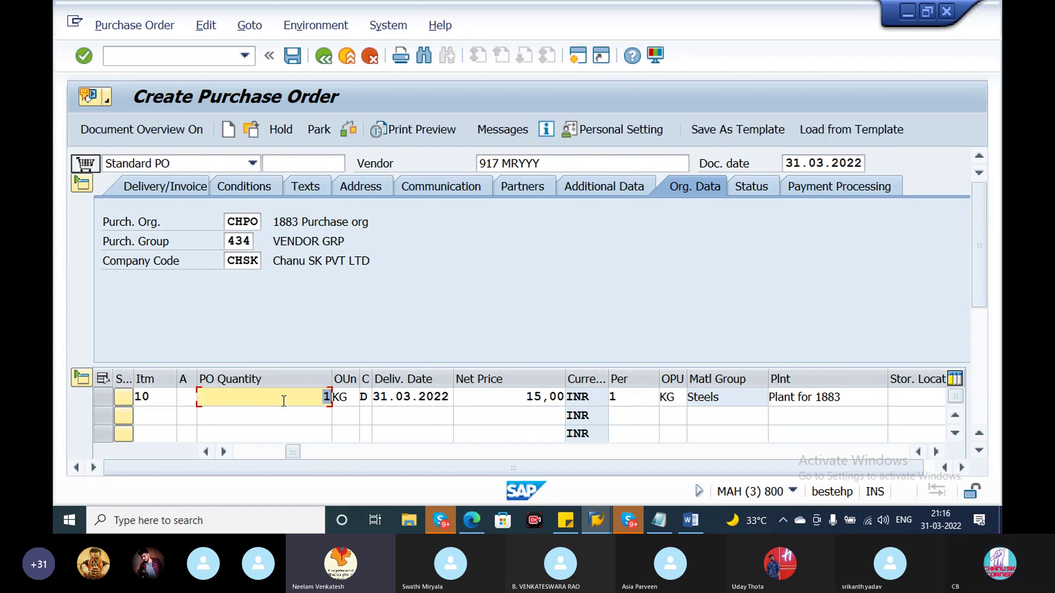
click(512, 404)
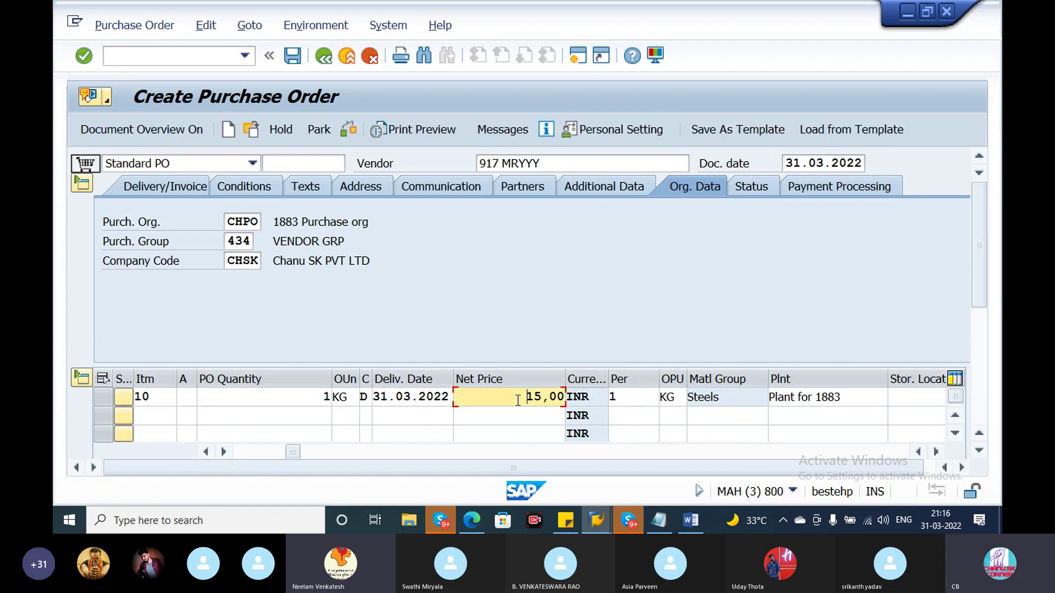
key(BackSpace)
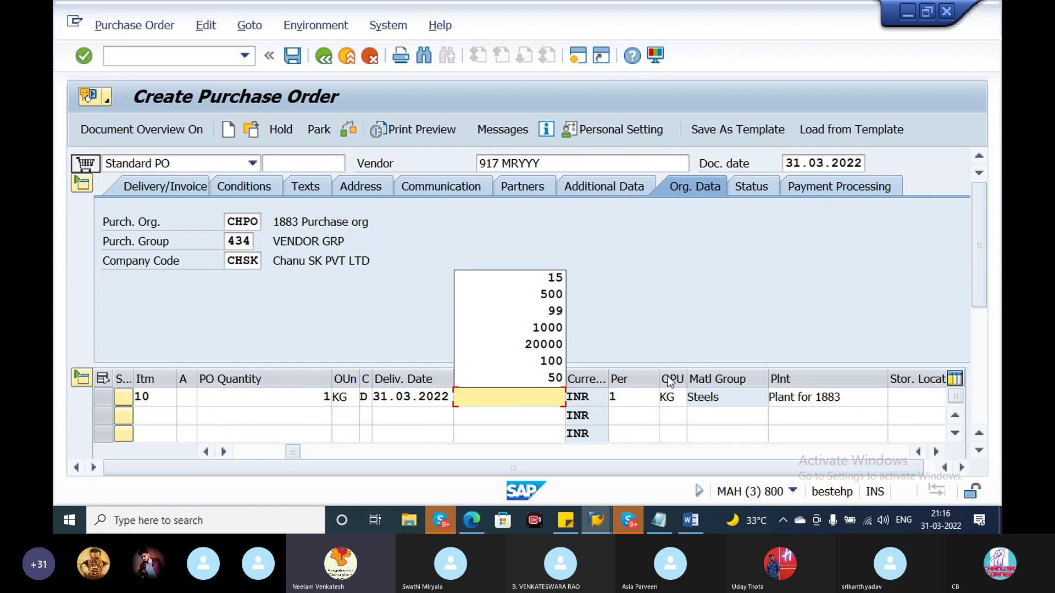
click(523, 401)
text(15,00)
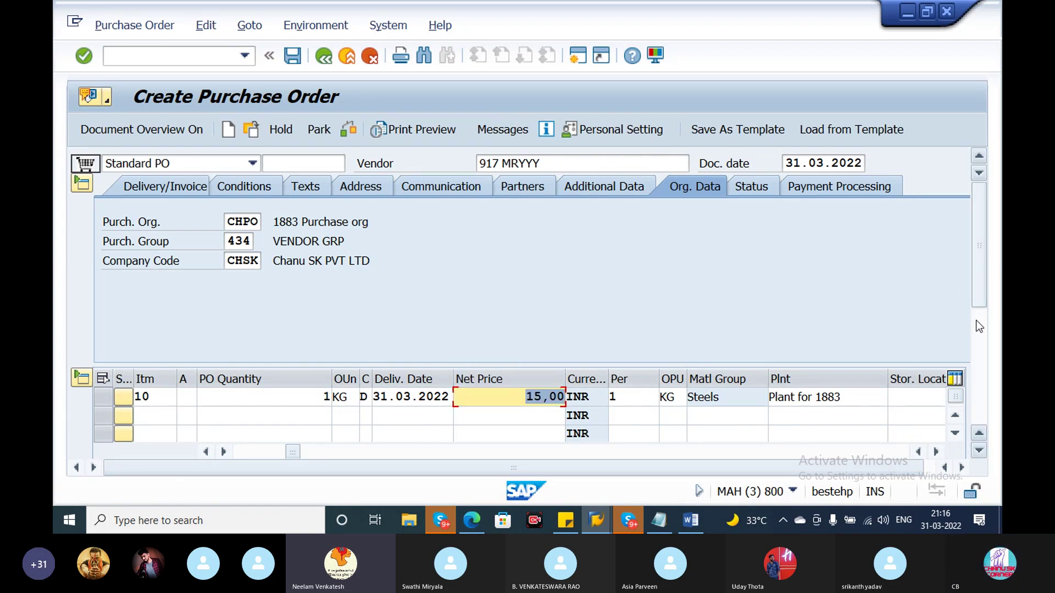
Display the pricing conditions of item 10, Raw material 11, down to the first empty condition row.
drag(977, 247, 972, 359)
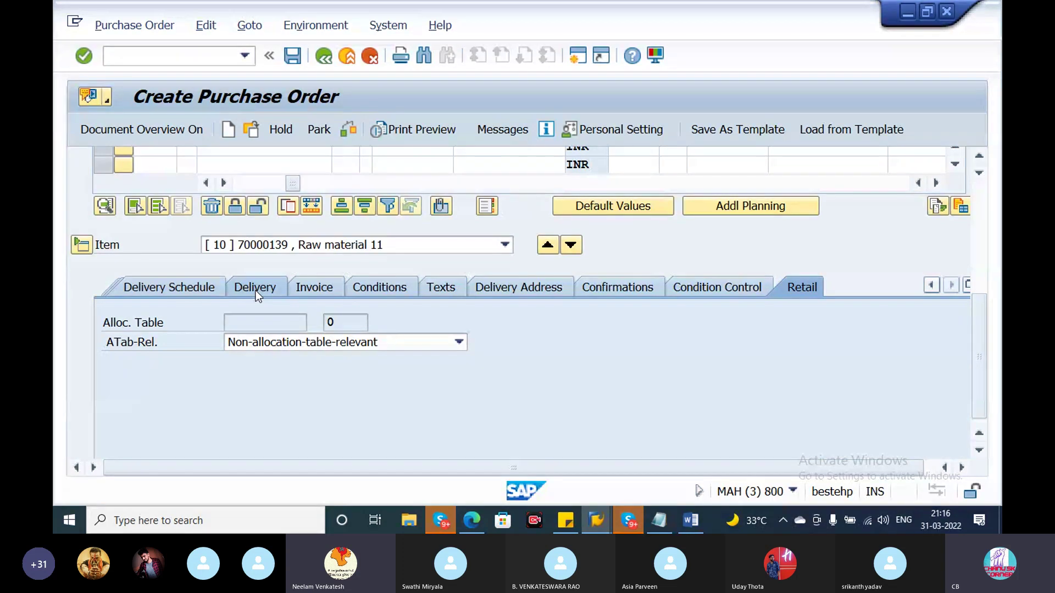
drag(984, 334, 978, 305)
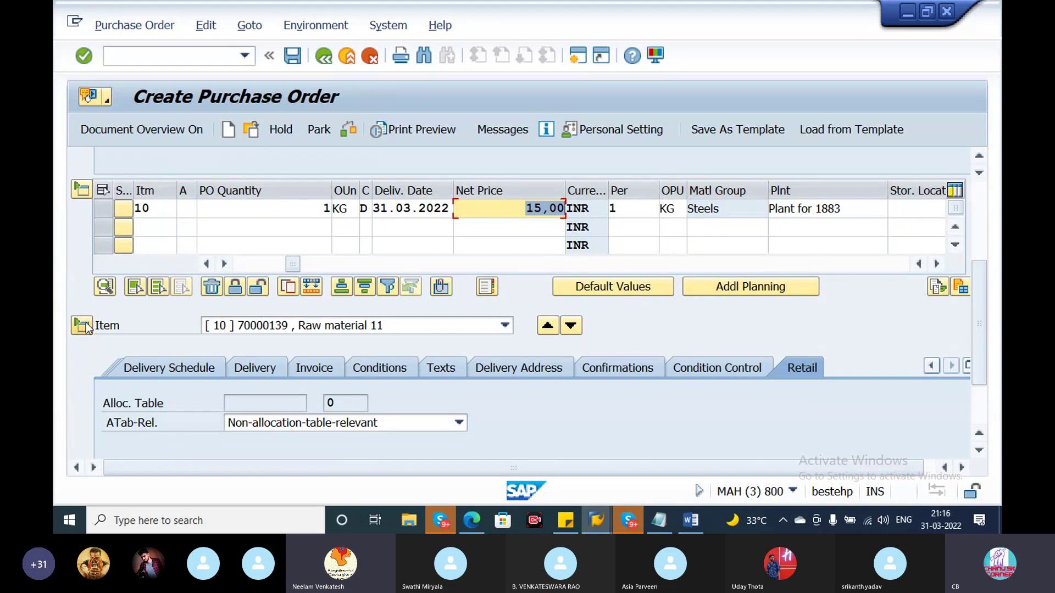
click(381, 373)
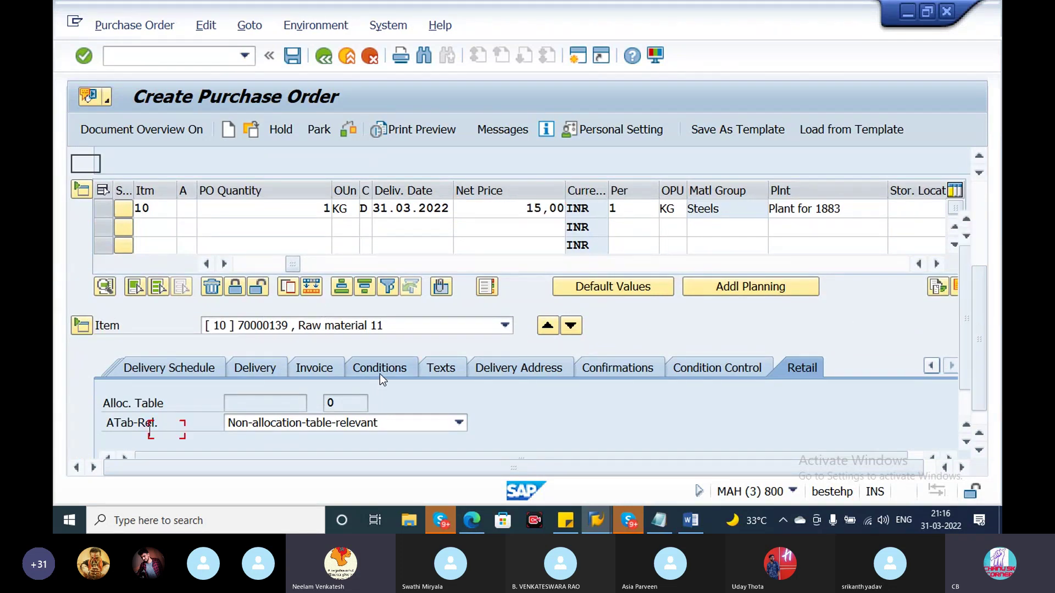
drag(968, 307, 963, 355)
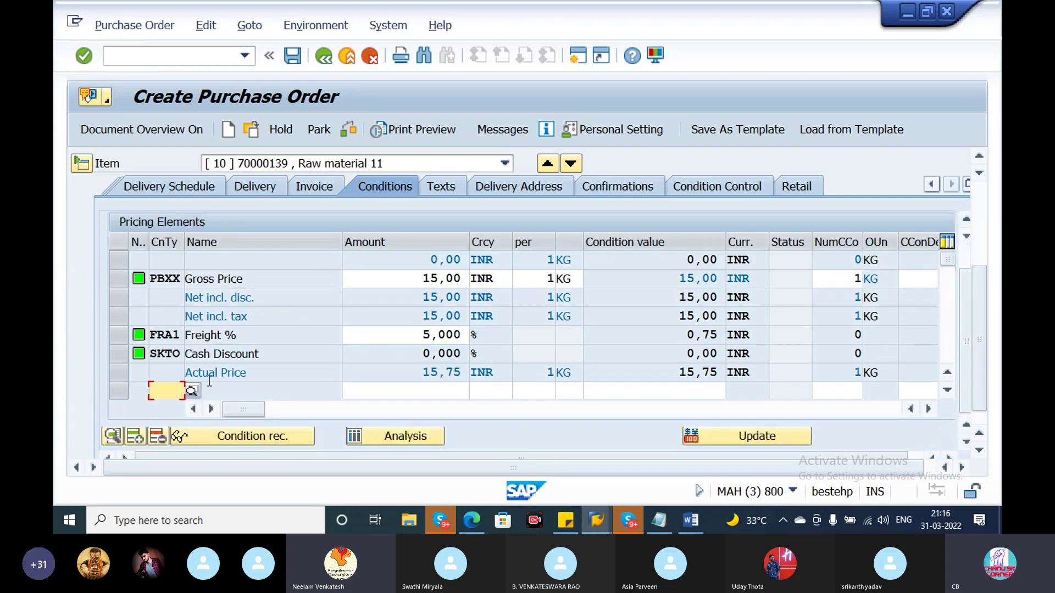
Add condition type RA00 (Discount % on Net) with 5 percent to the item's pricing elements.
click(192, 390)
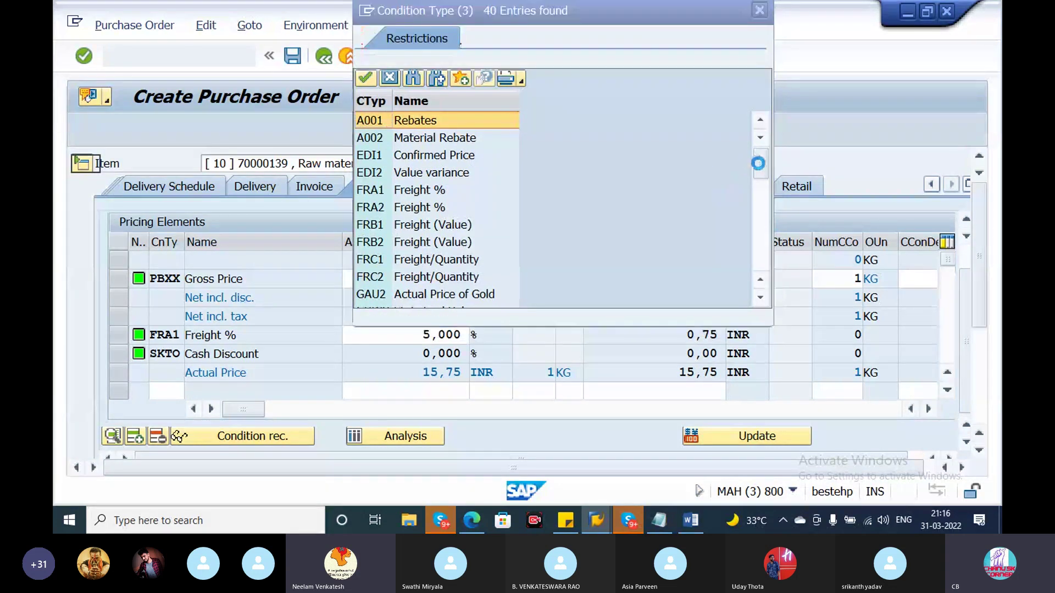
scroll(760, 181, down, 2)
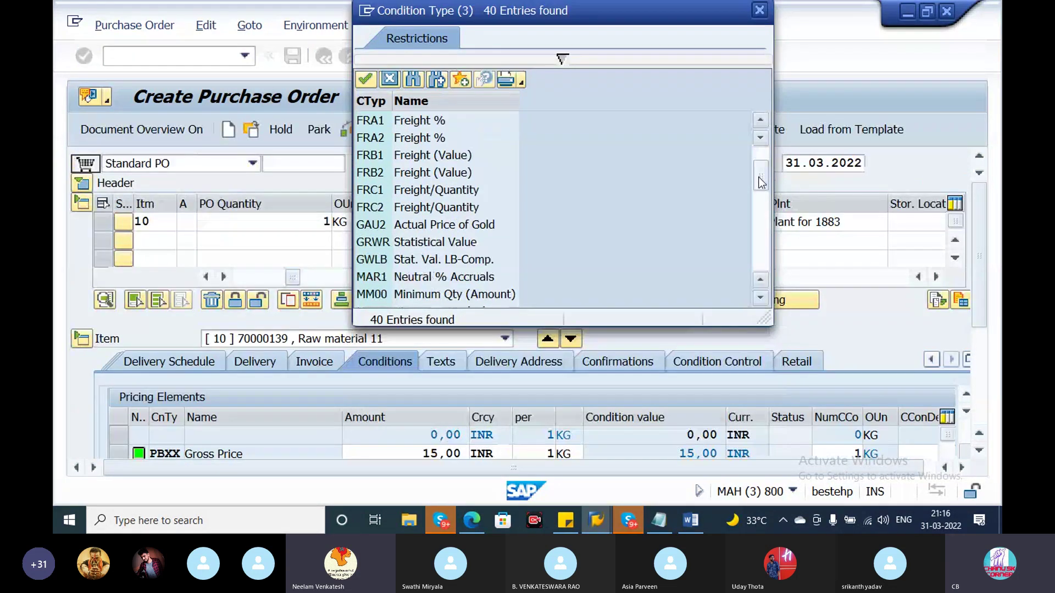
drag(761, 181, 761, 223)
scroll(763, 200, down, 1)
double_click(407, 125)
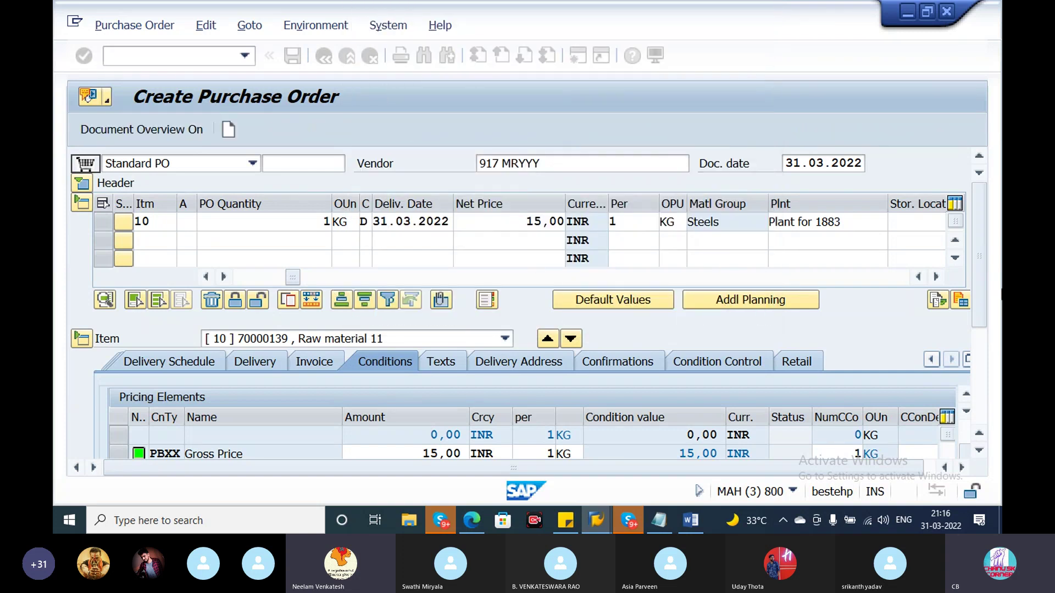
click(980, 344)
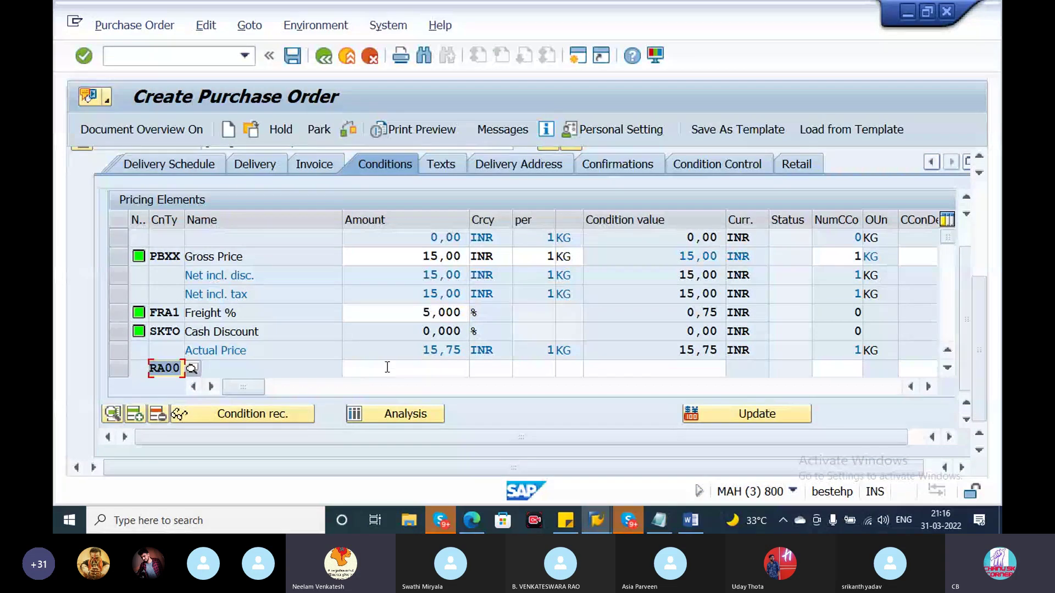
click(411, 374)
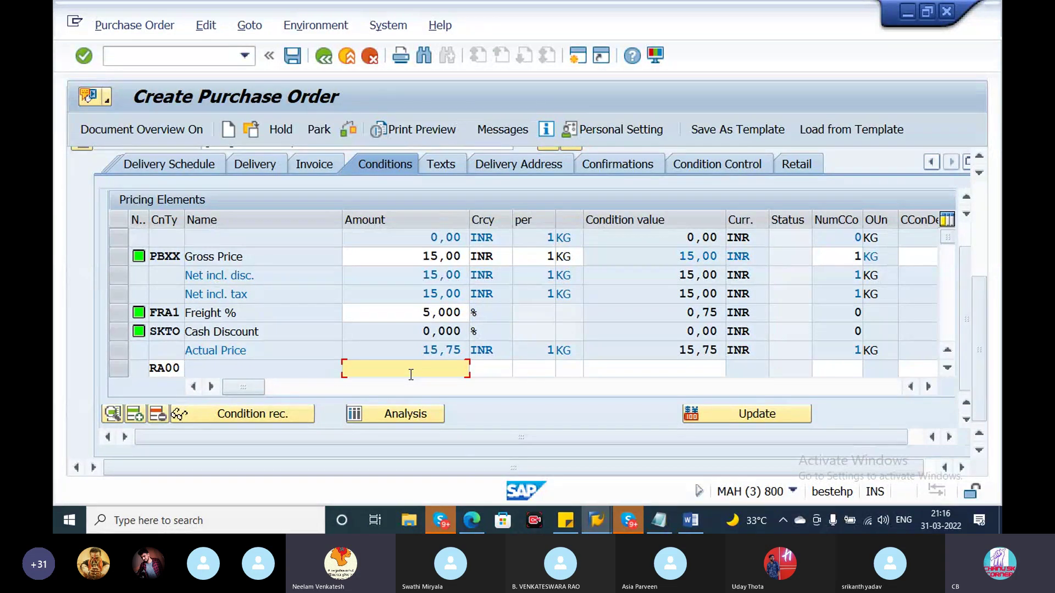
key(Return)
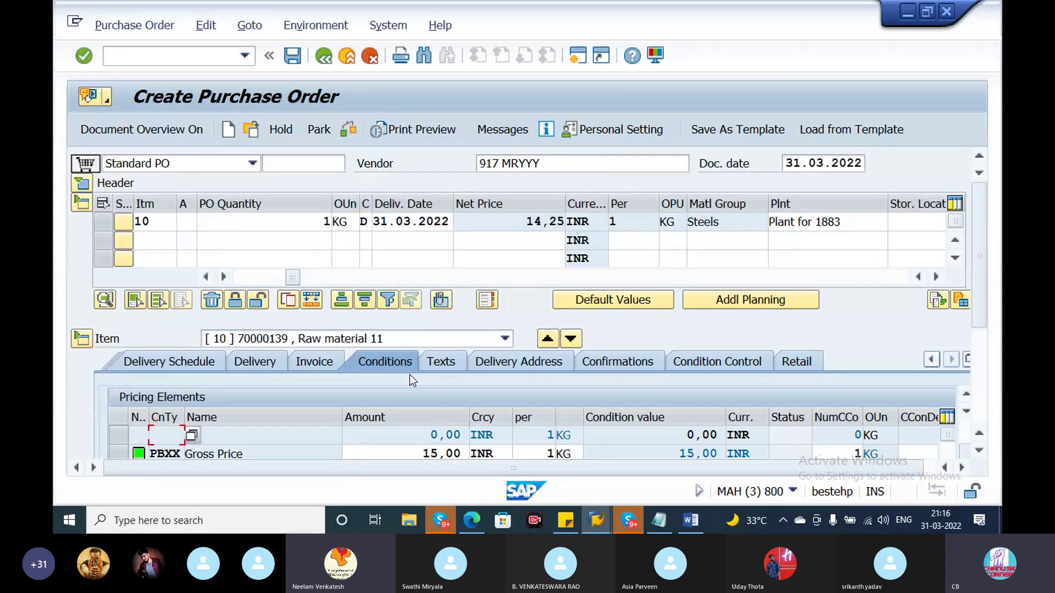
Check the item's discount, freight and actual price conditions against its net price in the item overview.
drag(976, 264, 976, 386)
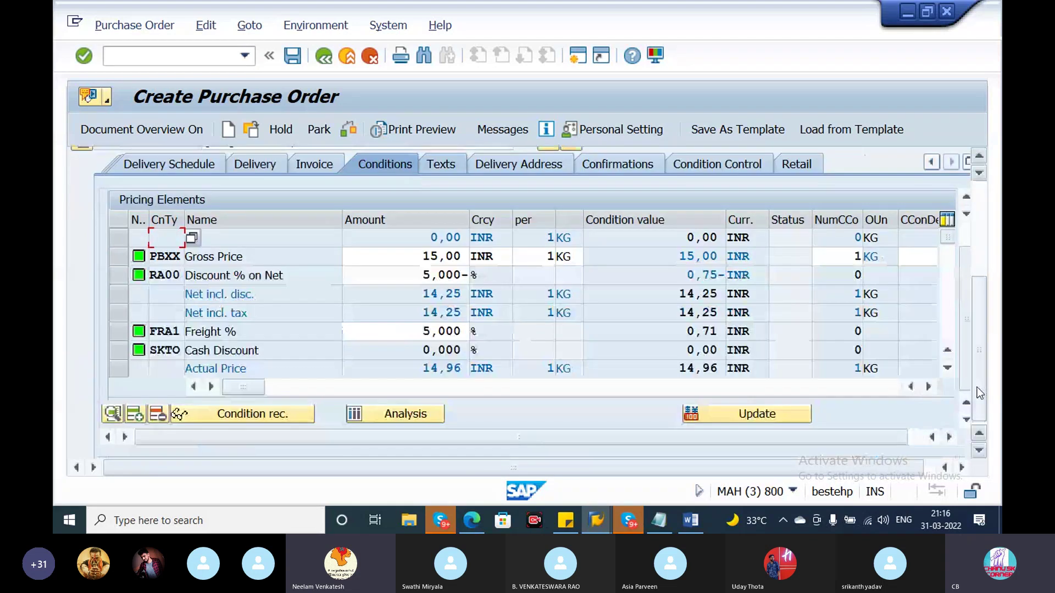
double_click(424, 369)
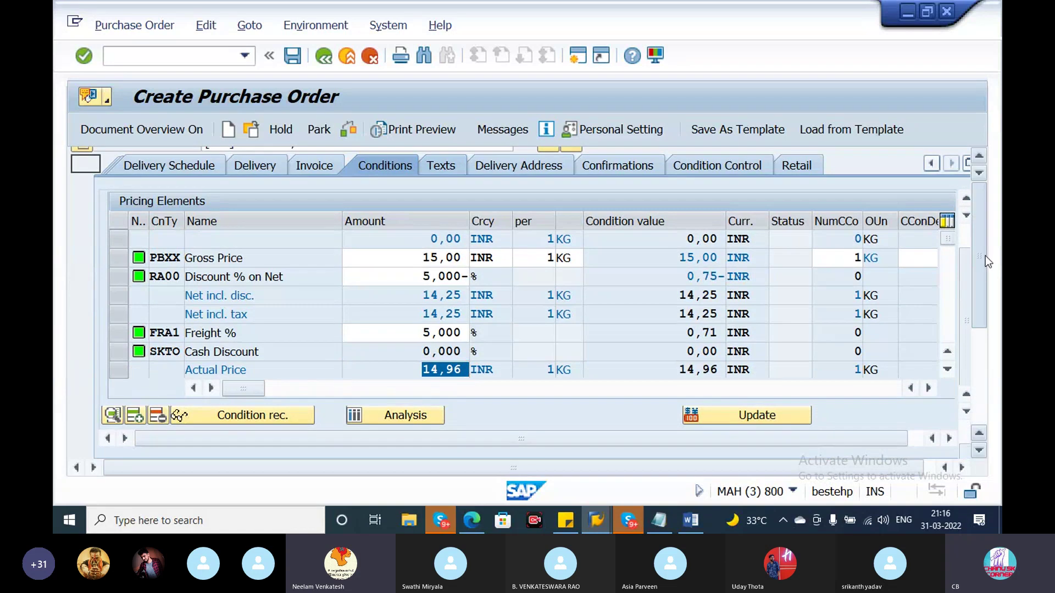
scroll(984, 255, up, 3)
double_click(514, 221)
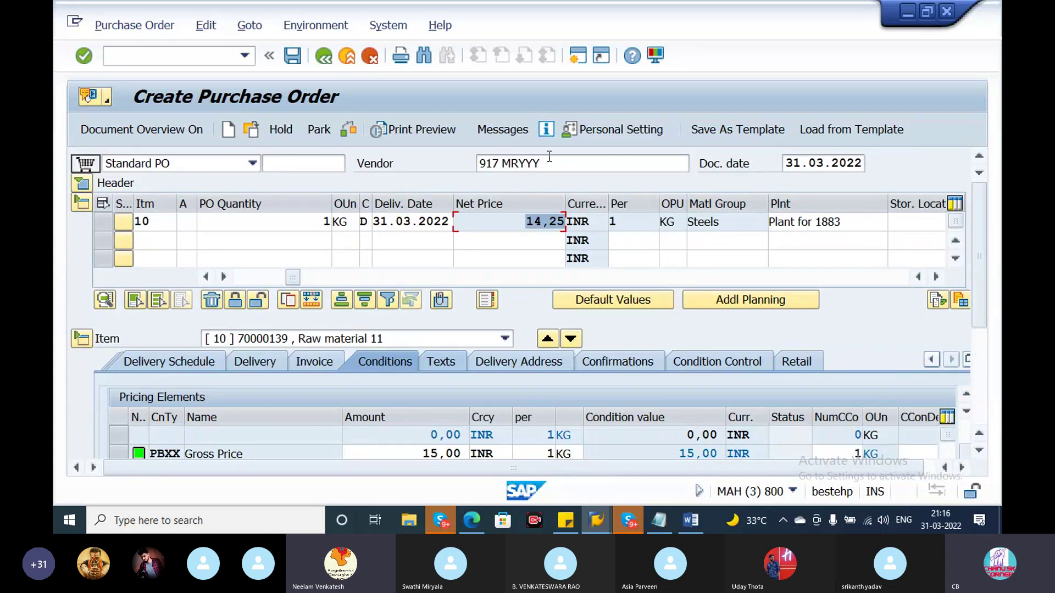
Save the purchase order and copy the creation message from its long text.
click(292, 56)
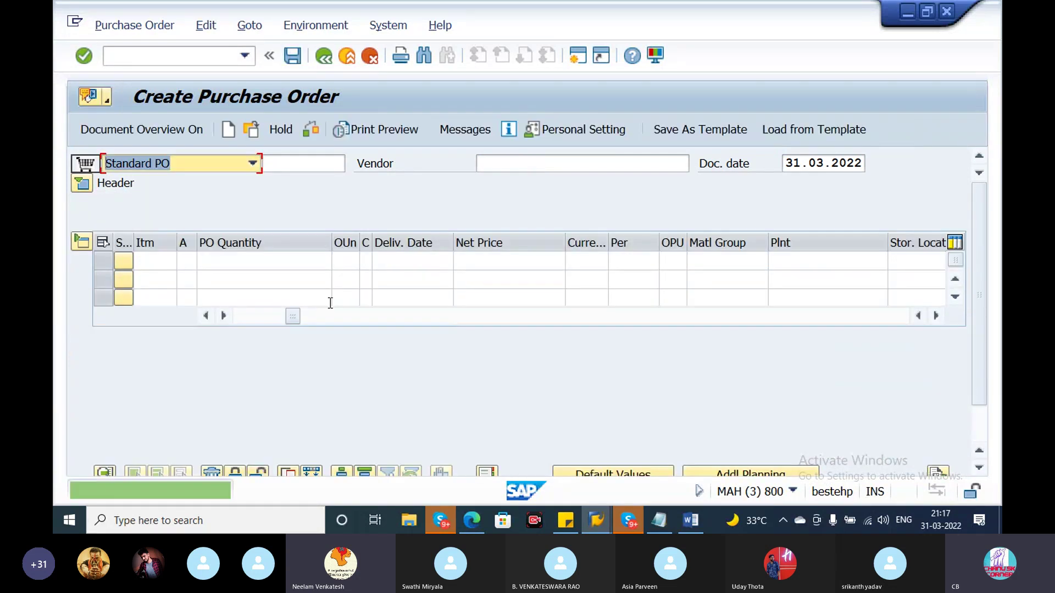
double_click(297, 490)
drag(409, 122, 72, 104)
key(ctrl+c)
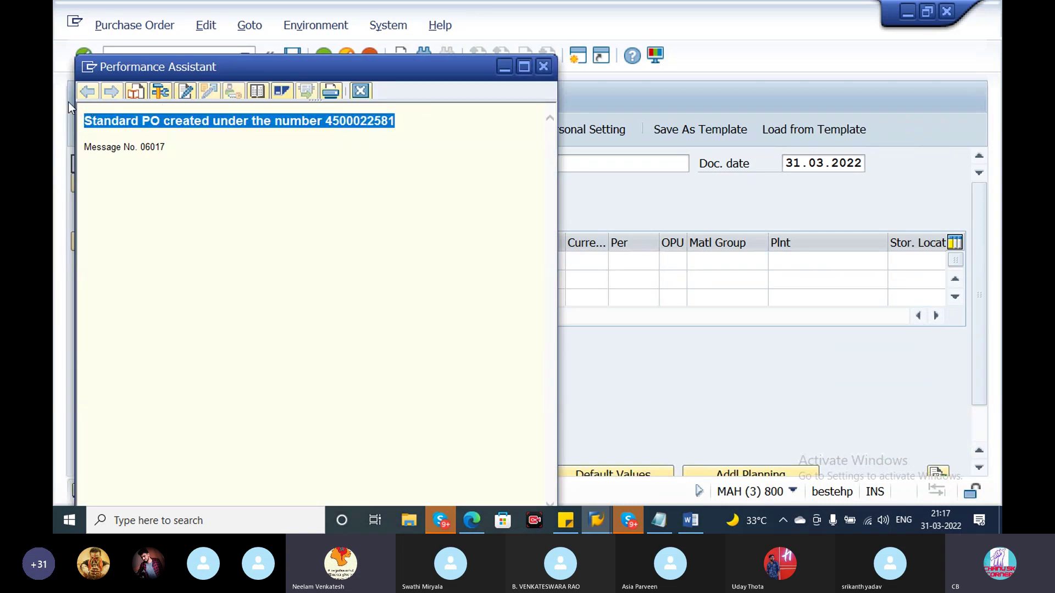
In Notepad, add a separator line and an underlined "Case 4" heading below the CASE 3 notes, with the copied purchase order message under it.
click(651, 520)
scroll(615, 369, down, 2)
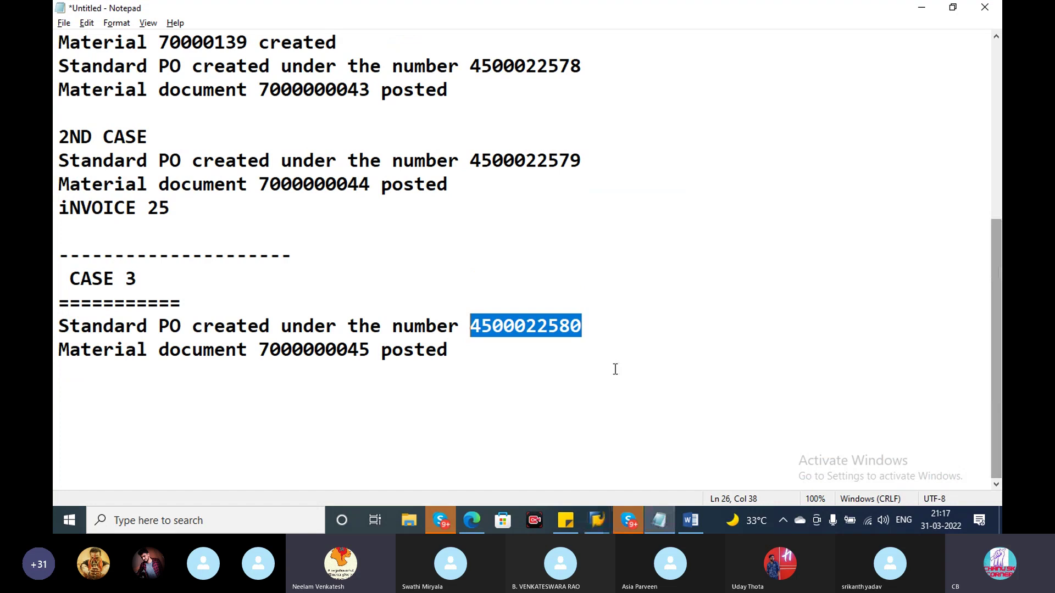
click(569, 375)
text(=)
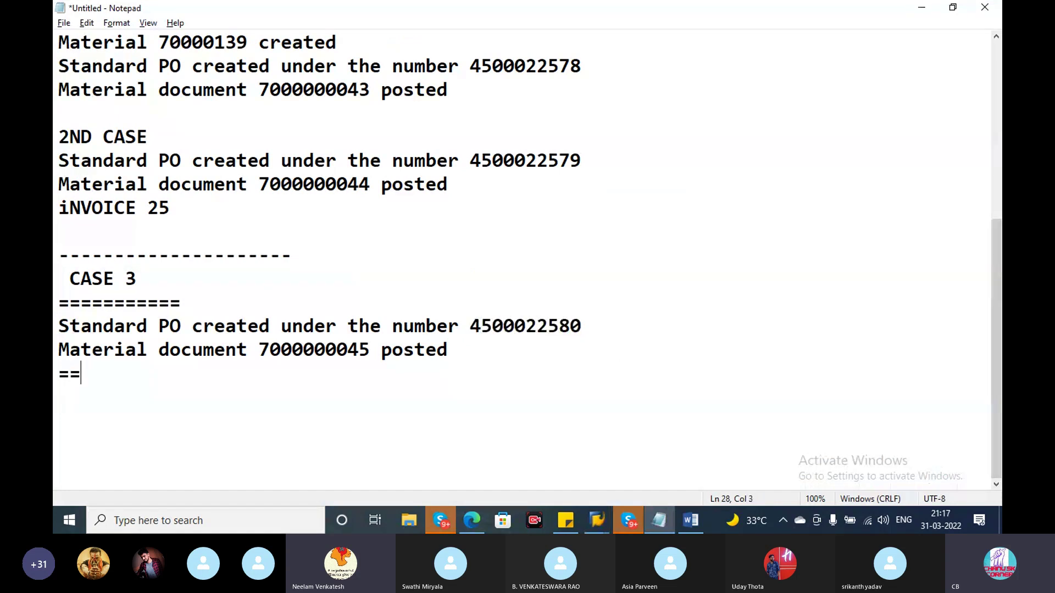
text(====================)
key(Return)
text(c)
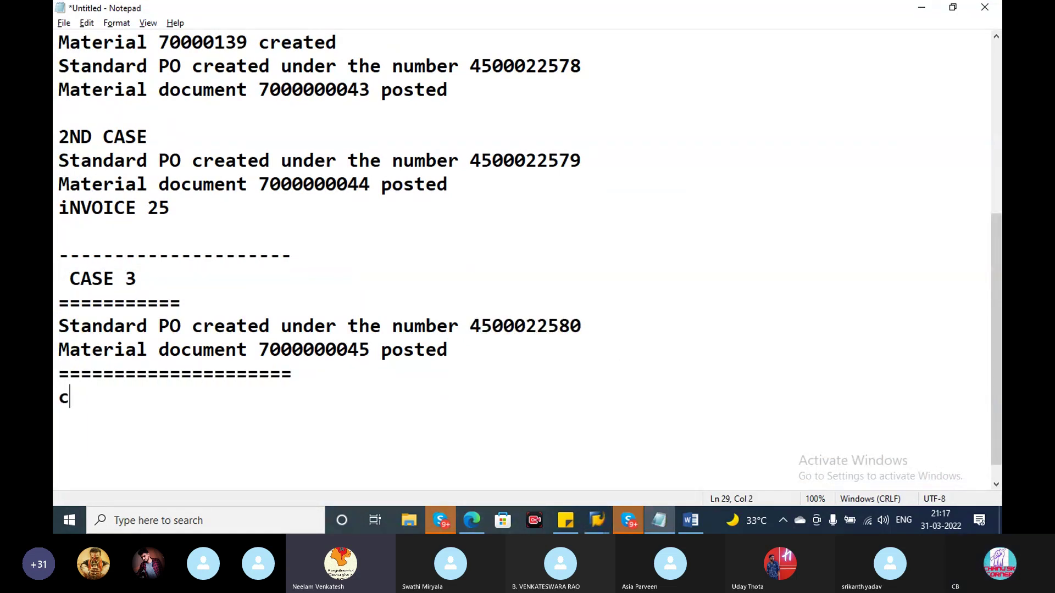
text(A)
key(BackSpace)
text(Case 4)
key(Return)
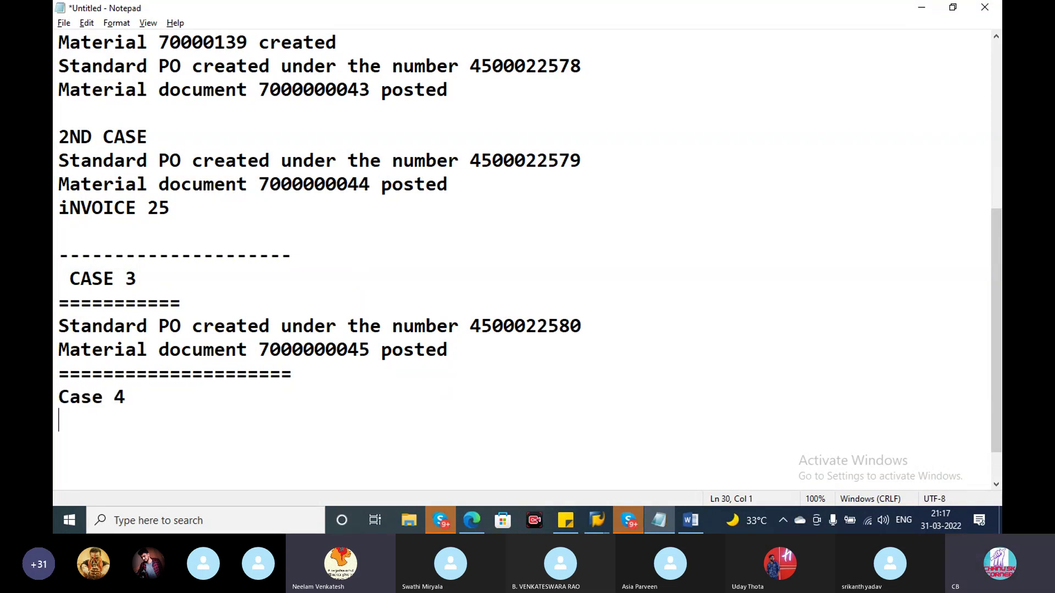
text(=========)
key(Return)
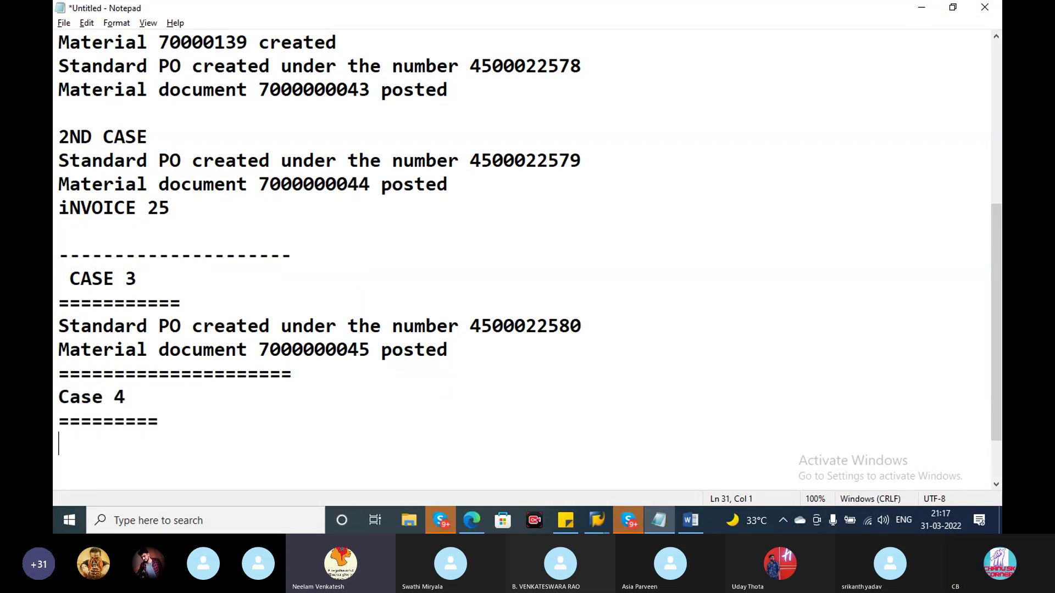
key(ctrl+v)
key(alt+Tab)
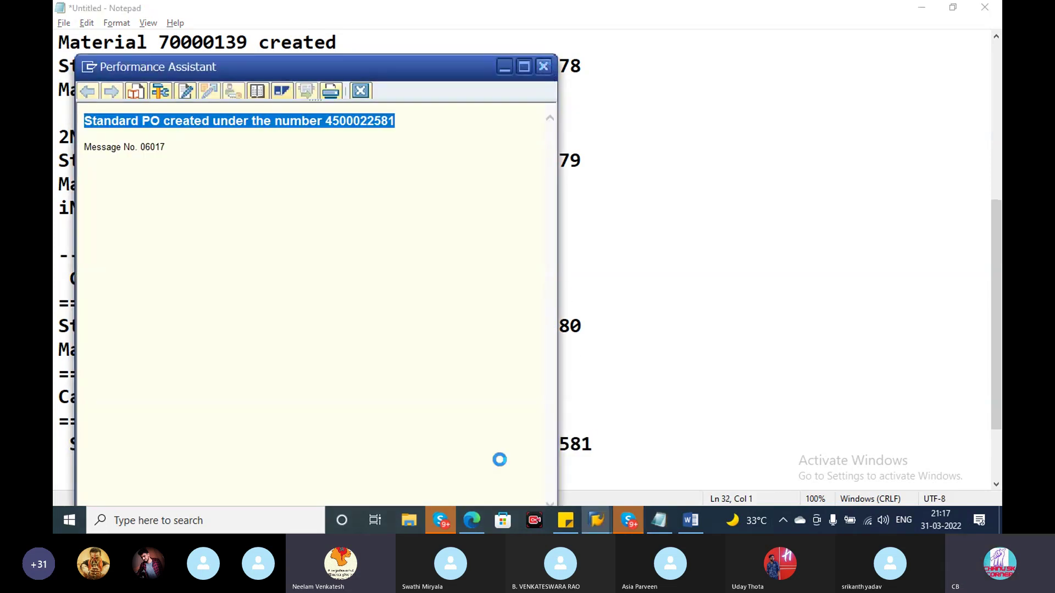
Return to the SAP Create Purchase Order session and start the goods receipt for purchase order transaction there.
click(593, 521)
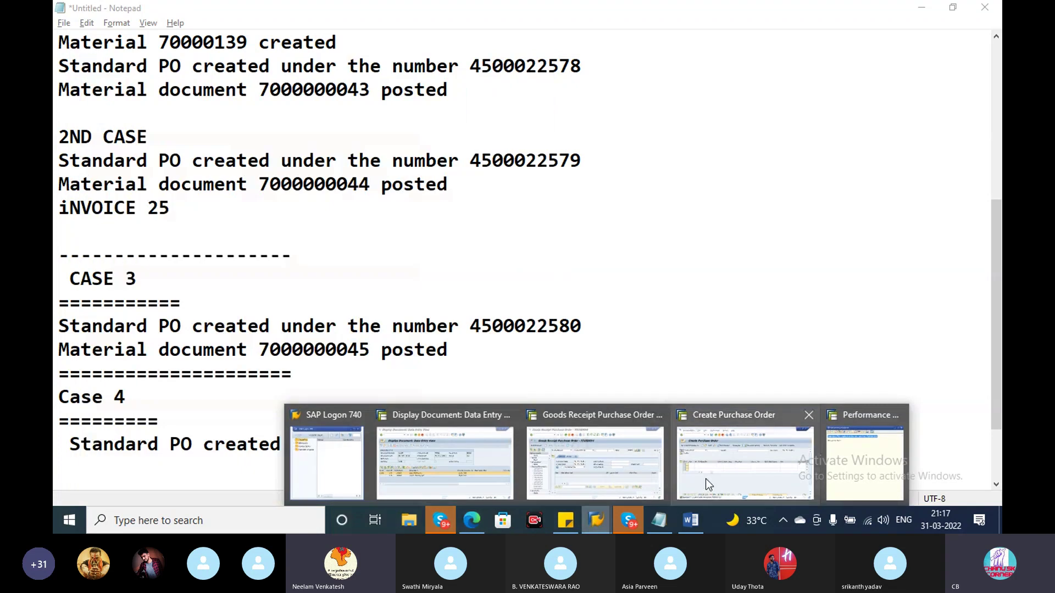
key(alt+Tab)
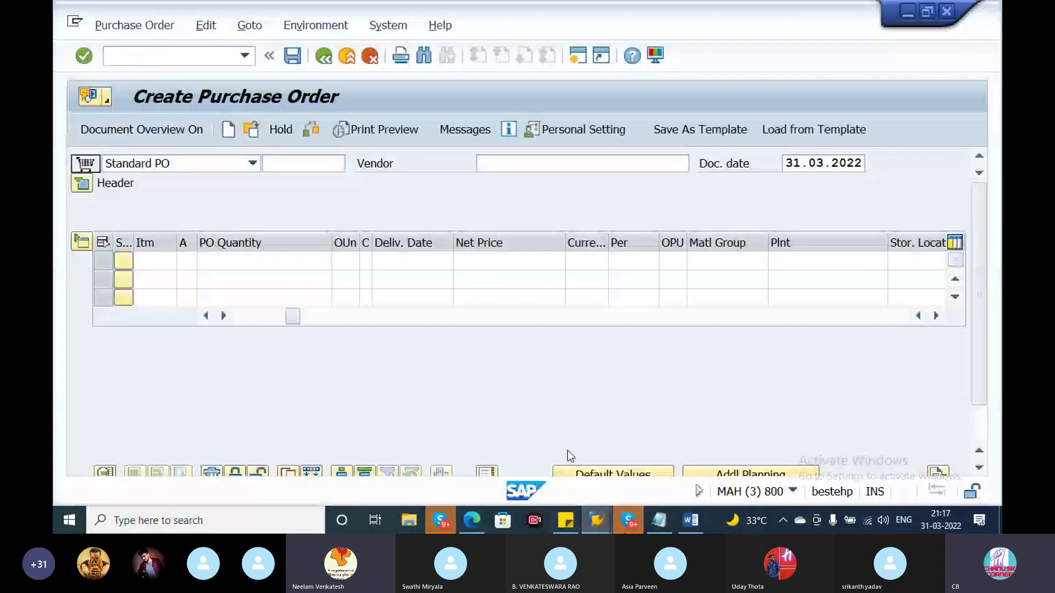
click(180, 59)
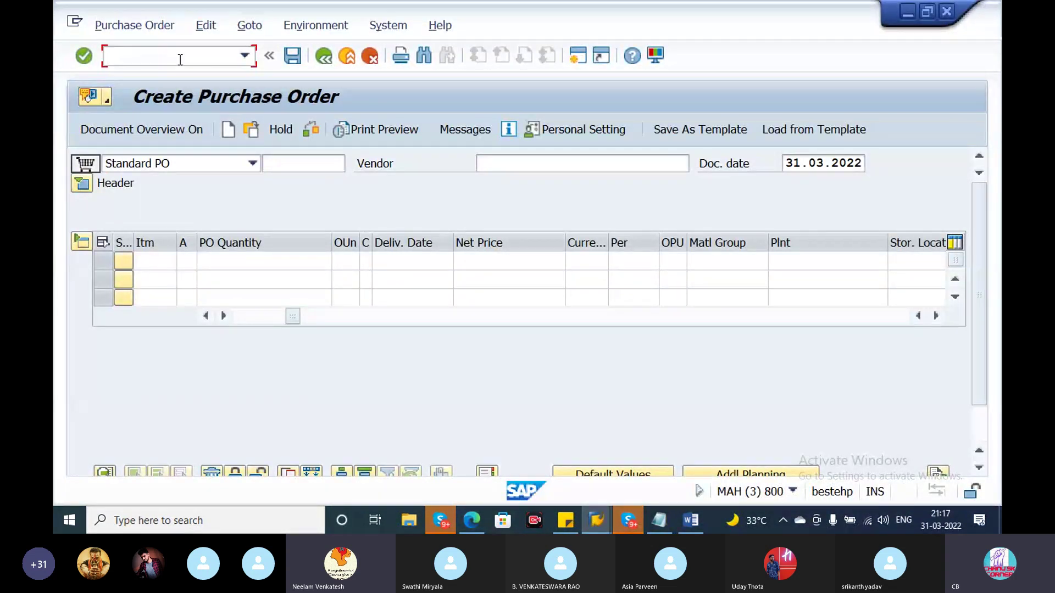
key(Return)
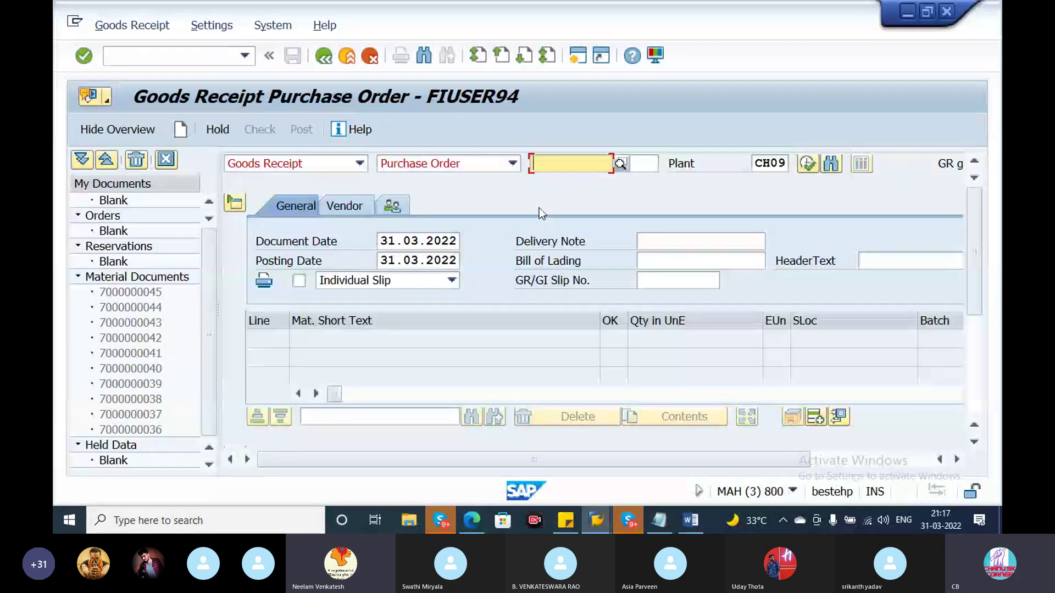
Copy the Case 4 purchase order number from the Notepad notes and load that order into the goods receipt.
click(660, 521)
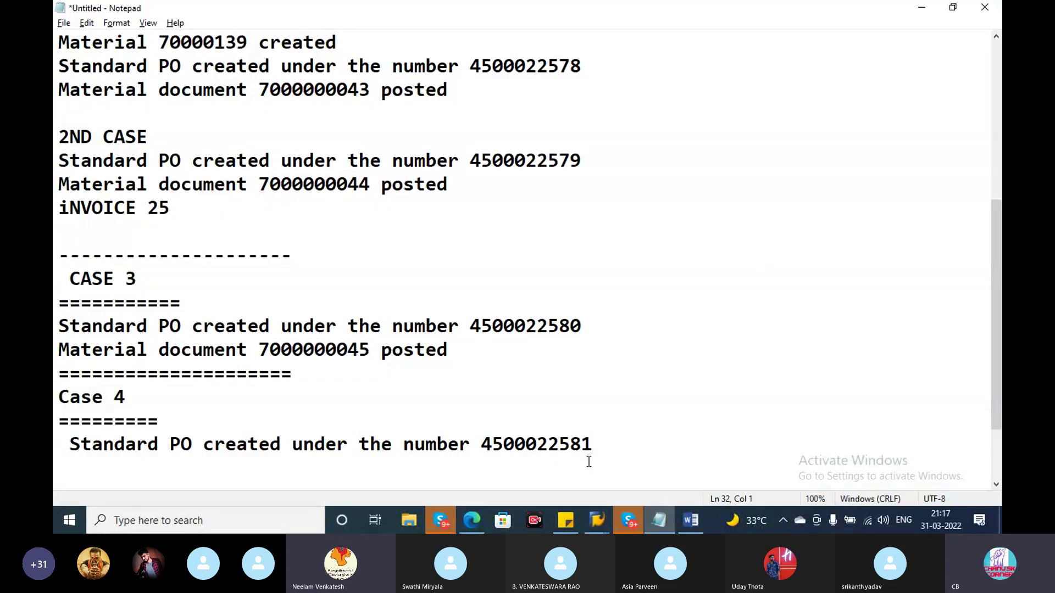
drag(599, 444, 483, 441)
key(ctrl+c)
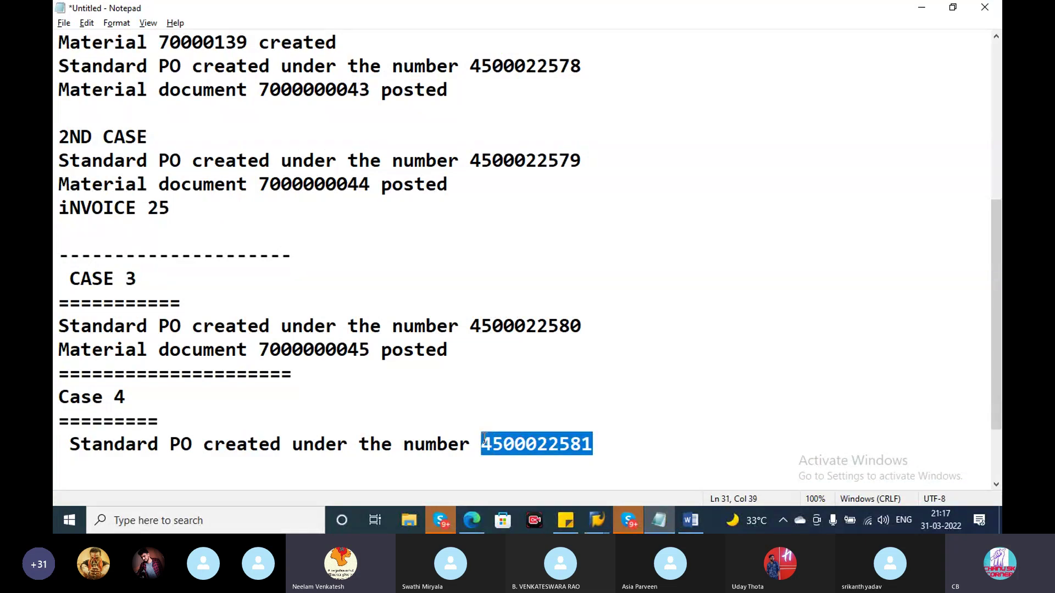
key(alt+Tab)
click(551, 162)
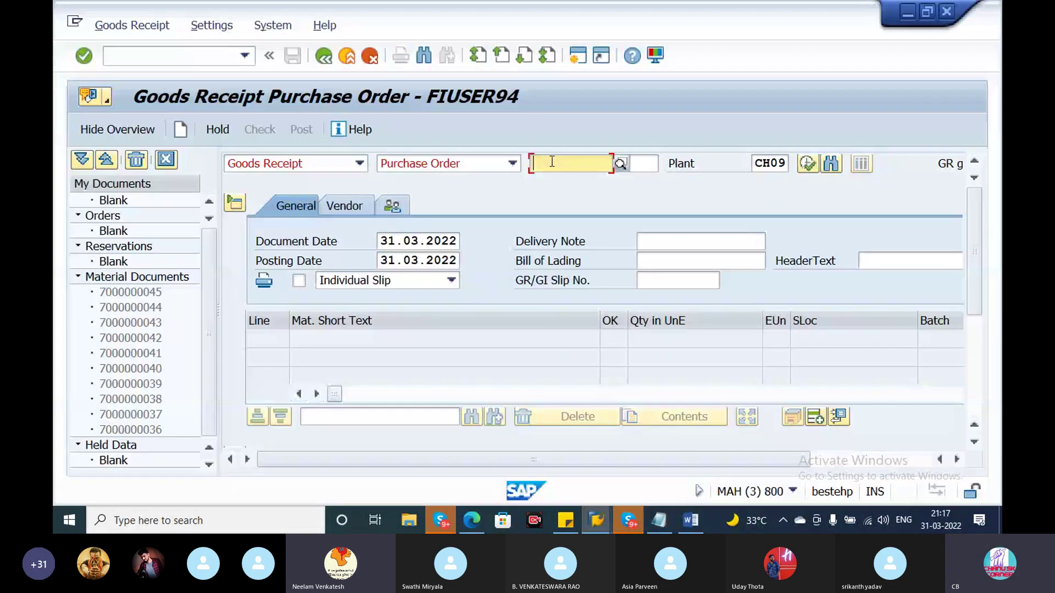
key(ctrl+v)
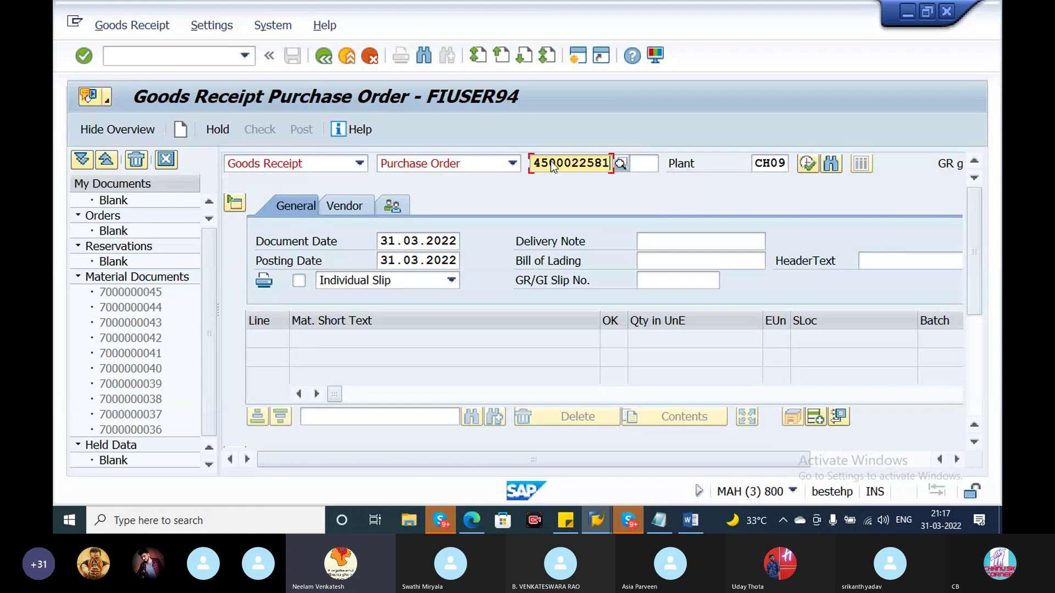
key(Return)
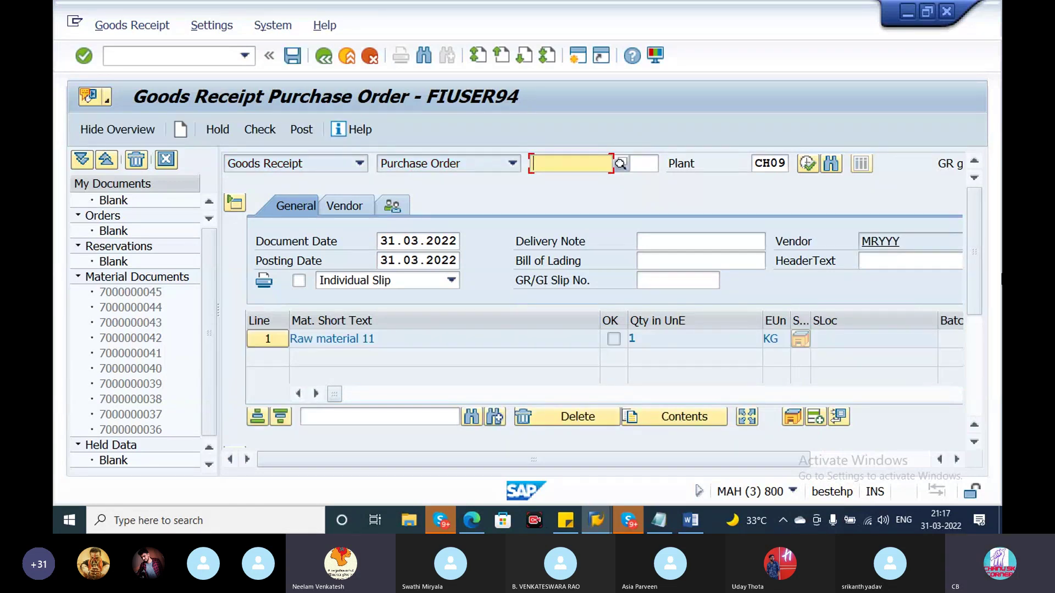
Post the goods receipt for Raw material 11 with storage location CHS and the item marked OK.
drag(971, 269, 964, 392)
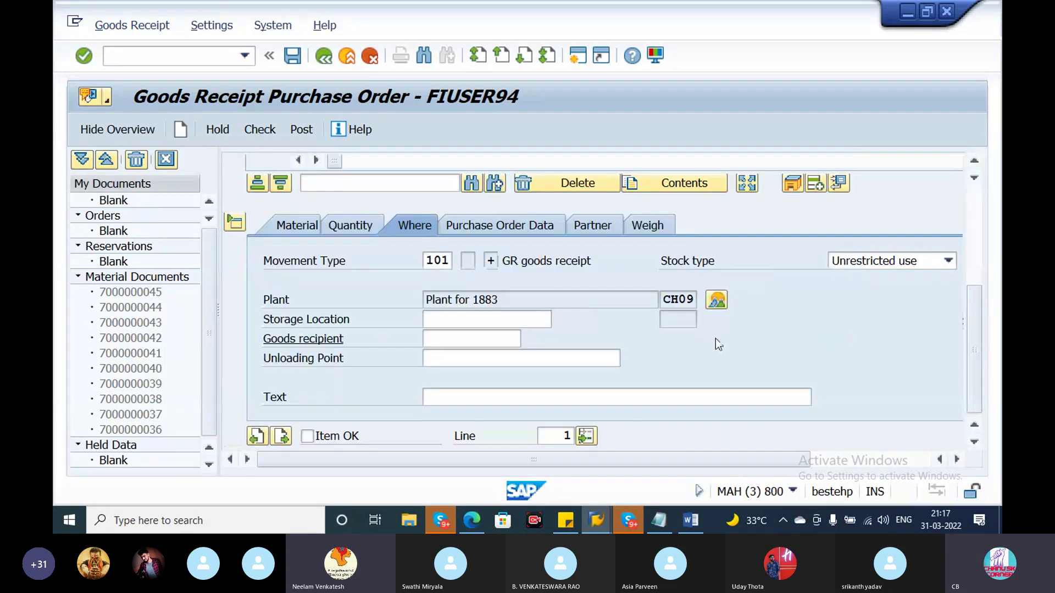
click(470, 319)
click(459, 334)
click(311, 438)
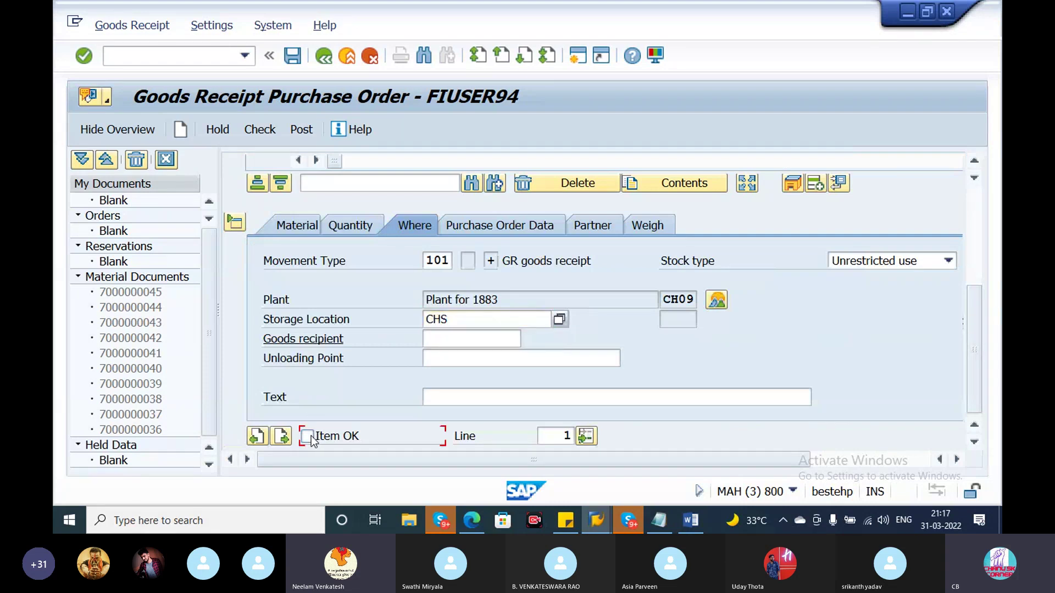
click(302, 129)
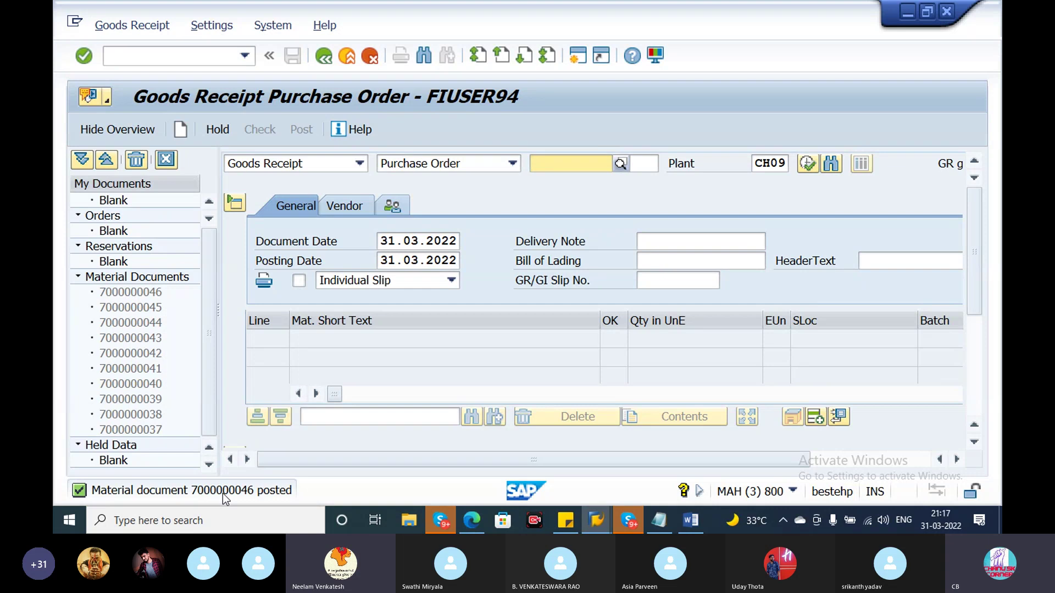
Copy the material document posting message into Notepad on a new line below the Case 4 purchase order.
click(224, 489)
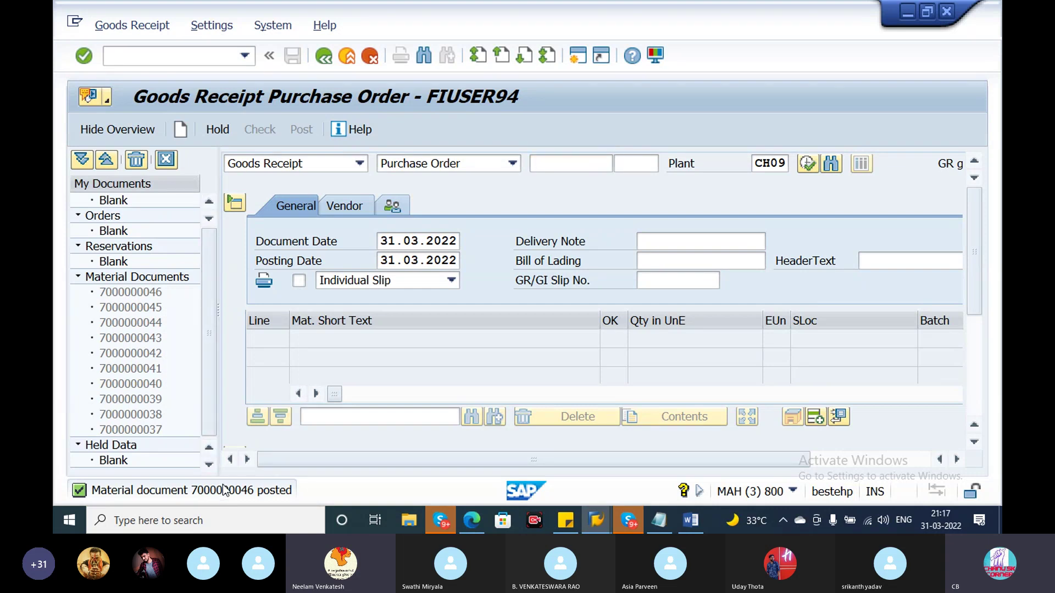
double_click(224, 489)
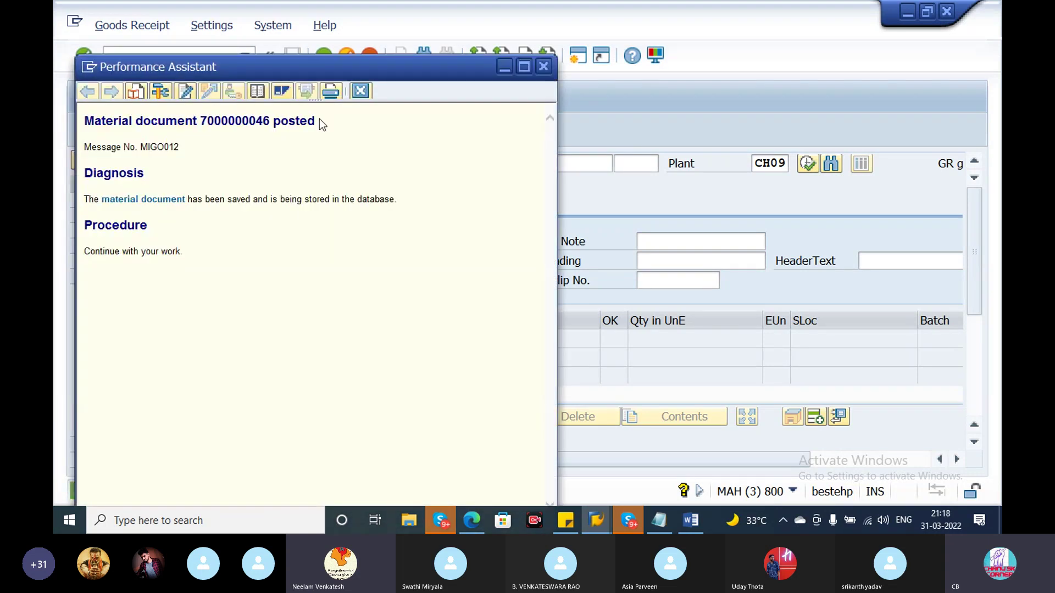
drag(320, 119, 55, 121)
key(ctrl+c)
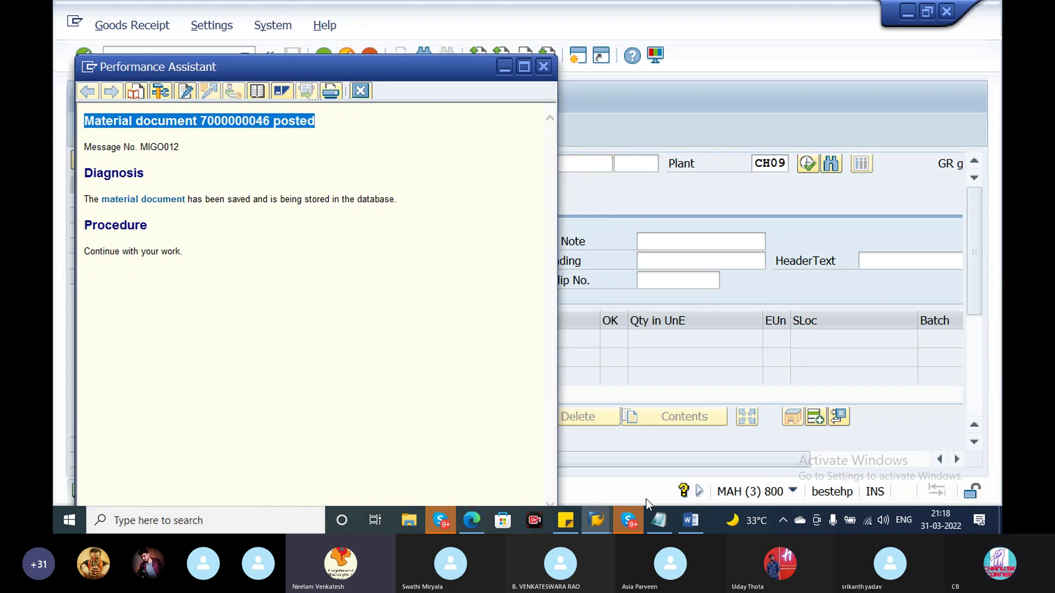
click(658, 520)
click(606, 443)
key(Return)
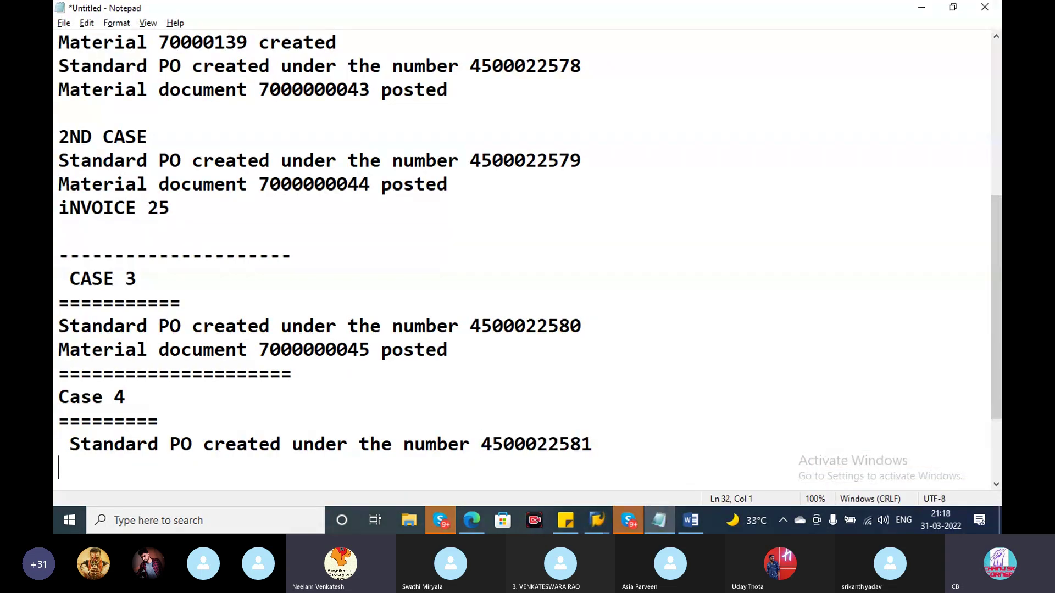
key(ctrl+v)
key(alt+Tab)
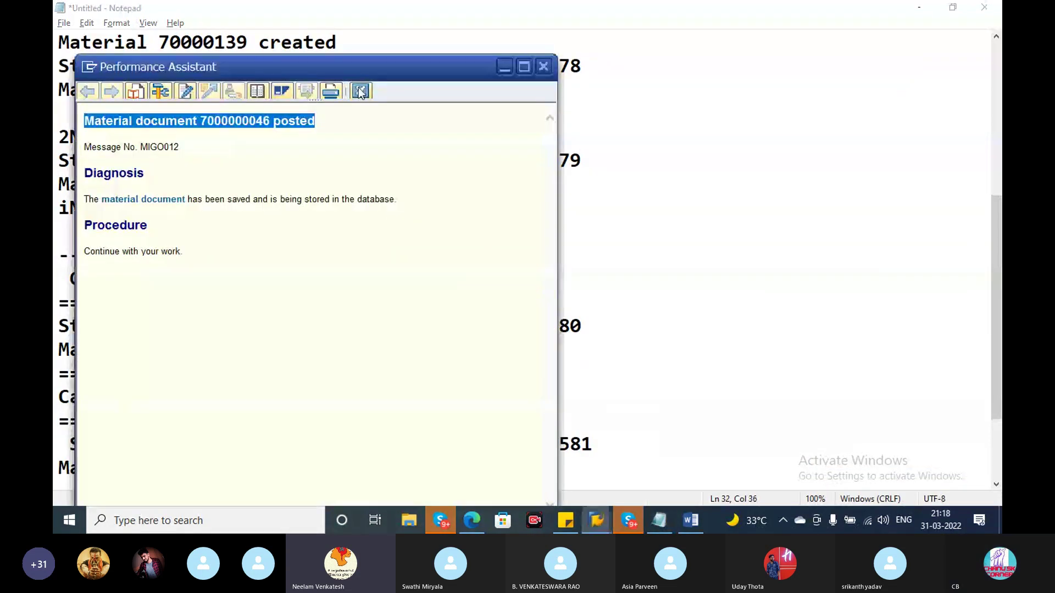
click(360, 90)
Switch to a SAP goods receipt session and start transaction /nmb03 to display a material document.
mouse_move(595, 523)
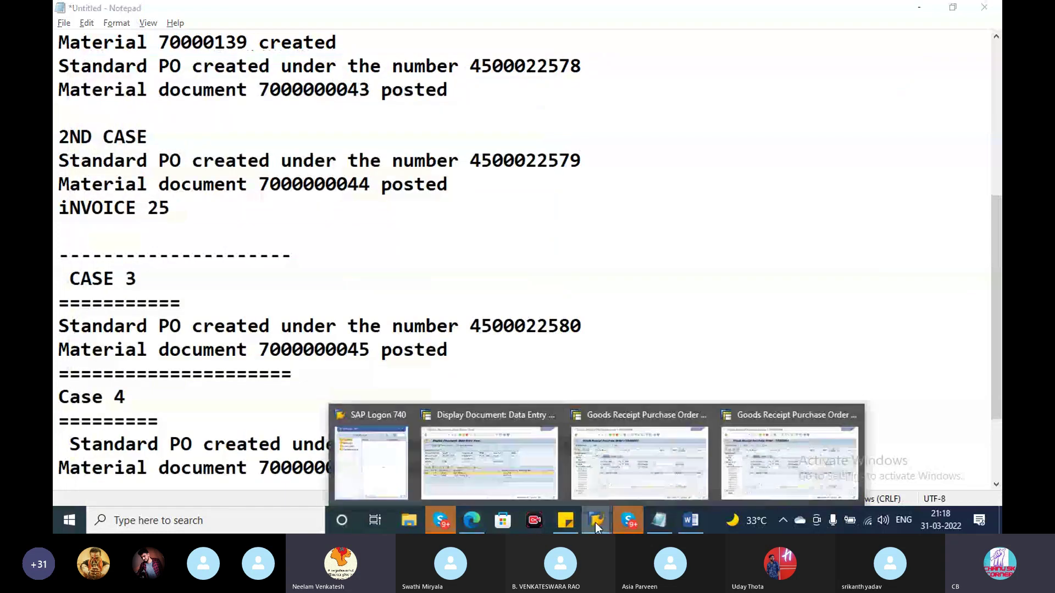
click(641, 448)
text(/nm)
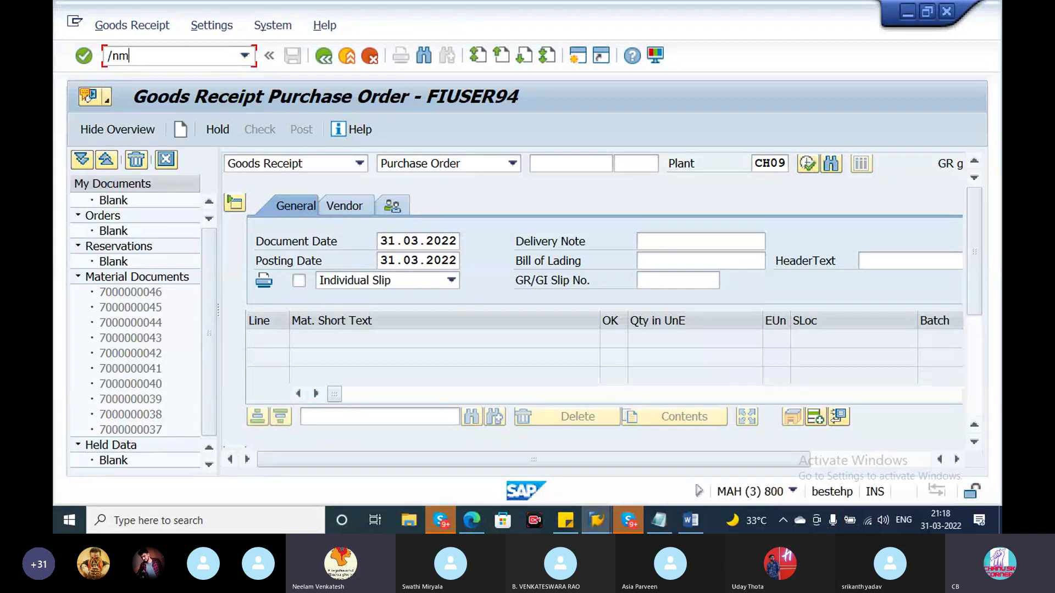
text(ig)
key(BackSpace)
key(BackSpace)
text(b03)
key(Return)
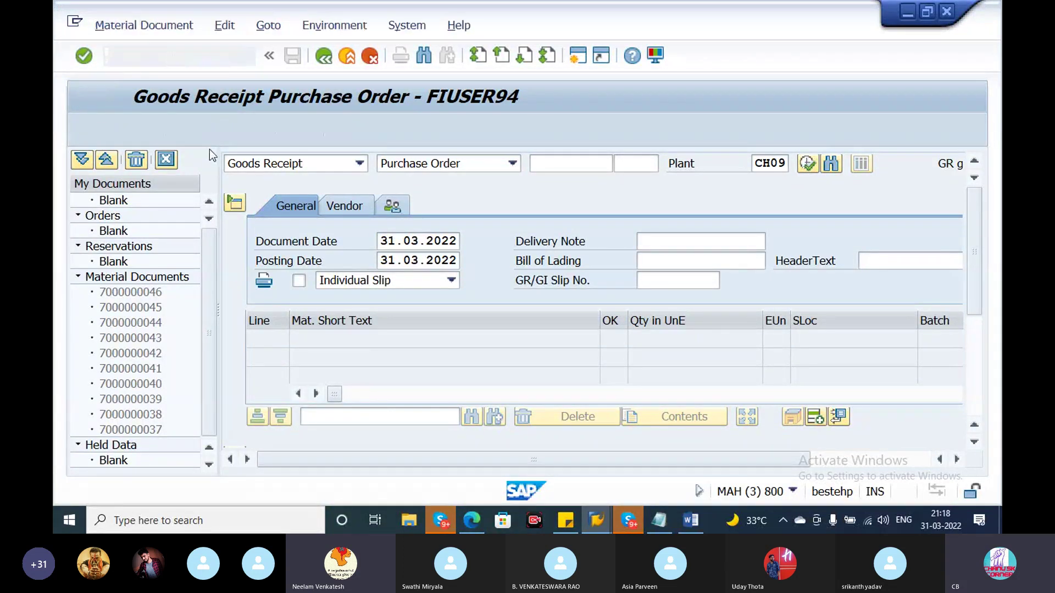
Display the Case 4 material document and open its accounting document.
click(277, 202)
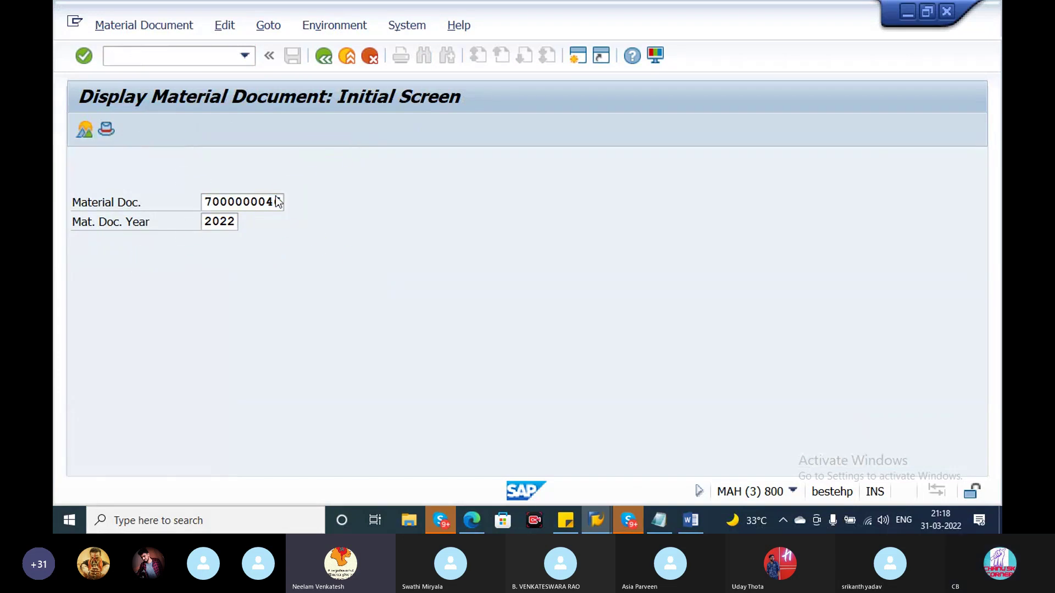
key(Return)
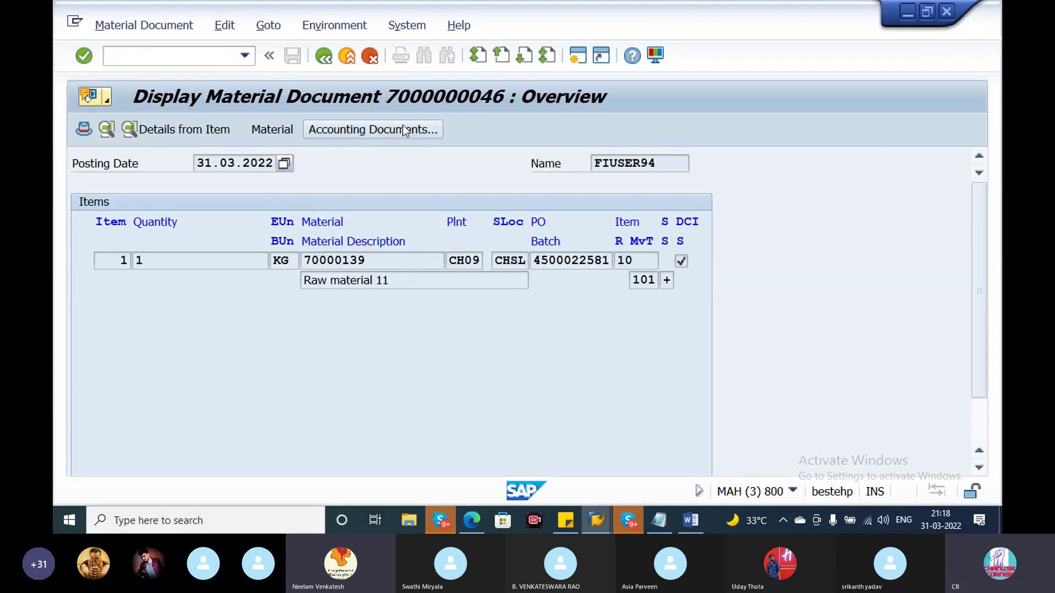
click(404, 129)
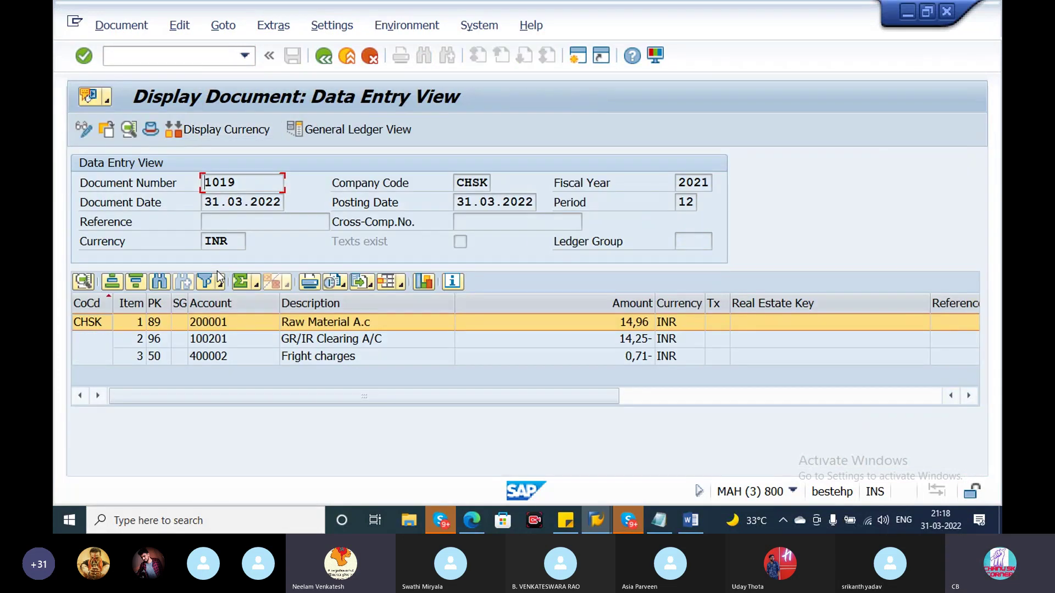
Compare the raw material, GR/IR clearing and freight charges line items of the goods receipt's accounting document.
click(341, 367)
click(340, 355)
click(338, 341)
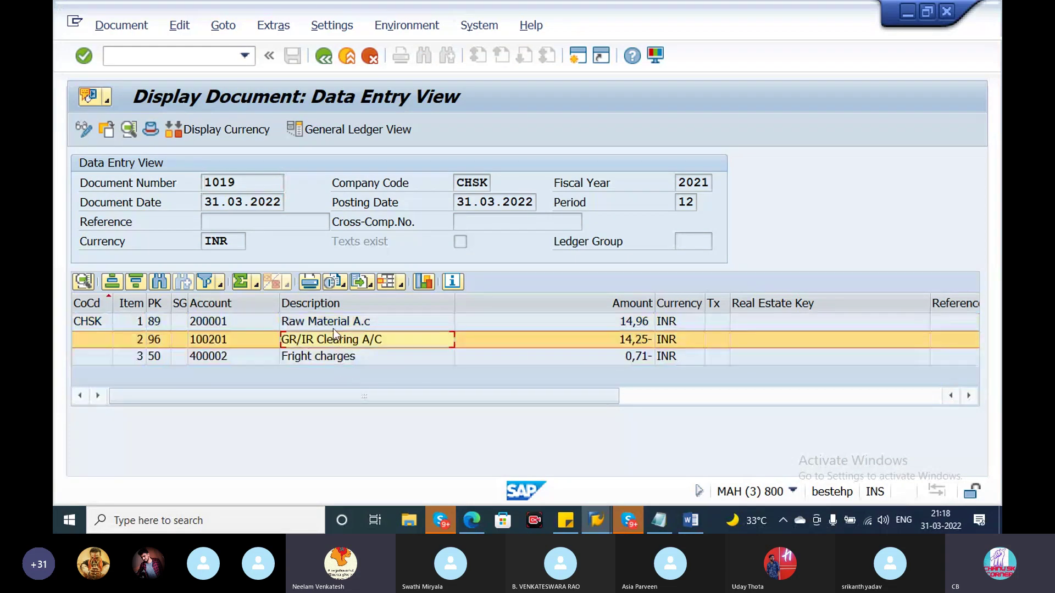
click(332, 323)
click(344, 342)
key(Down)
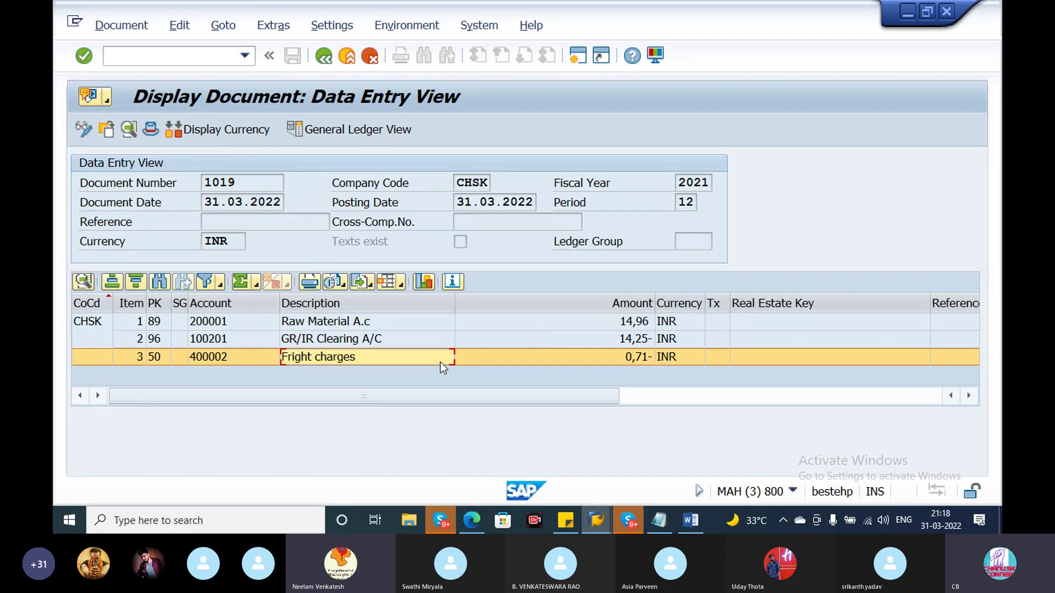
click(353, 328)
click(338, 336)
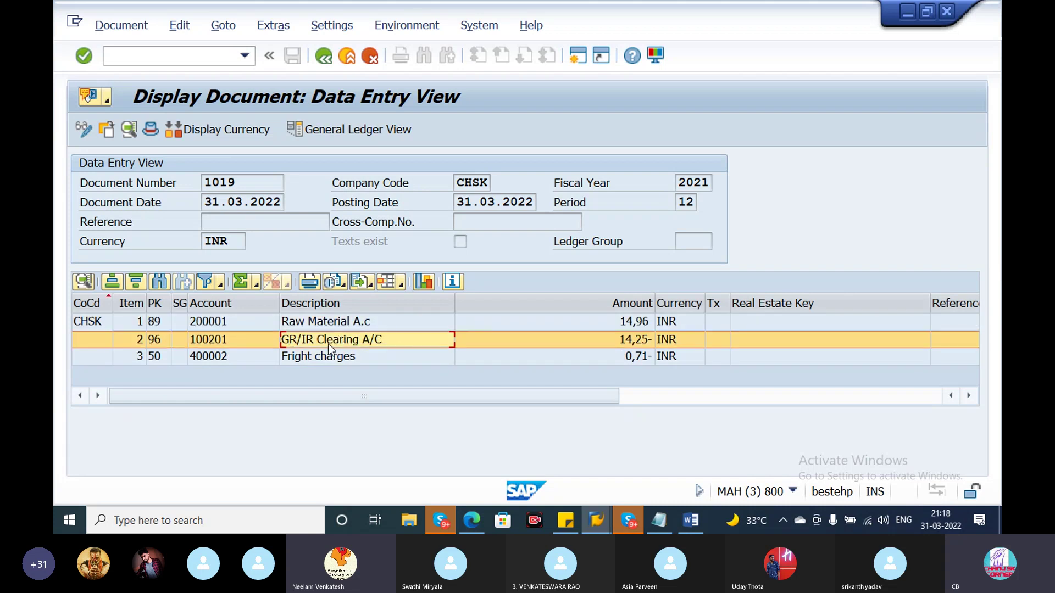
click(339, 357)
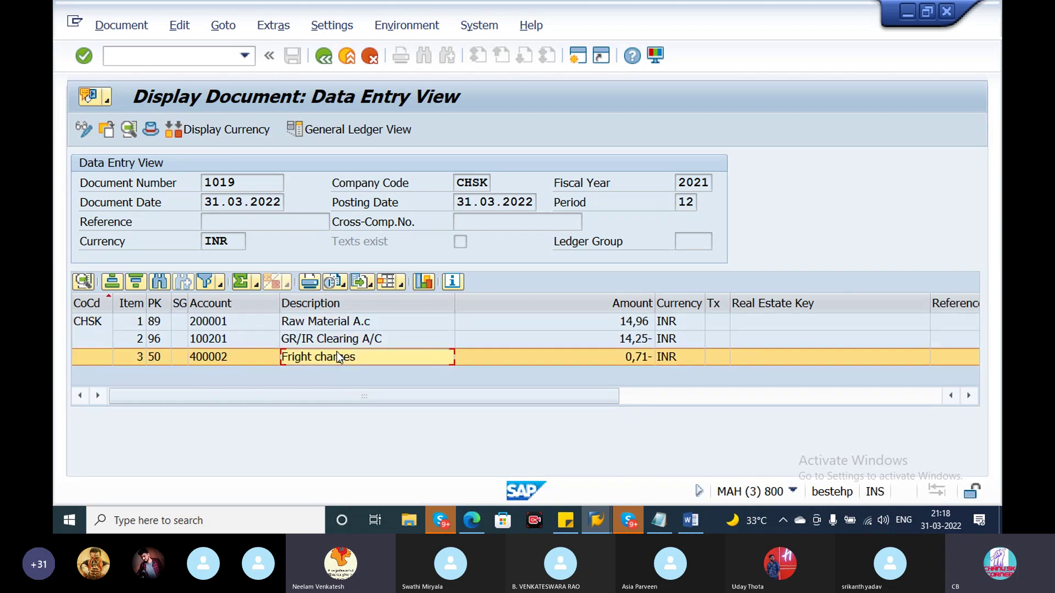
Leave the accounting document, start transaction /nme23n for the Case 4 purchase order and open the pricing conditions of item 10.
click(323, 55)
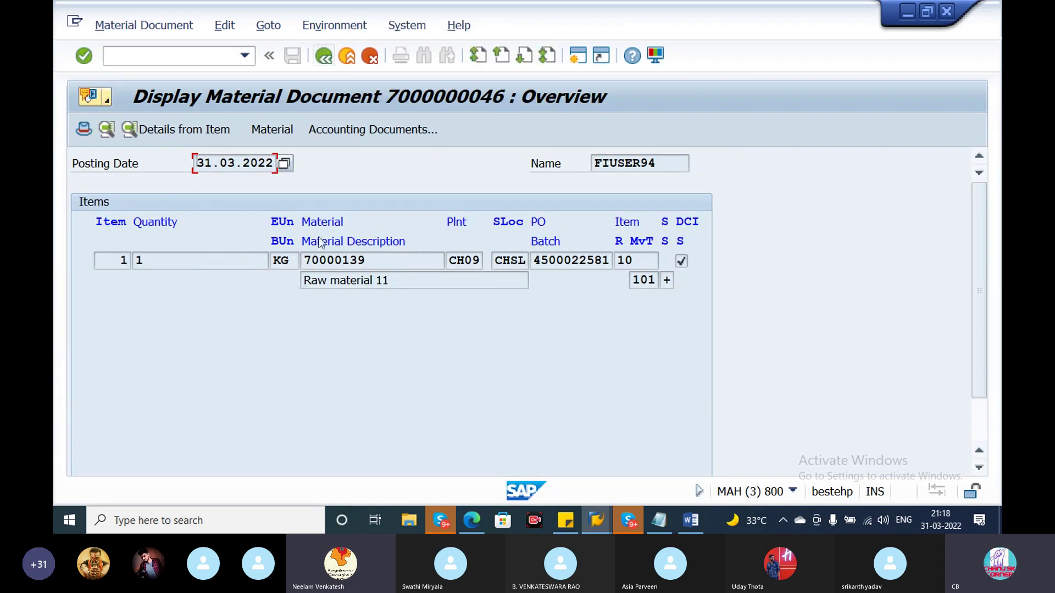
click(322, 57)
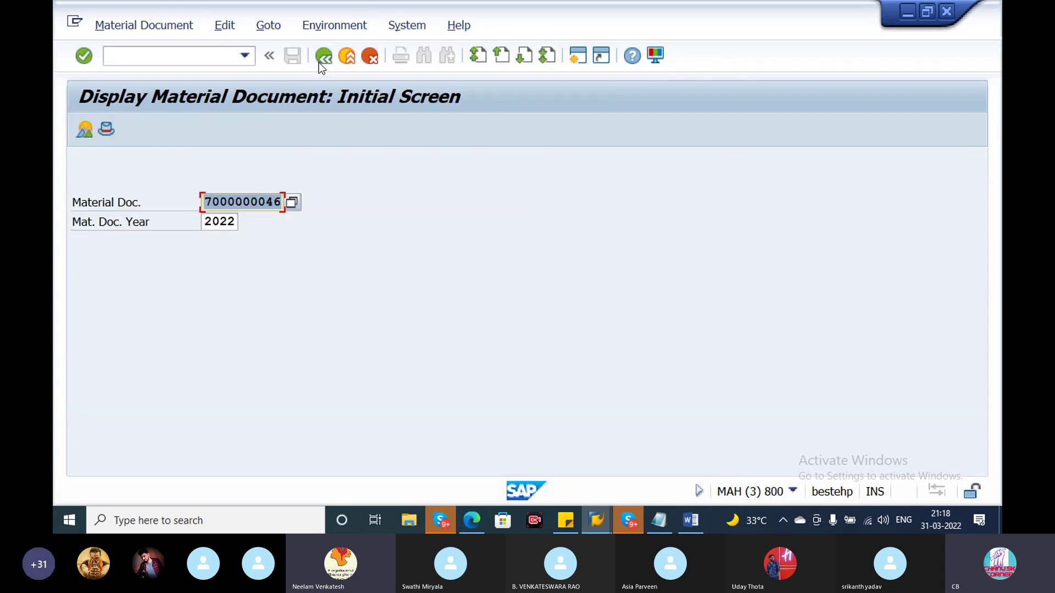
click(180, 55)
text(/nm)
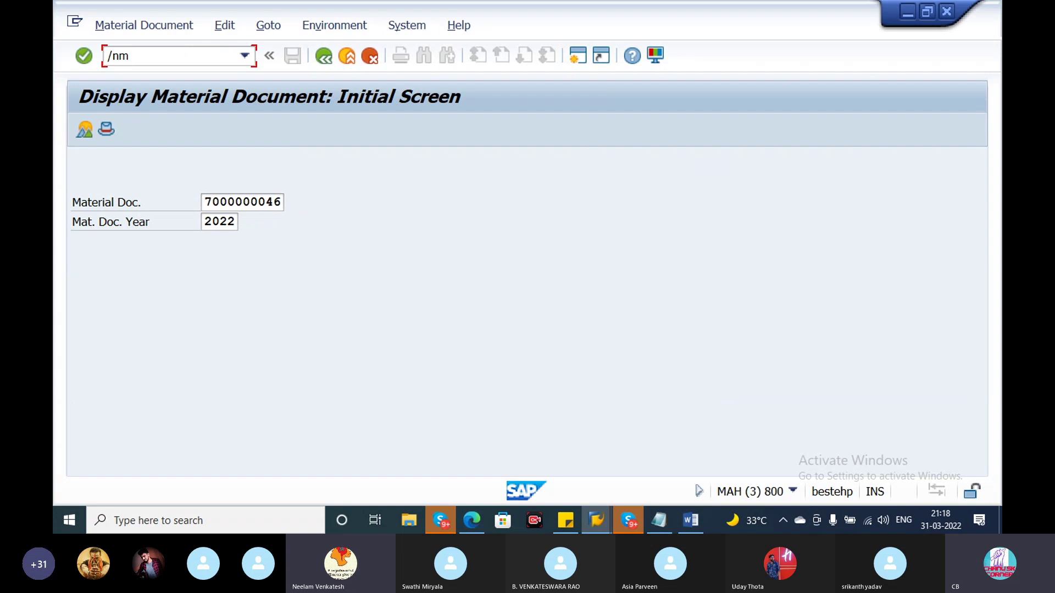
text(e23n)
key(Return)
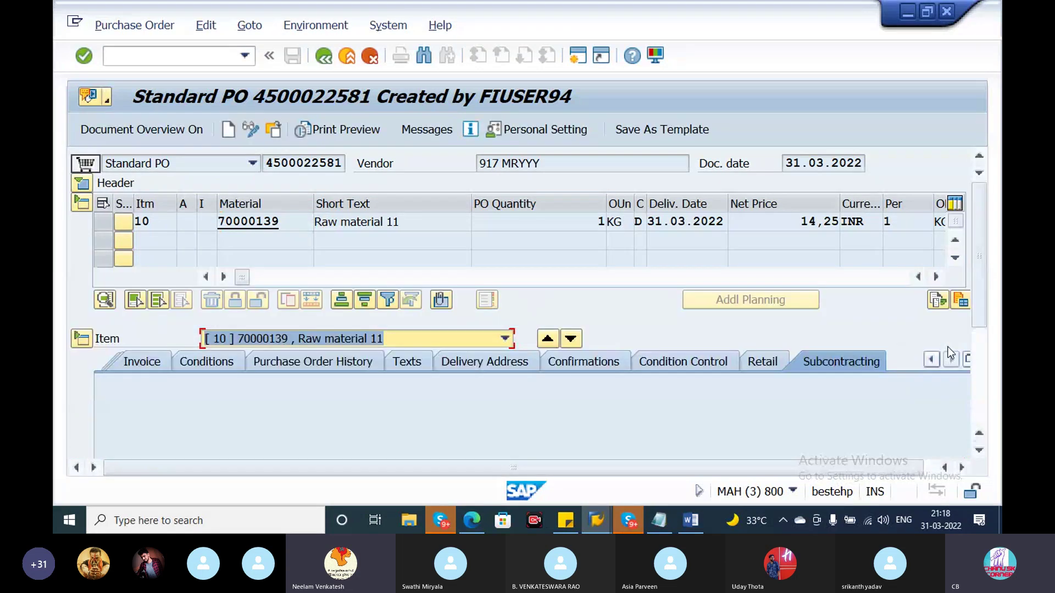
scroll(950, 354, down, 3)
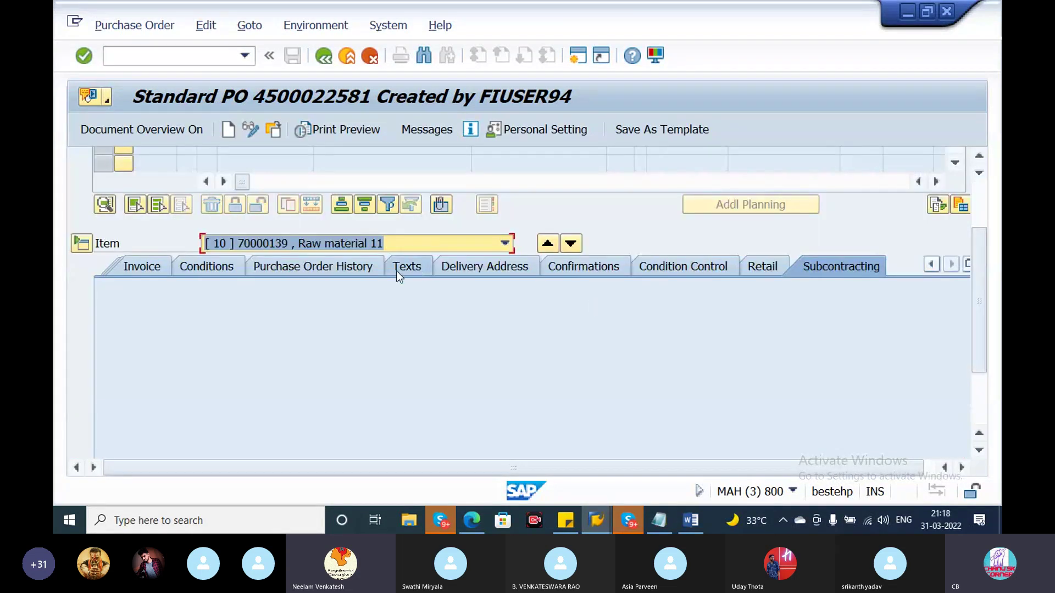
click(222, 271)
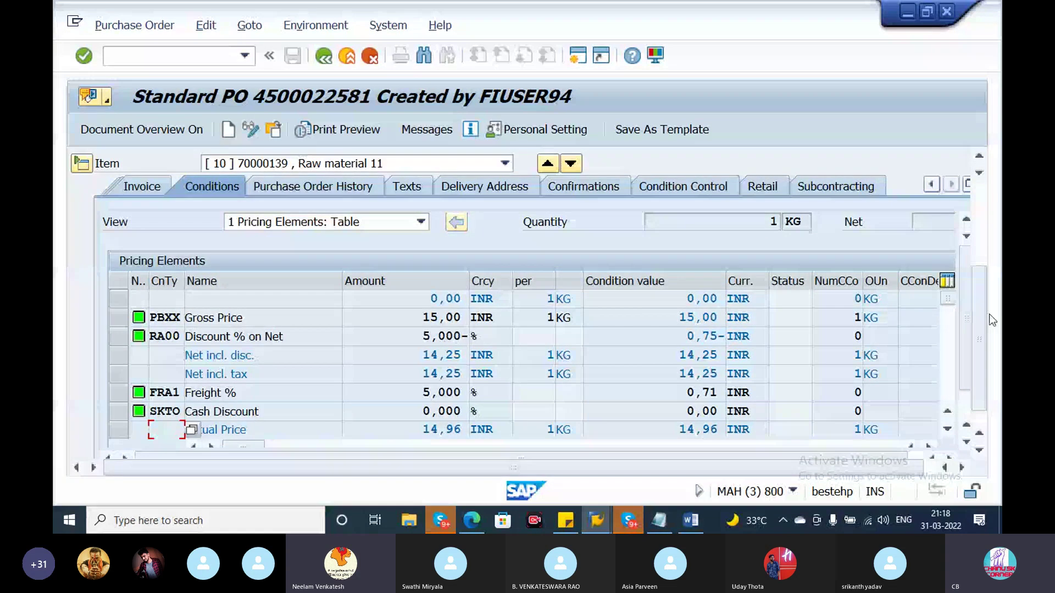
Examine the cash discount, the discount % on net and the actual price in the purchase order's pricing elements.
scroll(978, 381, down, 1)
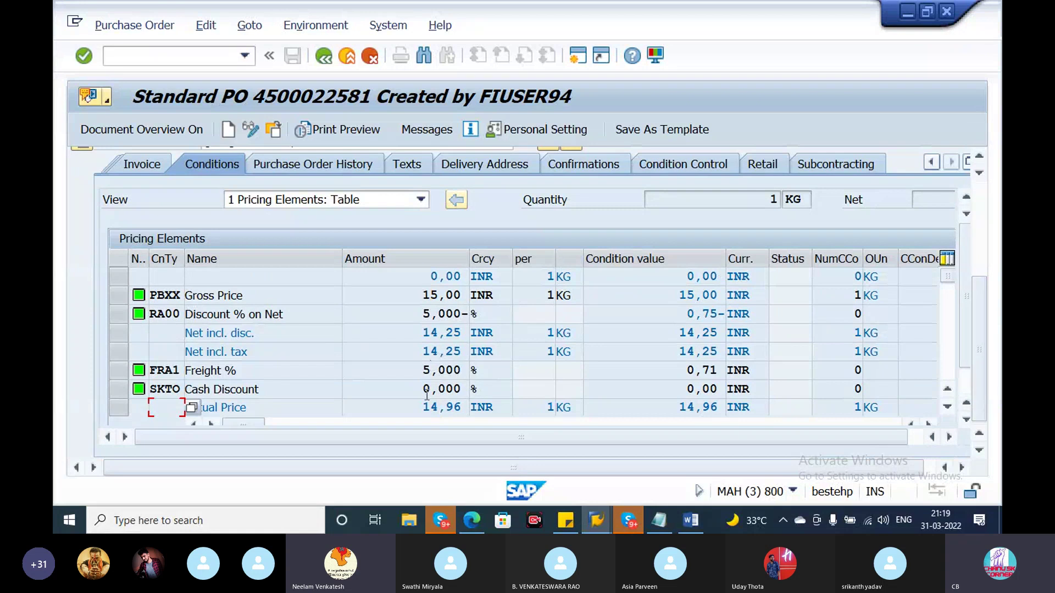
click(406, 391)
drag(409, 391, 473, 389)
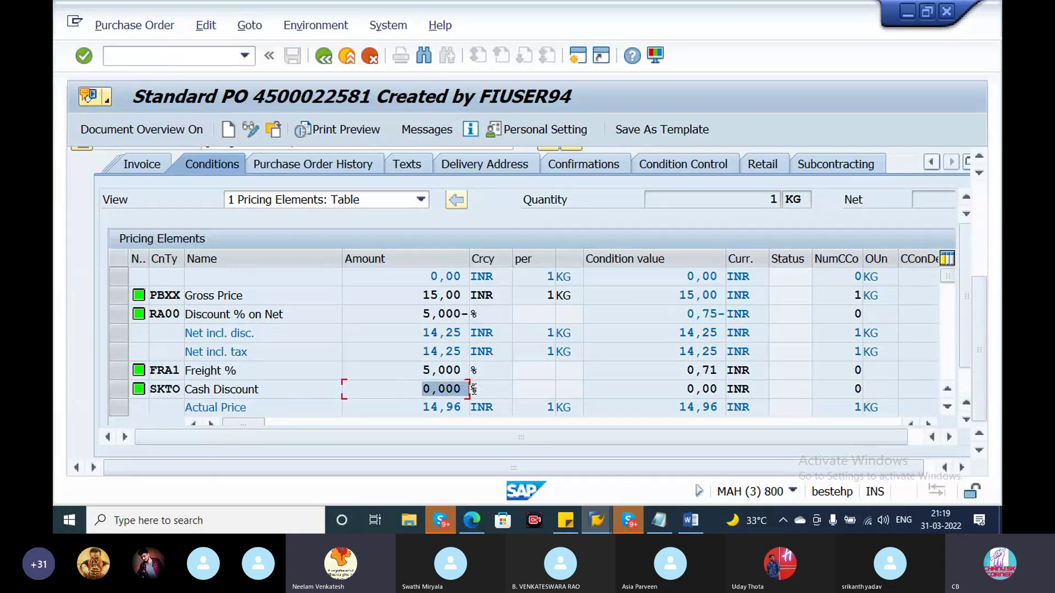
click(401, 314)
drag(404, 314, 488, 309)
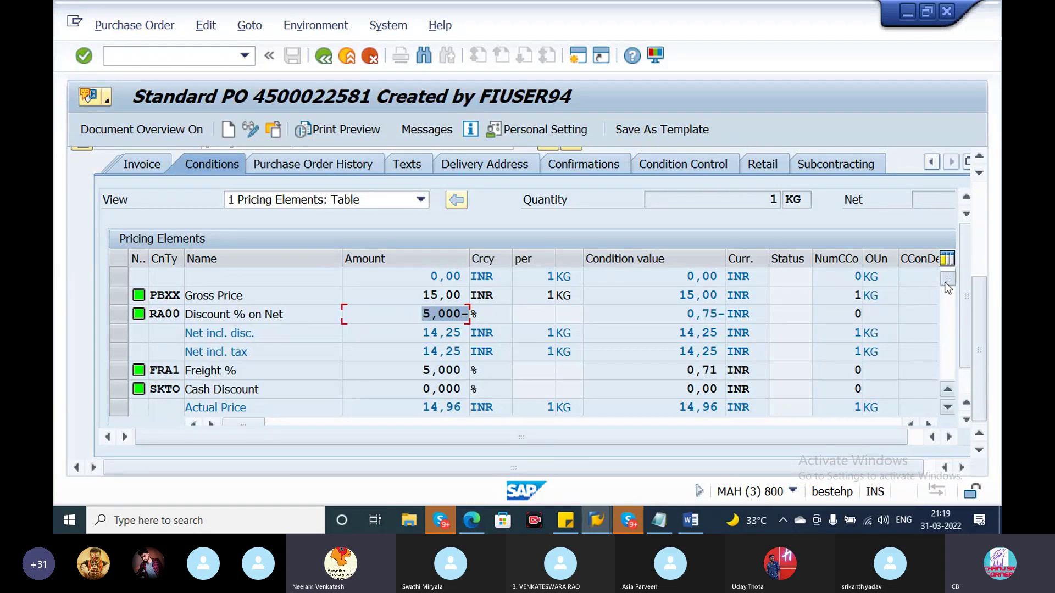
key(Home)
key(shift+Right)
key(shift+Right)
key(shift+Right)
key(shift+Right)
key(shift+Right)
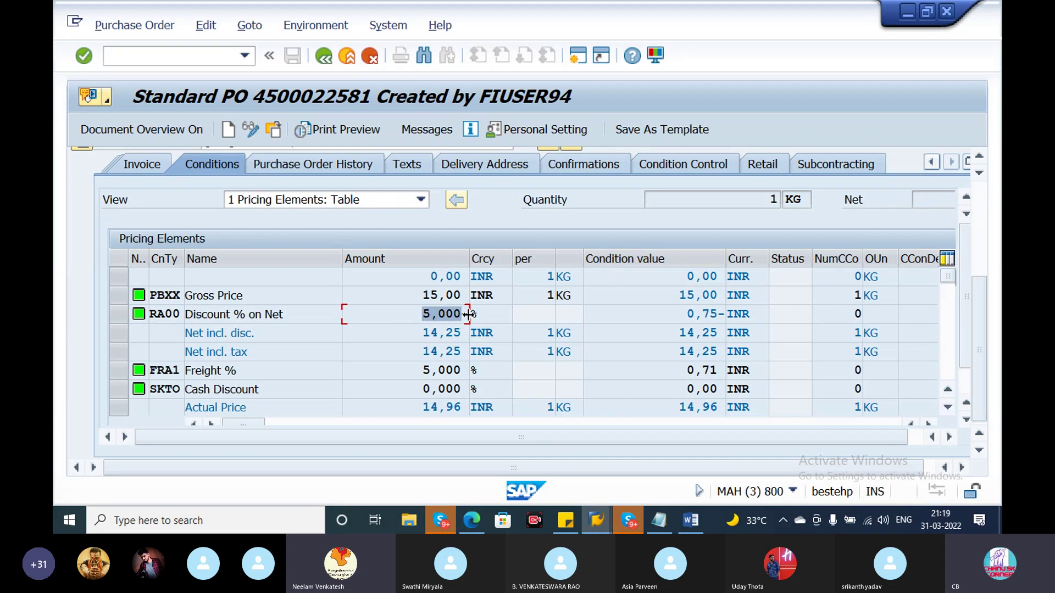
drag(411, 314, 471, 304)
drag(412, 411, 467, 407)
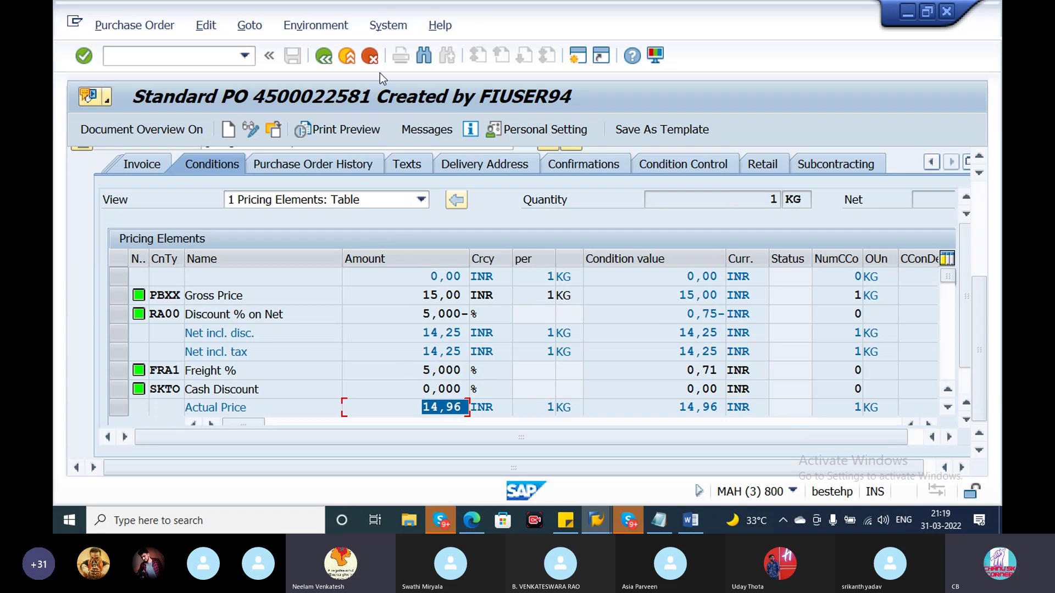
click(153, 51)
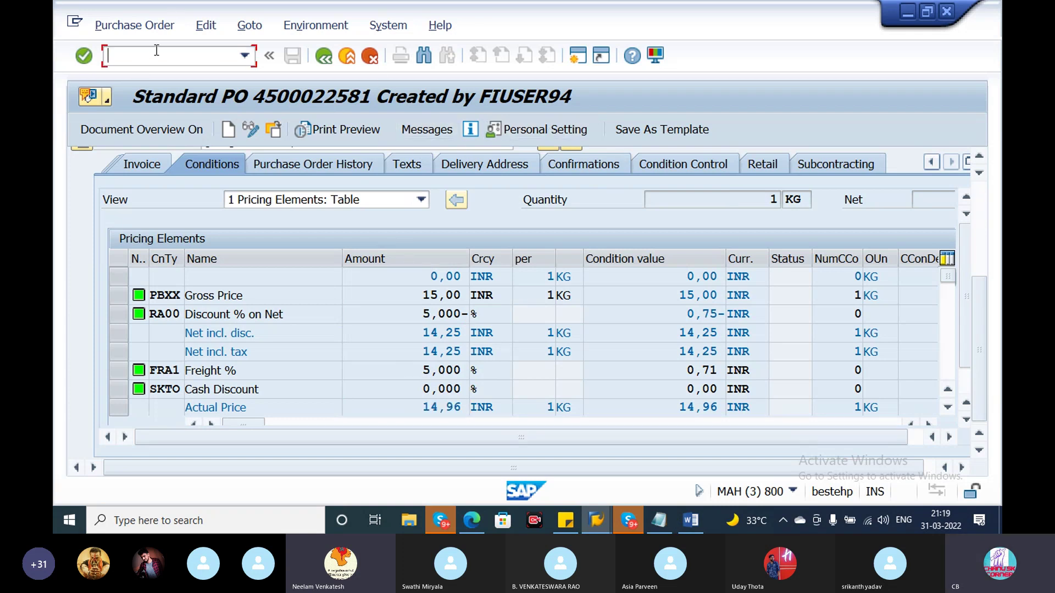
text(/nmigo)
key(Return)
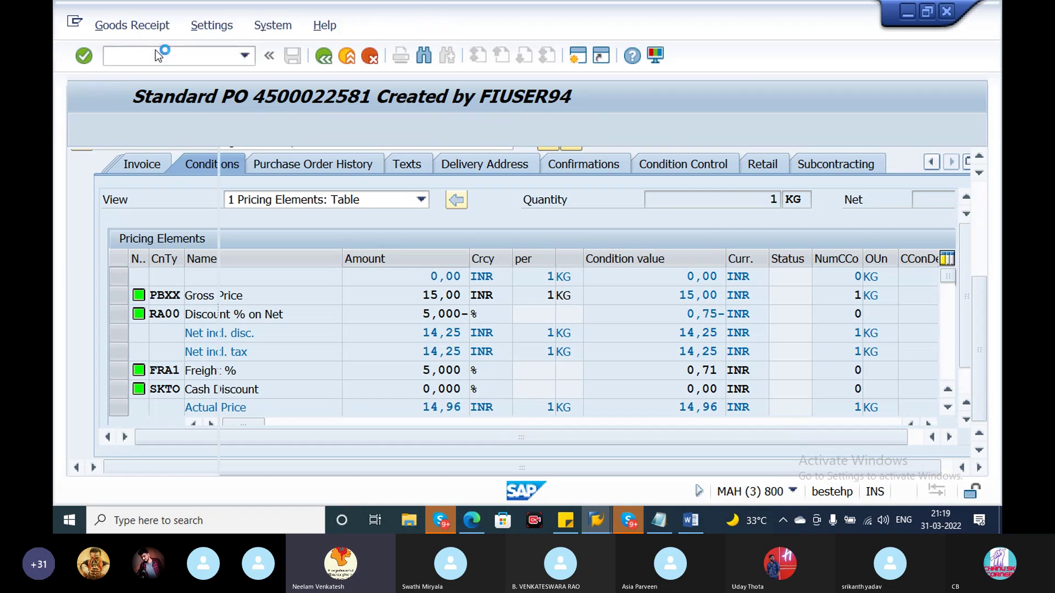
Start transaction /nmm03 and display the Accounting 1 view of material 70000139 for plant CH09.
click(169, 61)
text(/nmm03)
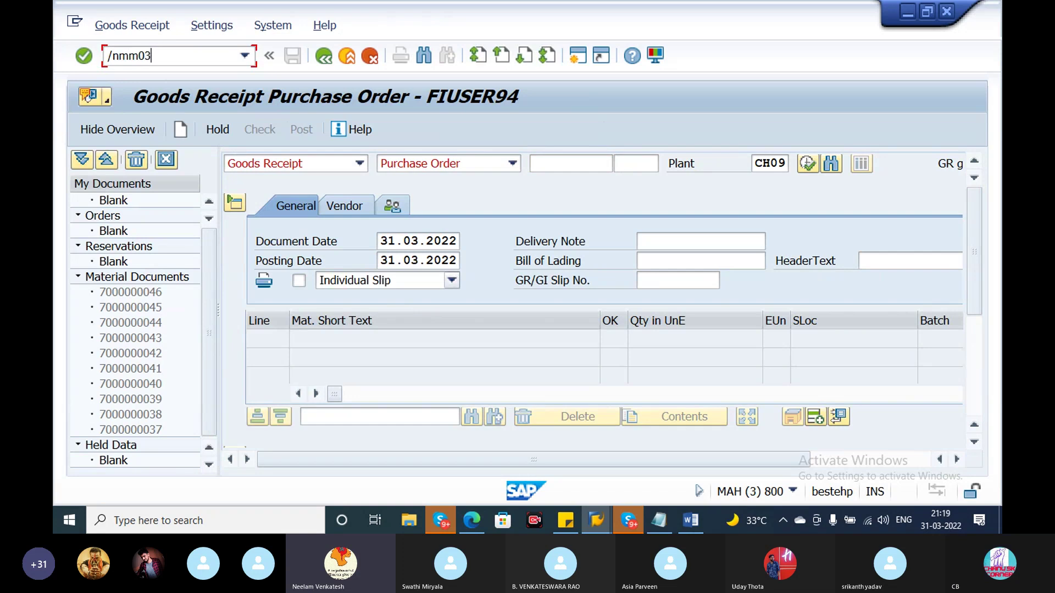
key(Return)
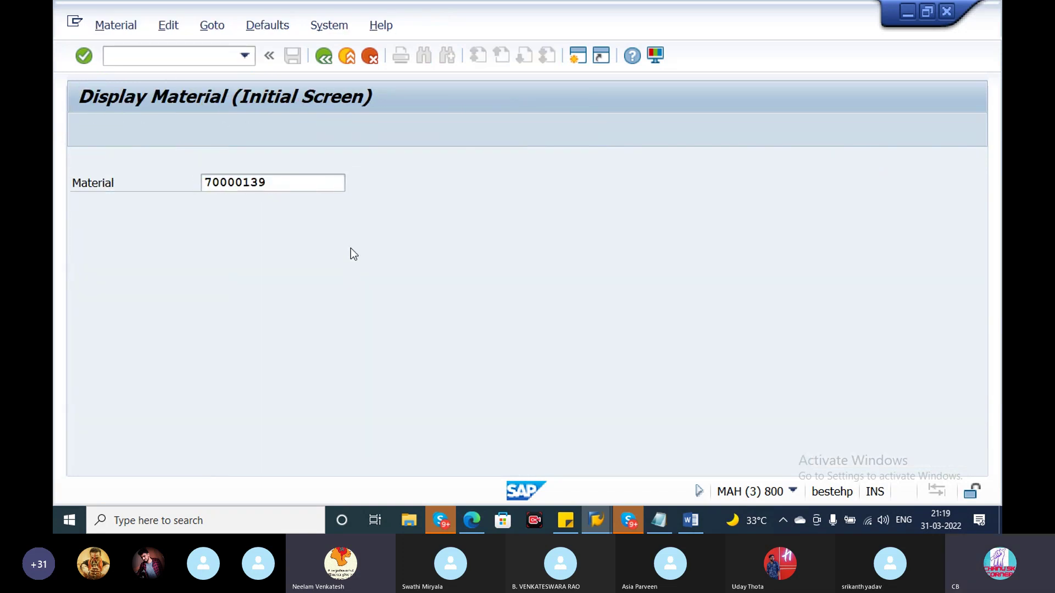
key(Return)
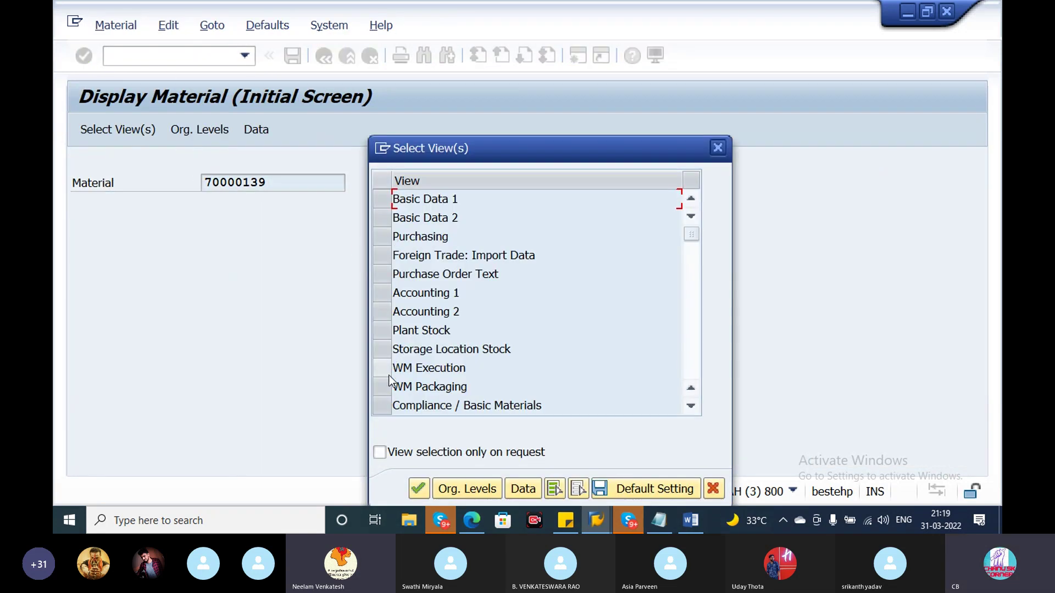
click(380, 295)
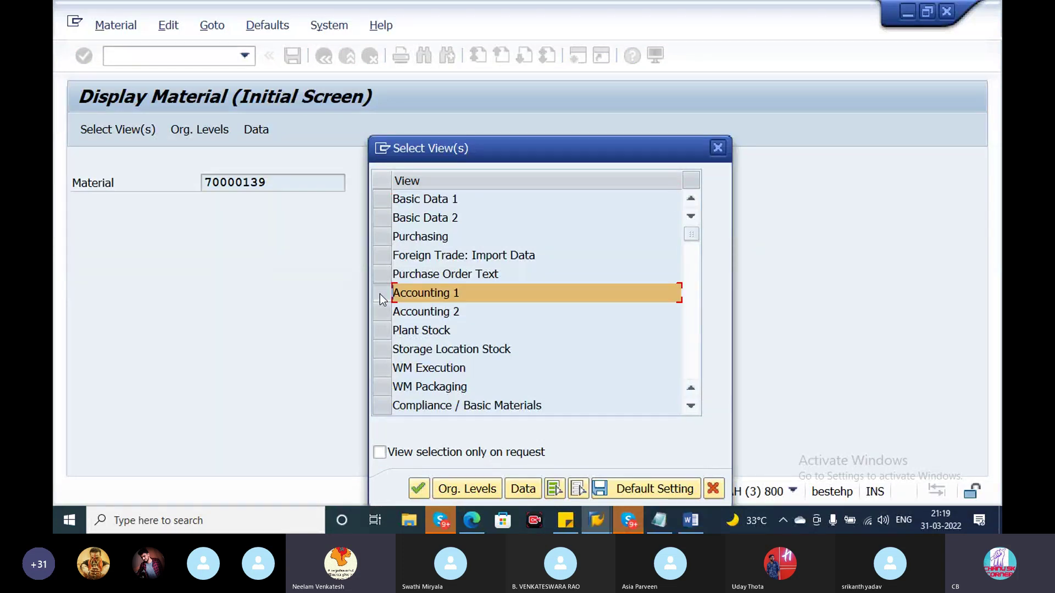
click(418, 488)
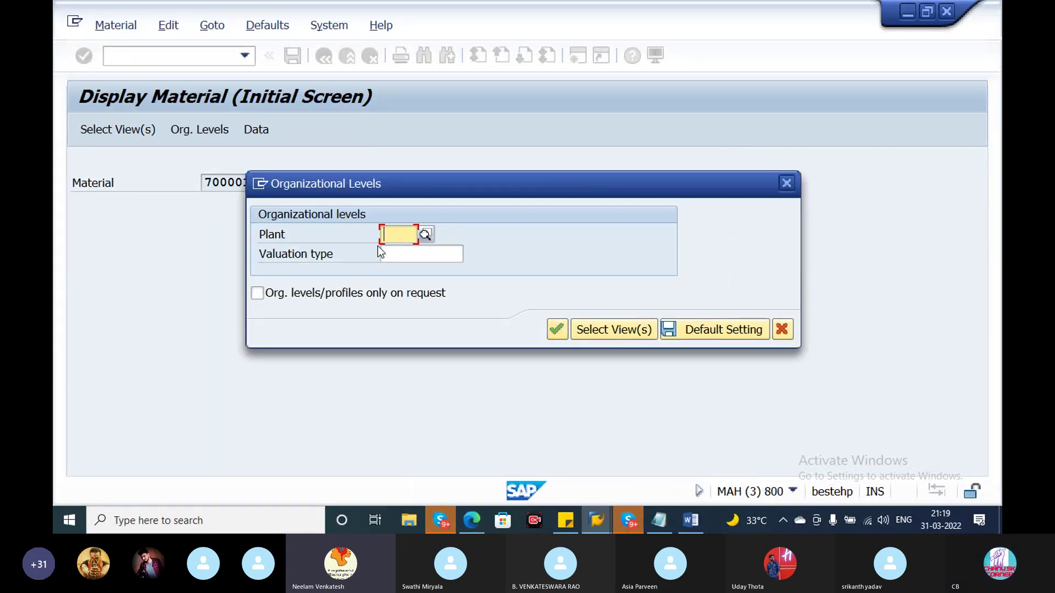
click(385, 238)
click(399, 247)
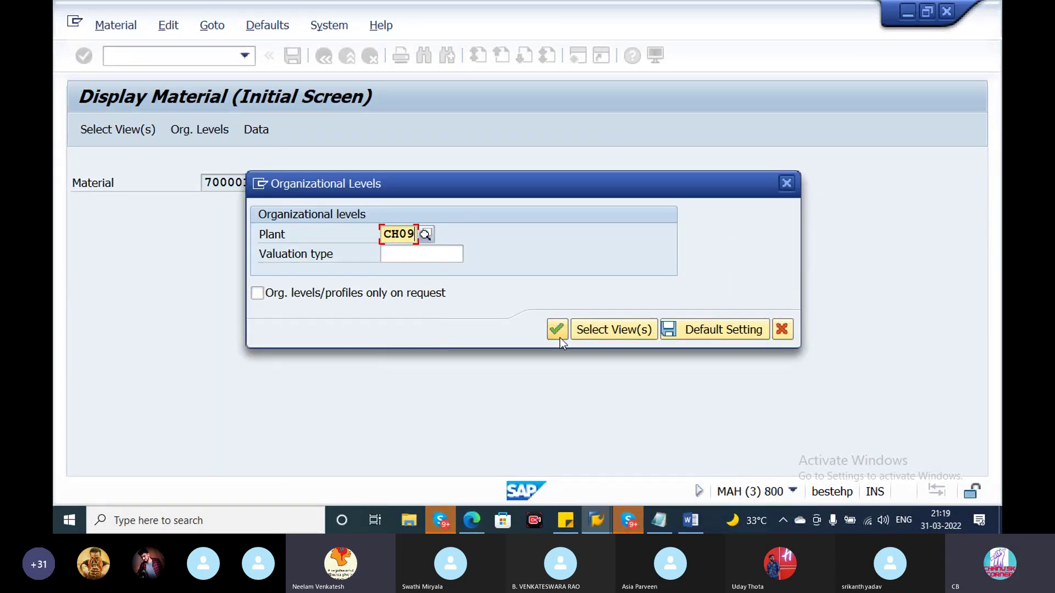
click(555, 330)
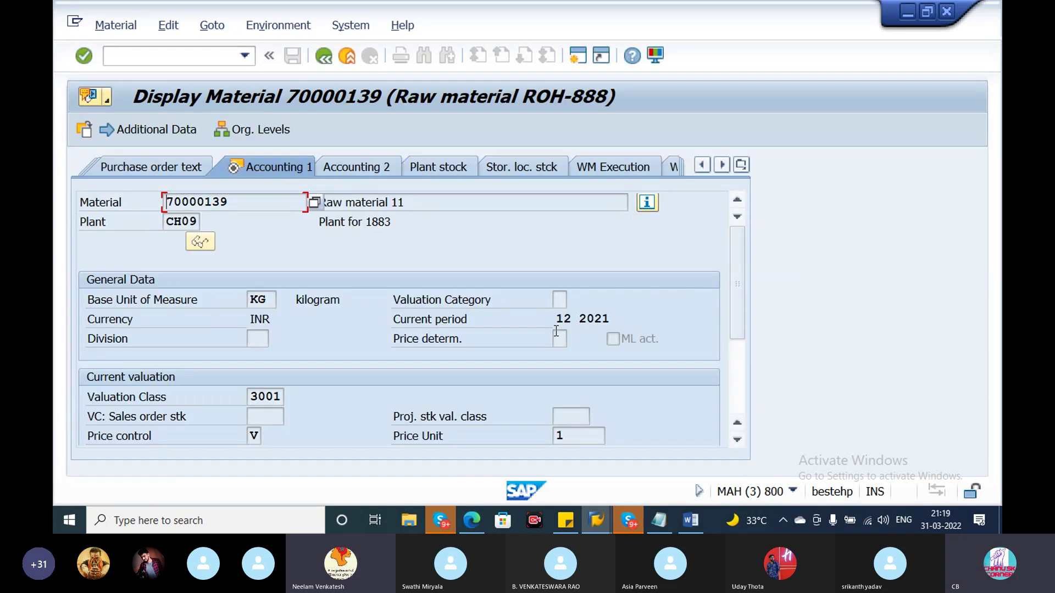
Review the moving price, previous price, standard price, total stock and total value in the material's current valuation.
scroll(737, 351, down, 5)
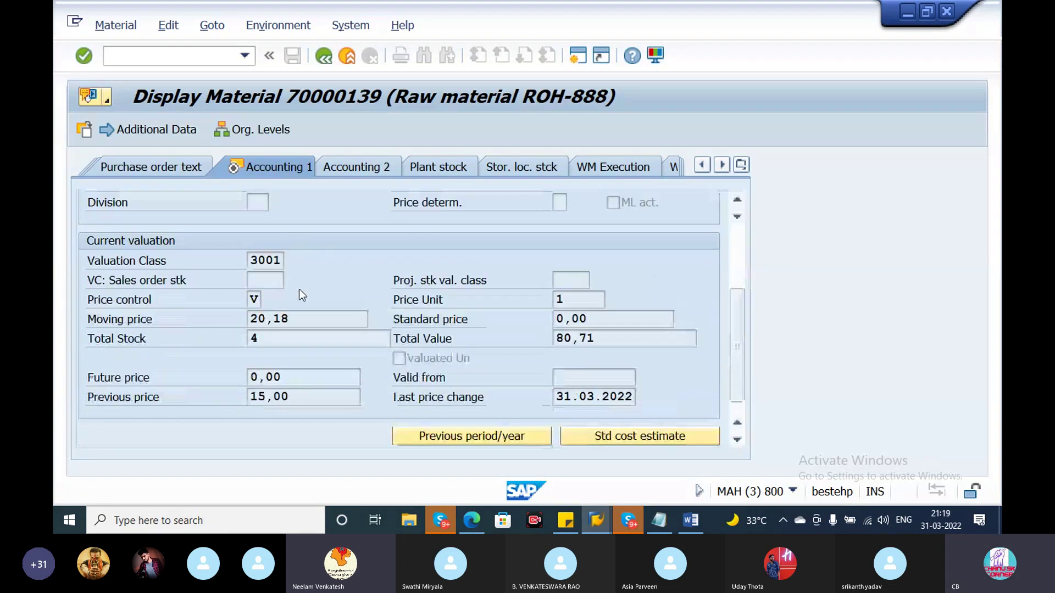
drag(294, 320, 181, 316)
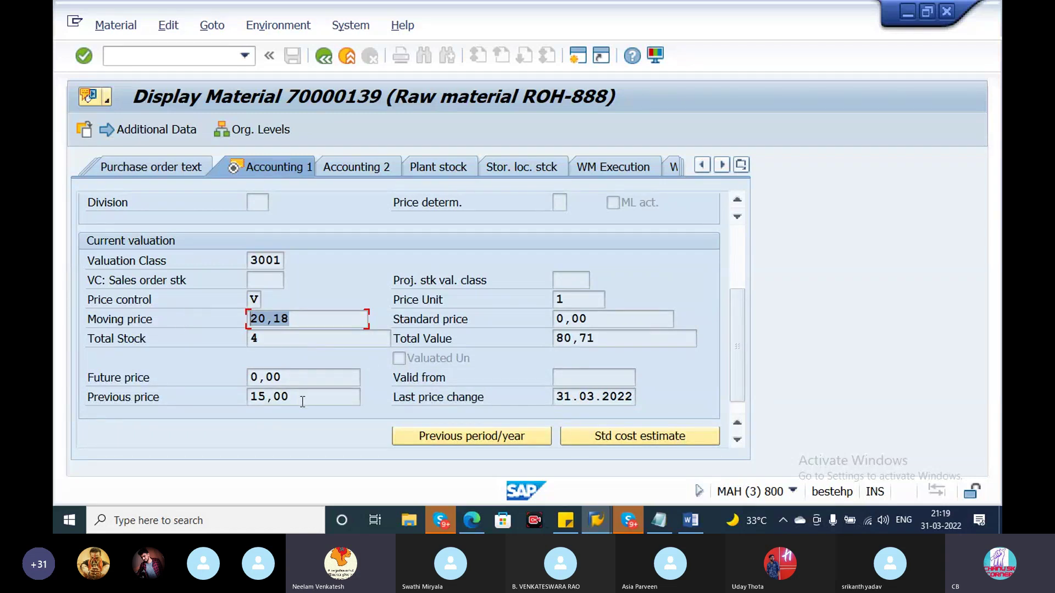
drag(300, 398, 175, 405)
drag(638, 318, 519, 331)
drag(630, 341, 466, 333)
drag(292, 342, 211, 352)
drag(606, 334, 486, 333)
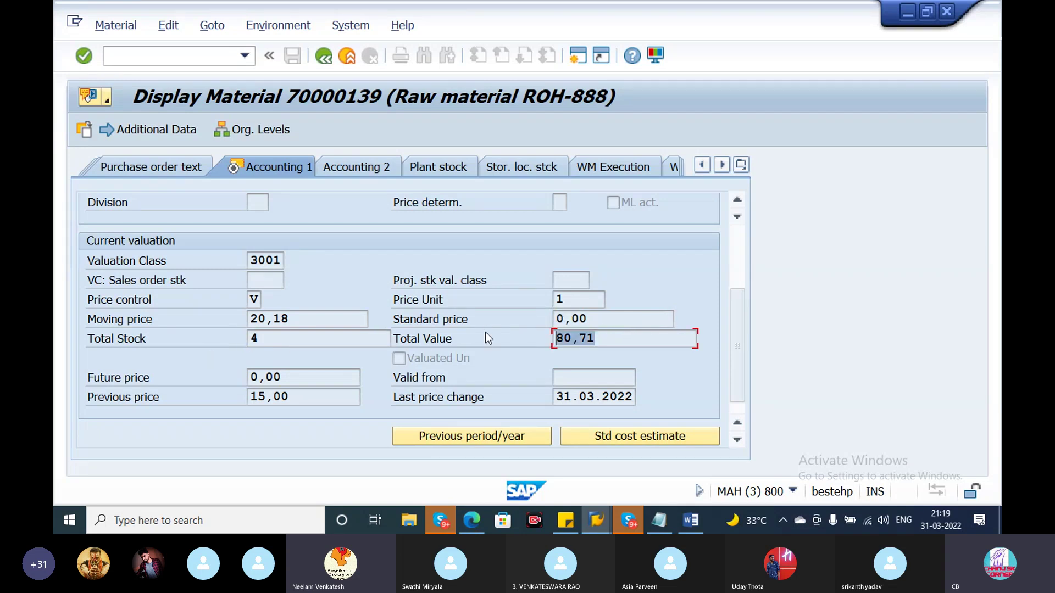
Run the /nmmbe stock overview for material 70000139 in plant CH09, check the unrestricted-use stock, and return to SAP Easy Access.
click(188, 55)
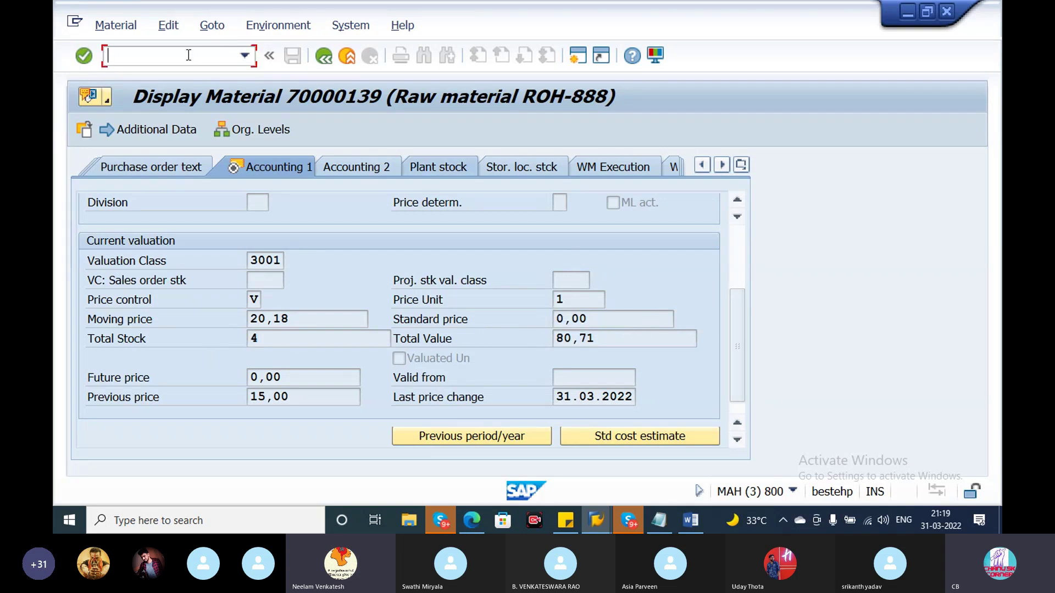
text(/nmmbe)
key(Return)
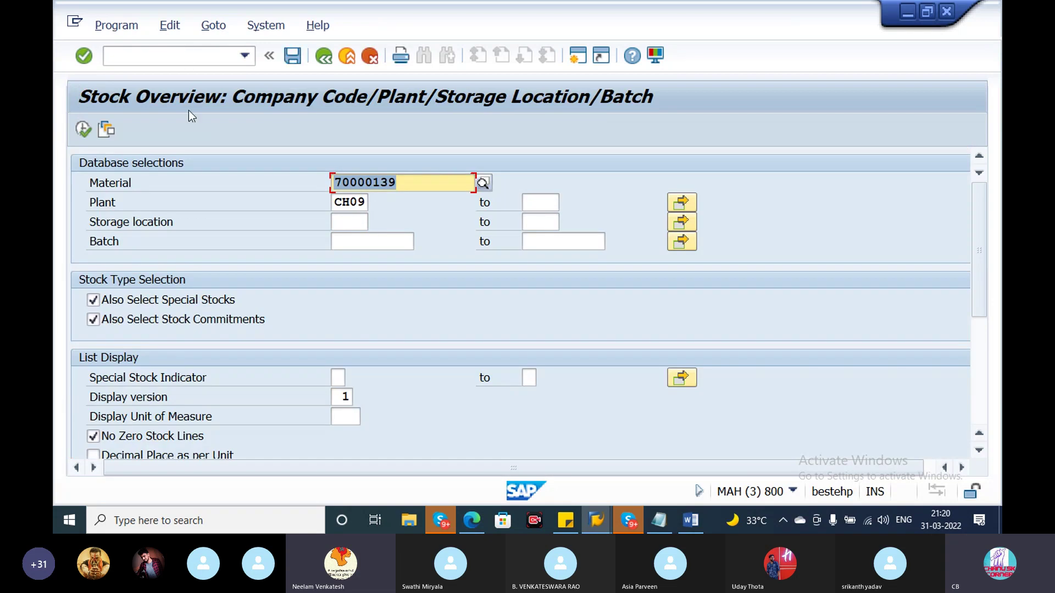
click(83, 129)
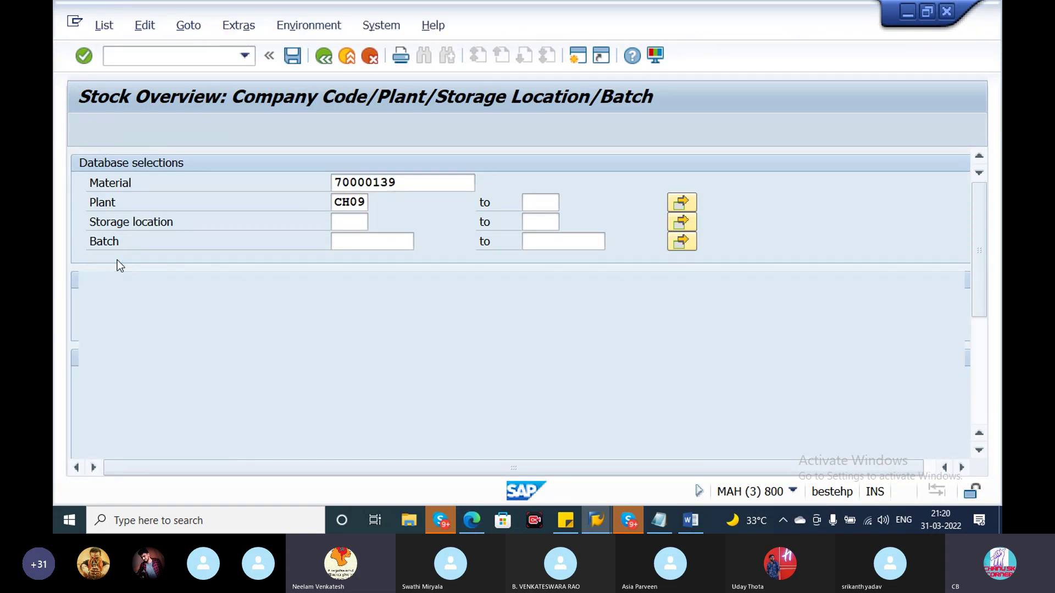
click(514, 413)
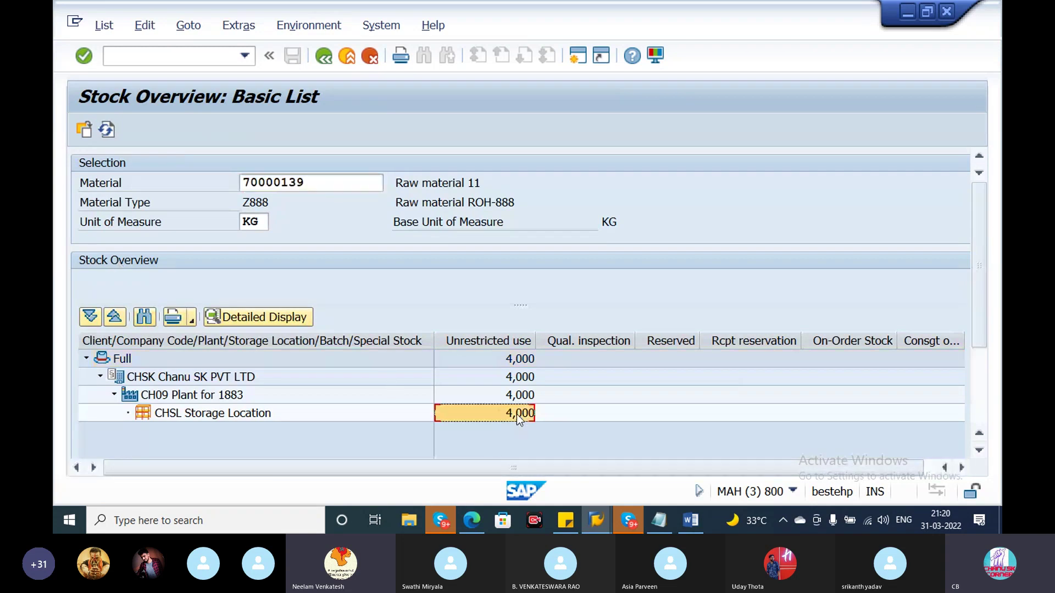
click(499, 342)
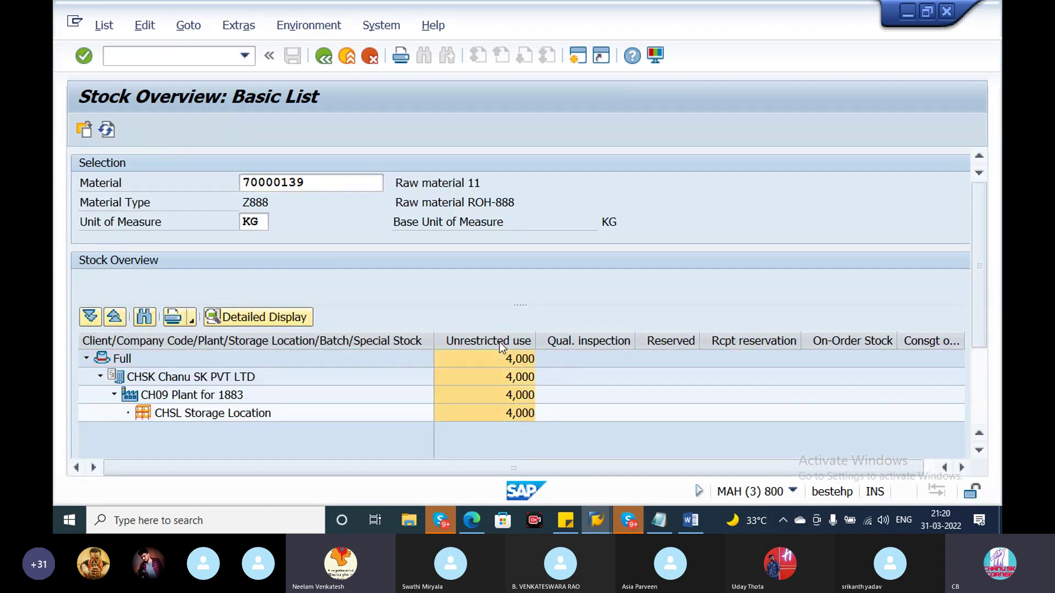
click(324, 56)
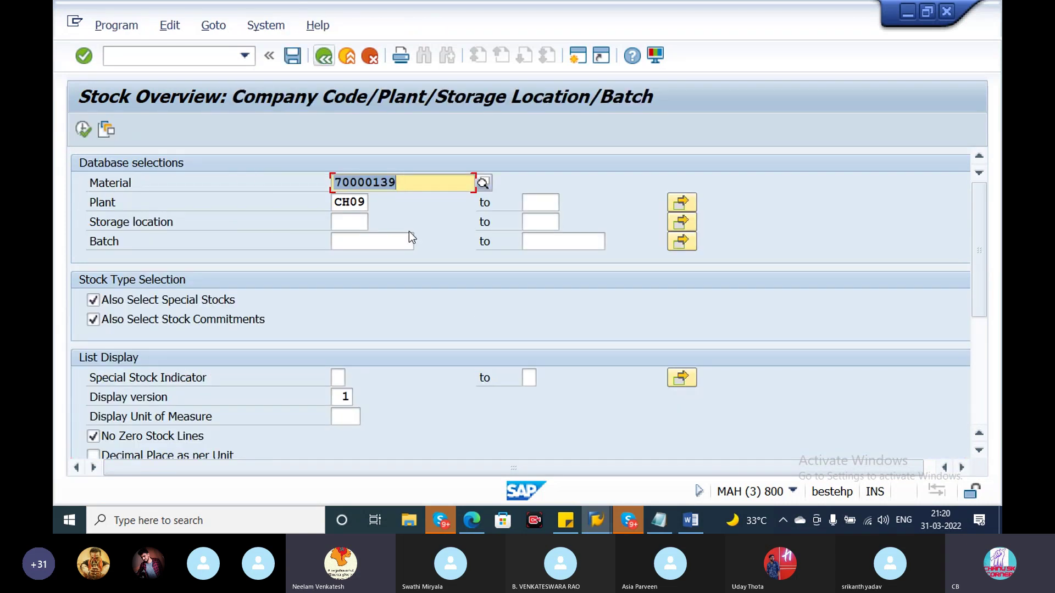
click(324, 57)
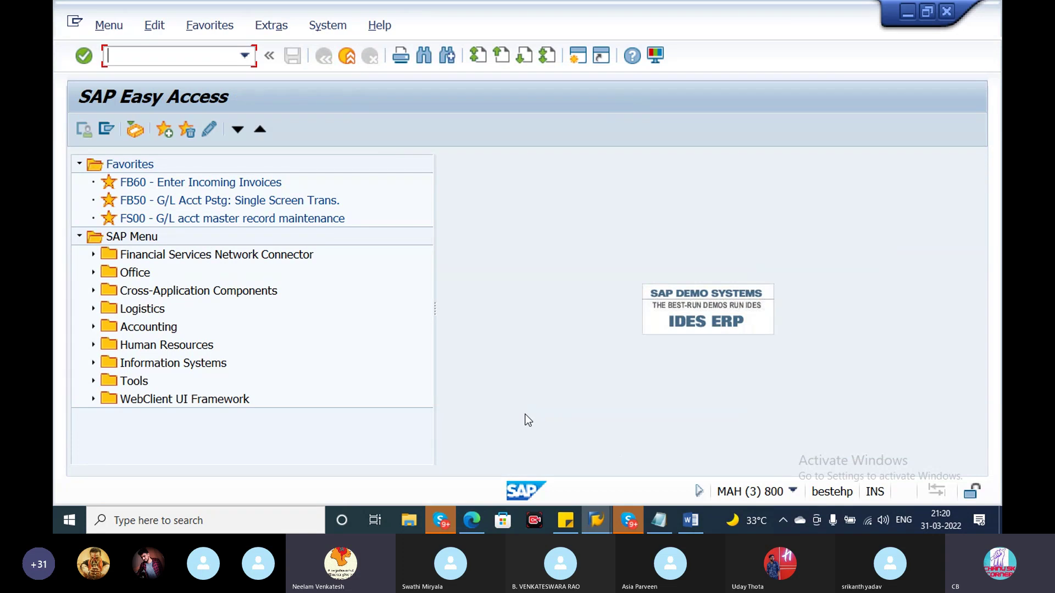
click(428, 525)
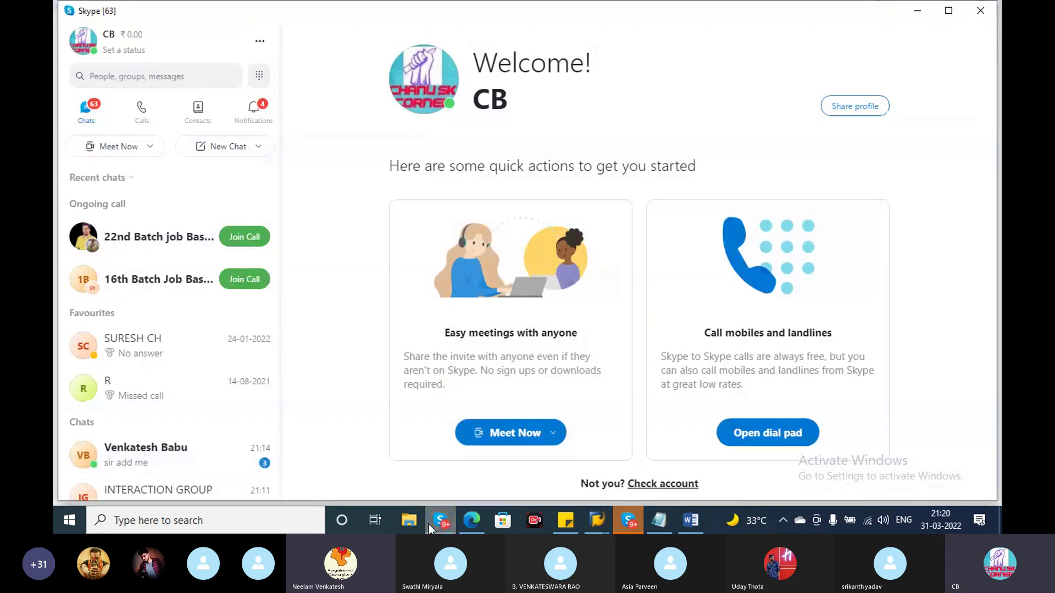
click(429, 524)
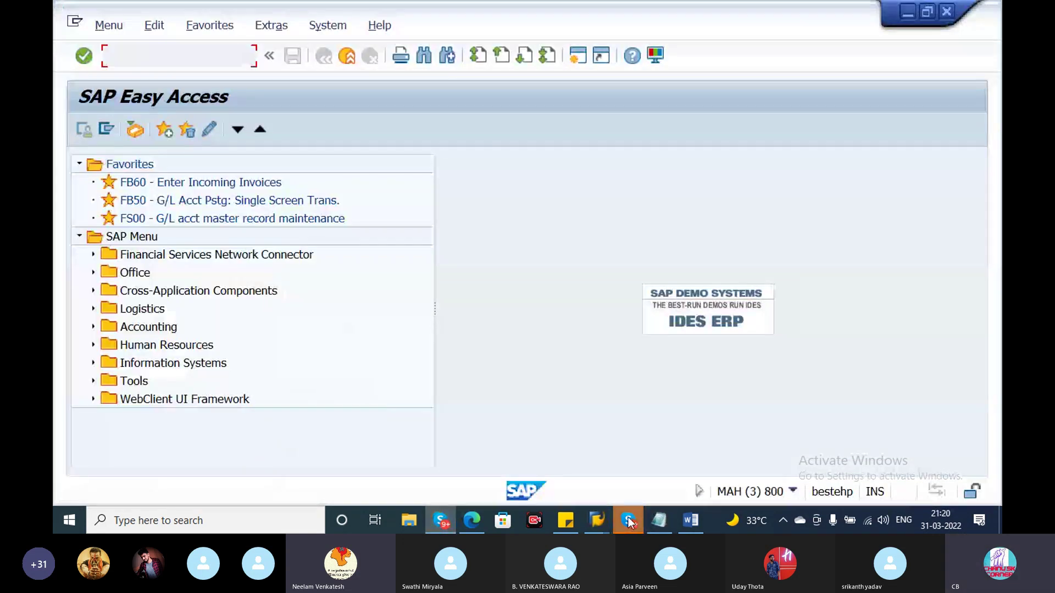
click(628, 521)
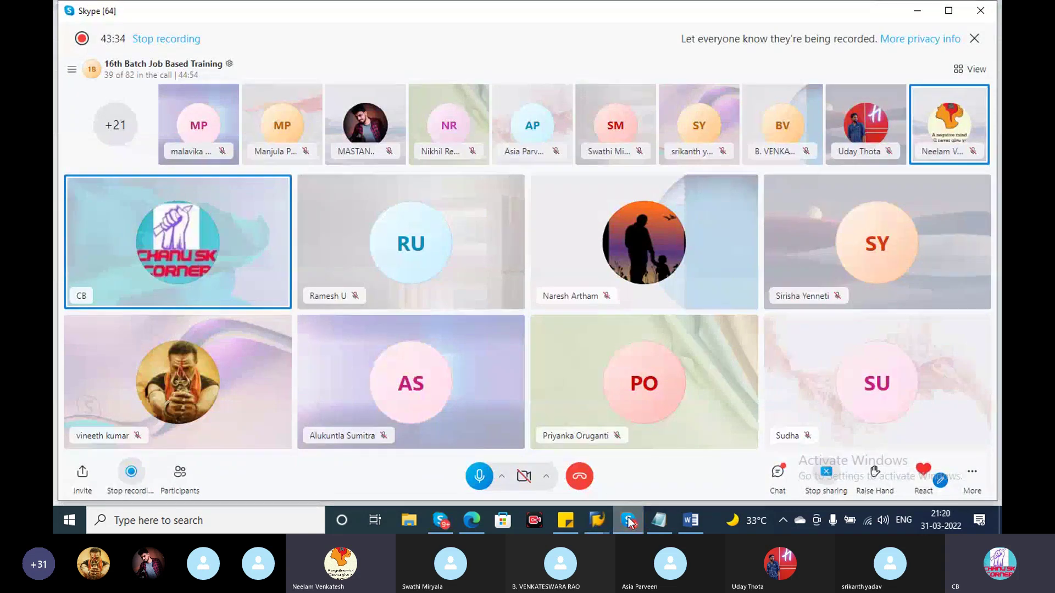
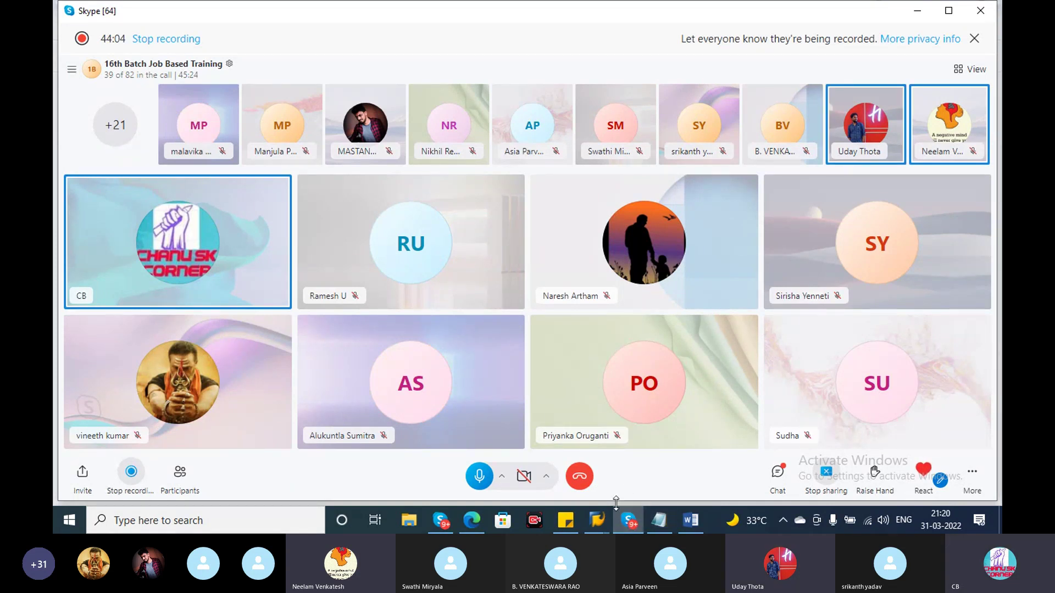
Return to SAP Easy Access and start transaction OBYC for the automatic posting procedures.
mouse_move(606, 518)
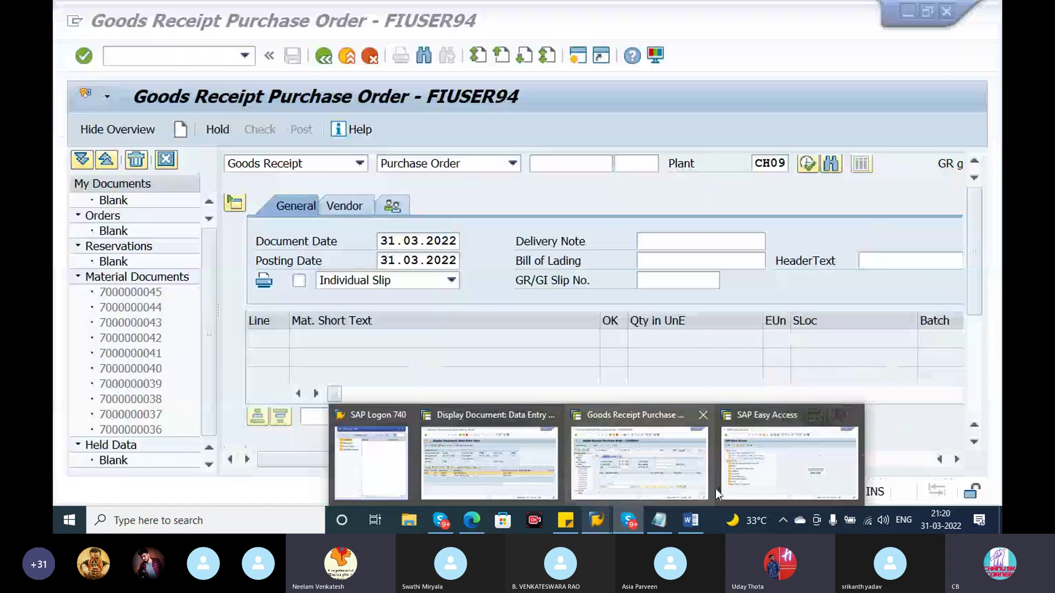
click(733, 479)
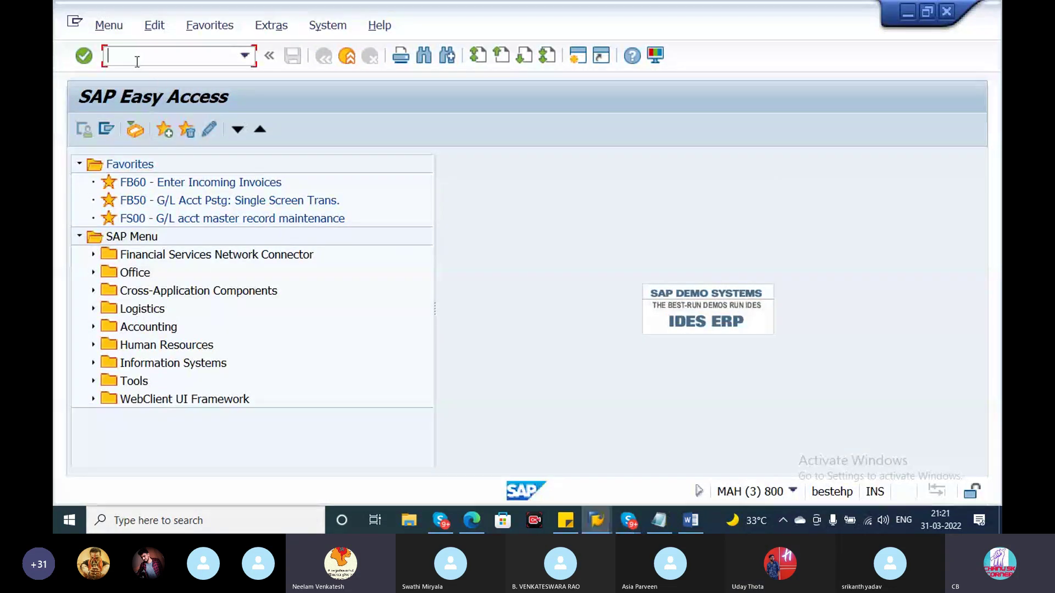
text(OBYC)
key(Return)
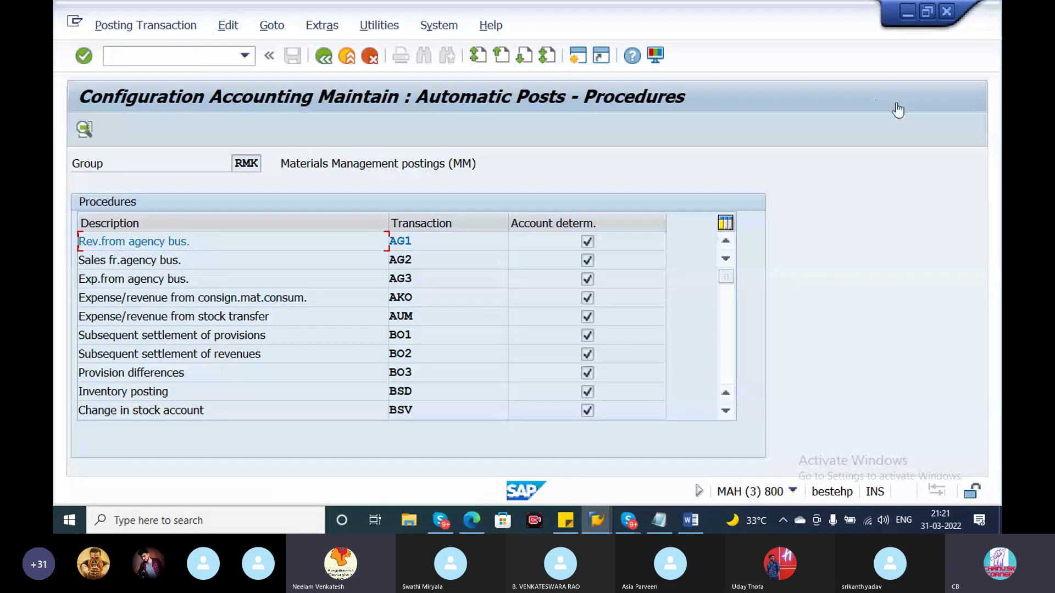
Check the GR/IR Clearing line of the accounting entry in the Notepad notes and switch back to SAP.
click(659, 521)
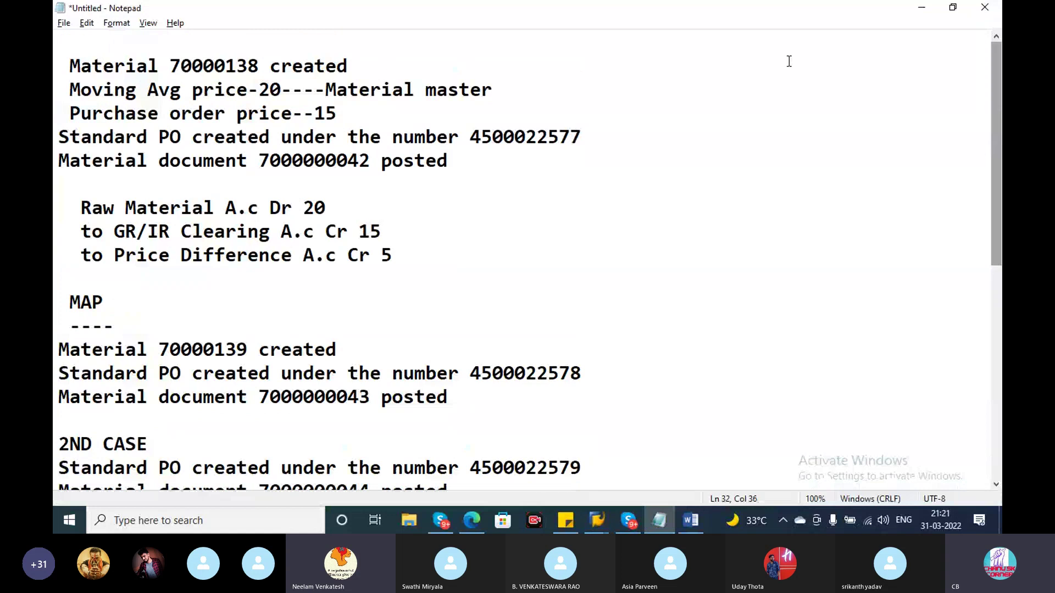
drag(405, 232, 111, 234)
key(alt+Tab)
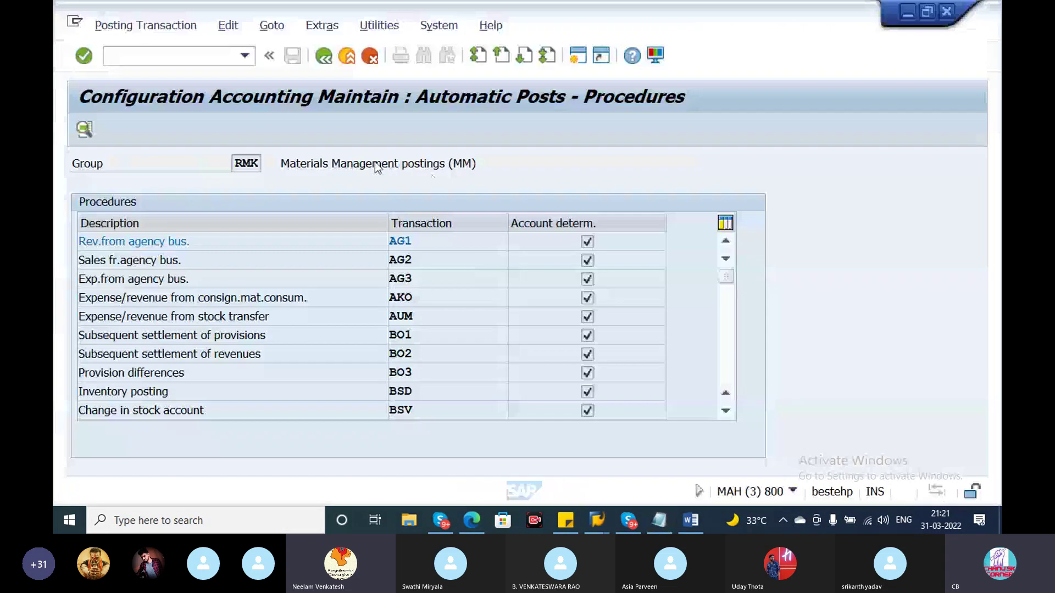
Find procedure WRX for the GR/IR clearing account and open its account assignment in chart of accounts CHSK.
click(725, 379)
click(725, 379)
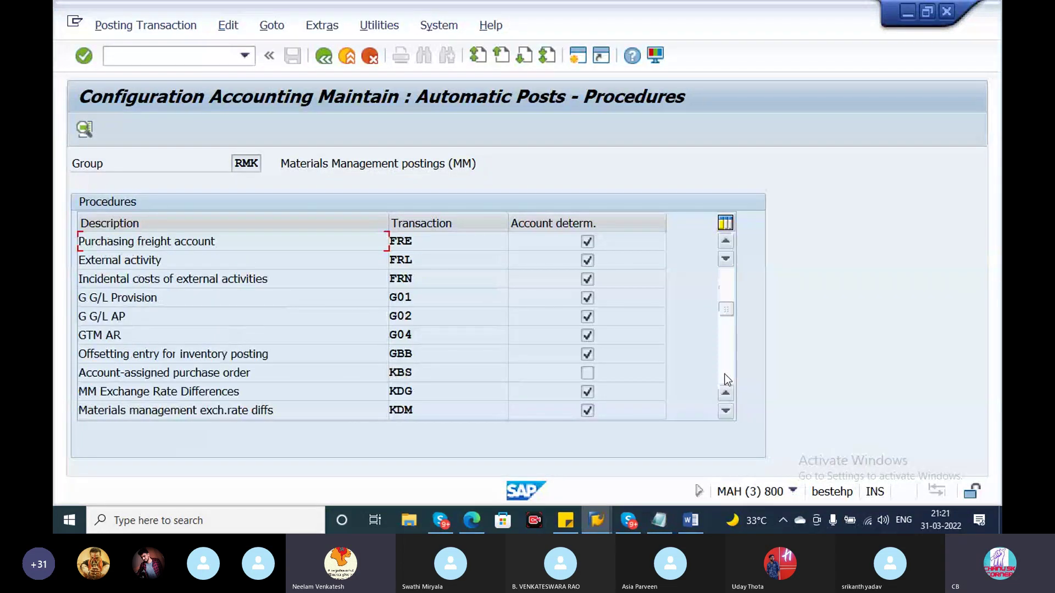
click(726, 379)
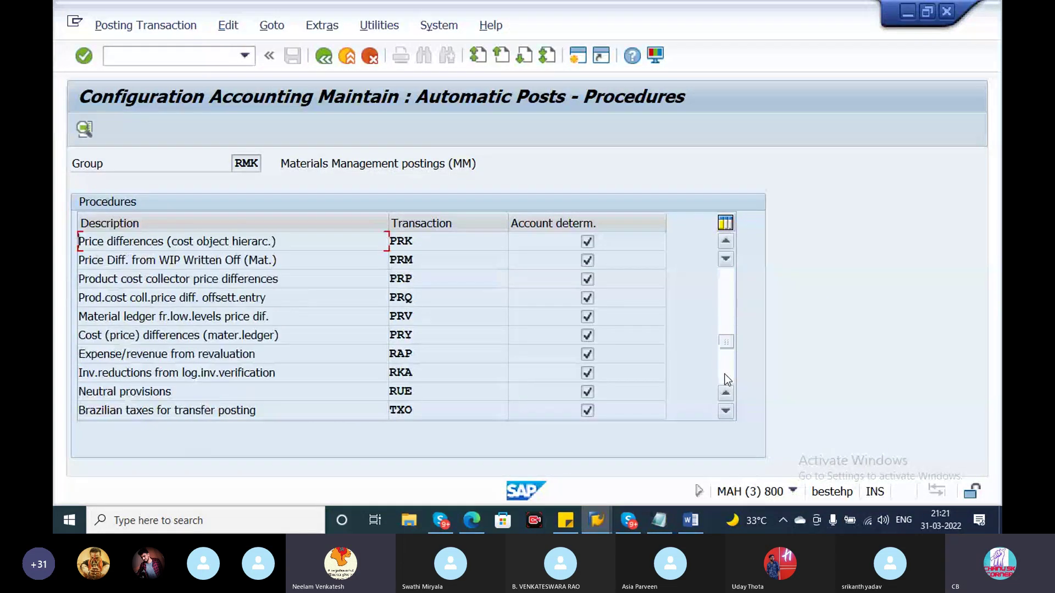
click(725, 378)
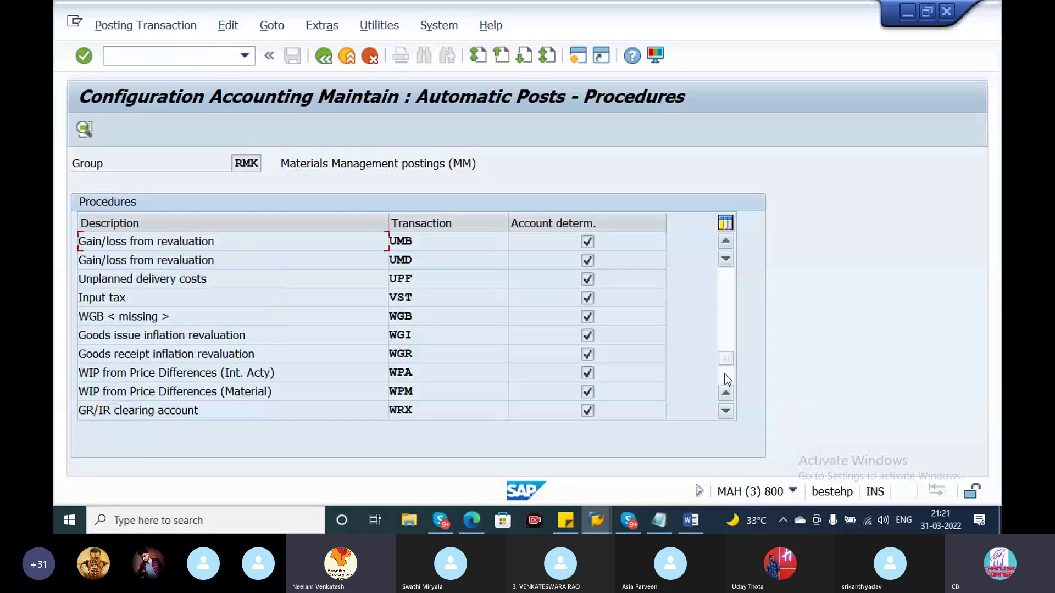
double_click(400, 409)
click(497, 442)
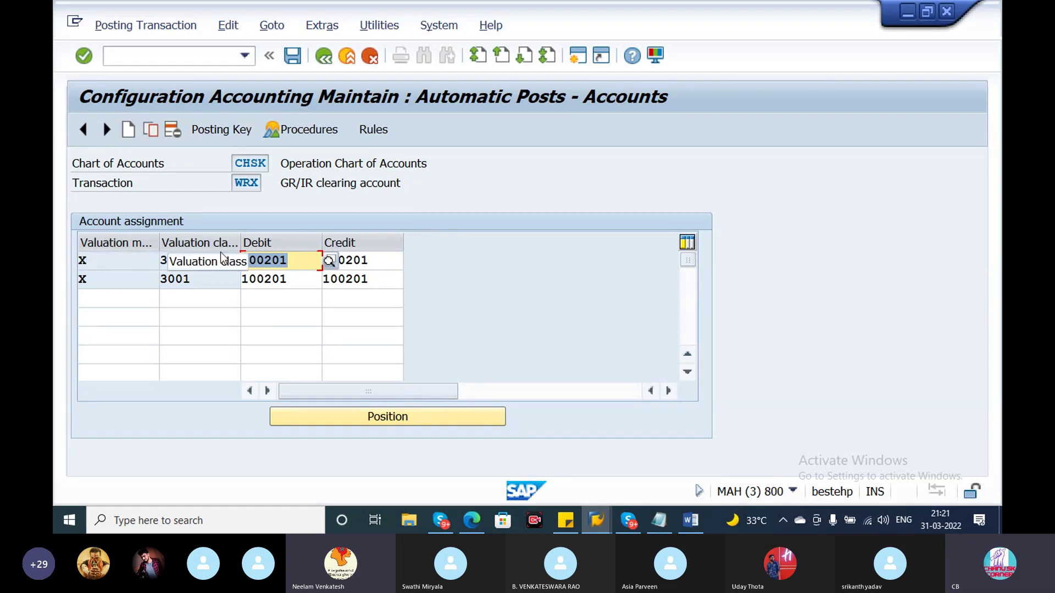
Review the GR/IR clearing debit accounts for valuation classes 3000 and 3001 and return to the procedures list.
drag(311, 264, 238, 257)
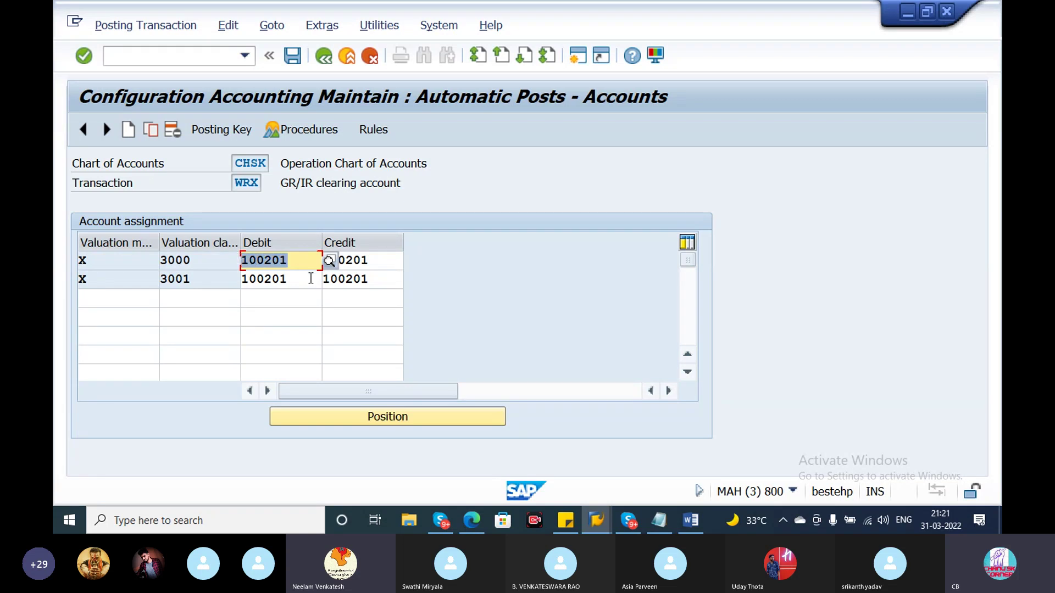
drag(311, 279, 214, 278)
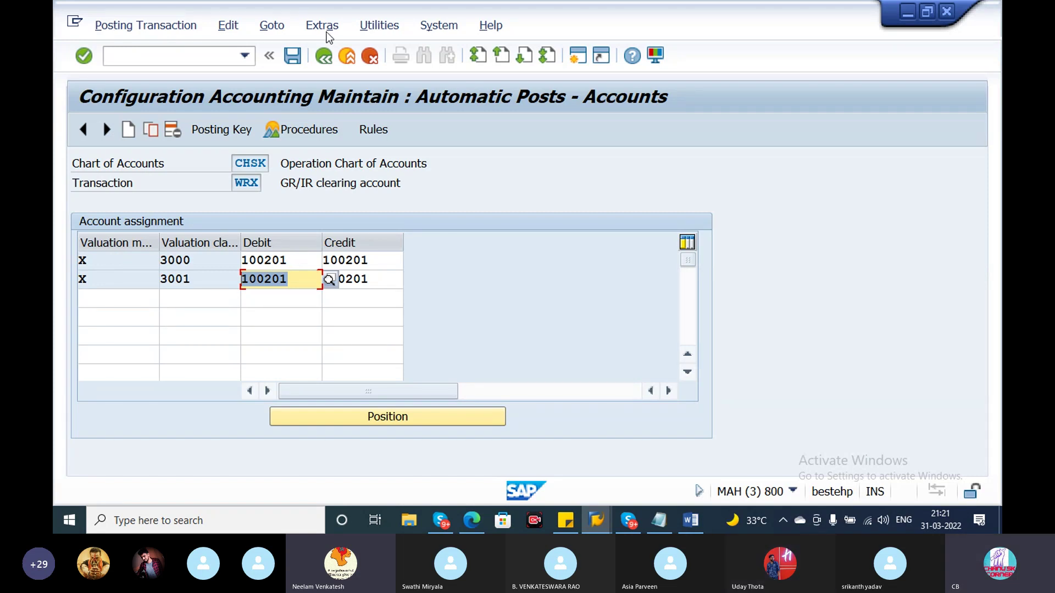
click(325, 55)
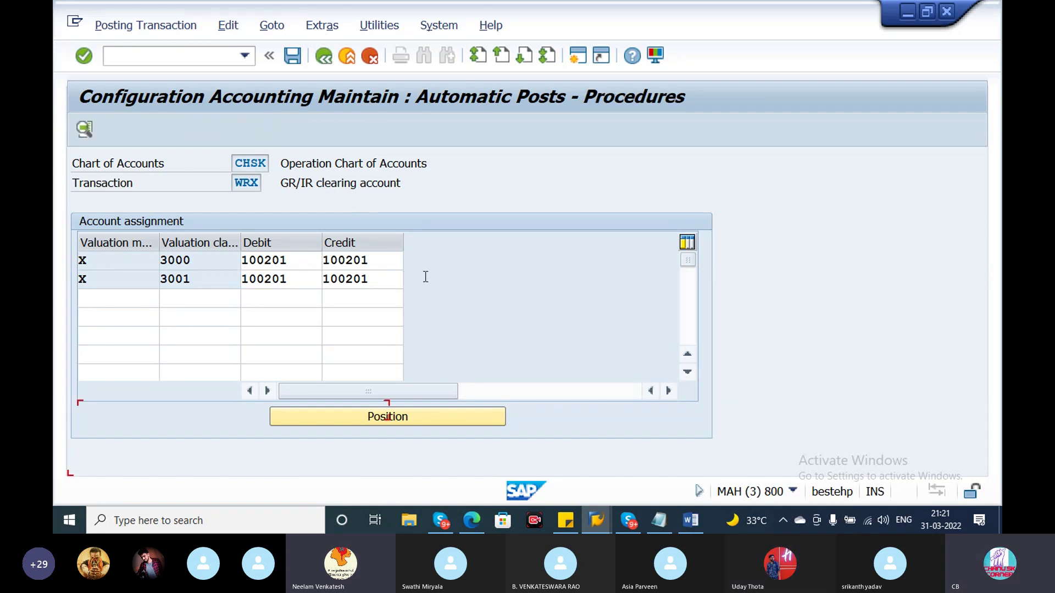
Open the account assignment of GBB, offsetting entry for inventory posting, bring up blank entry lines, and return to the procedures list.
click(728, 305)
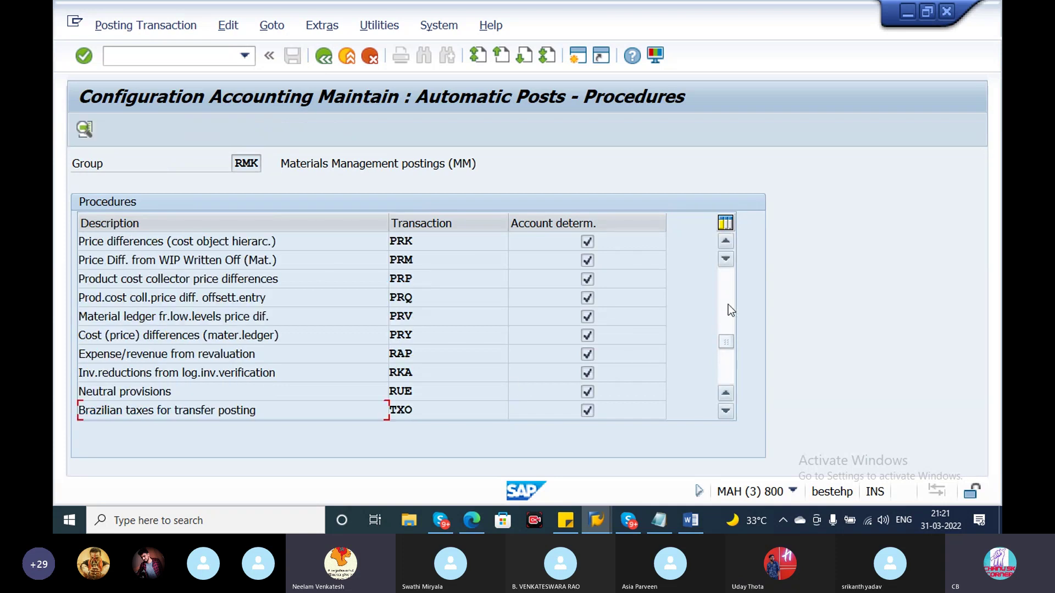
click(728, 305)
click(728, 304)
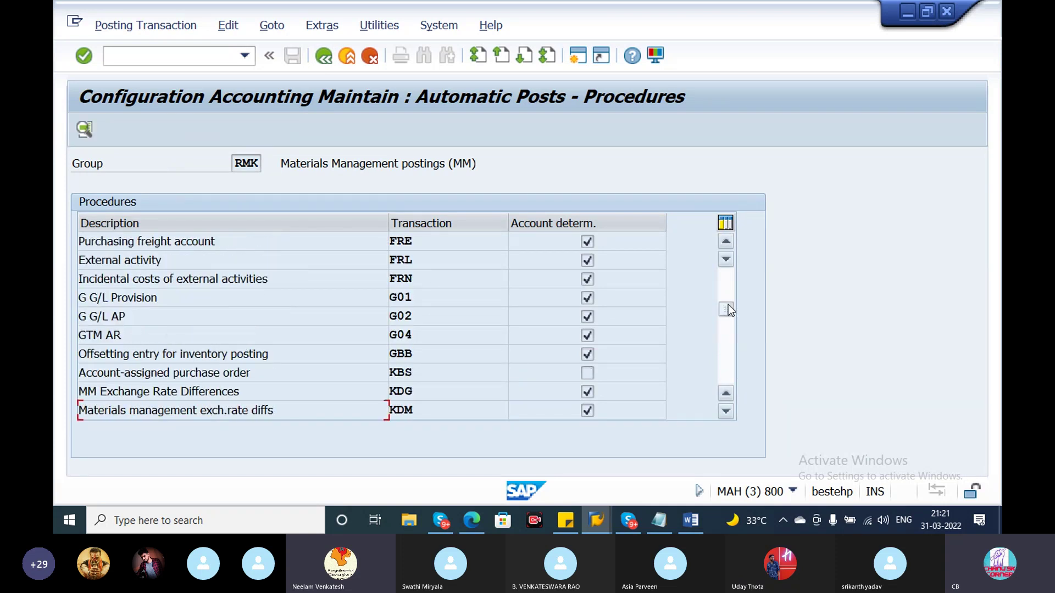
click(725, 292)
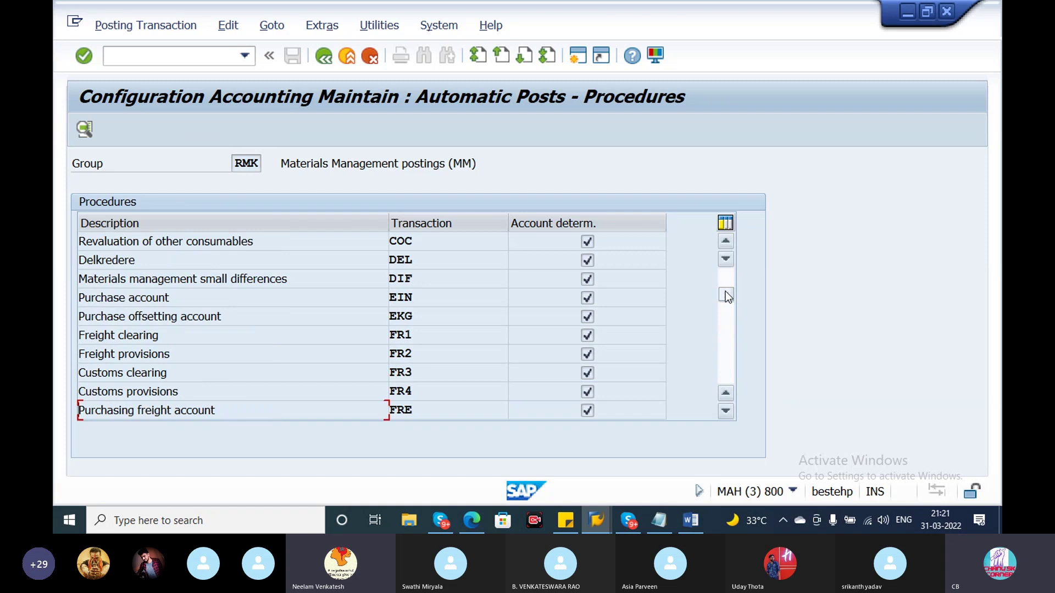
drag(725, 291, 729, 306)
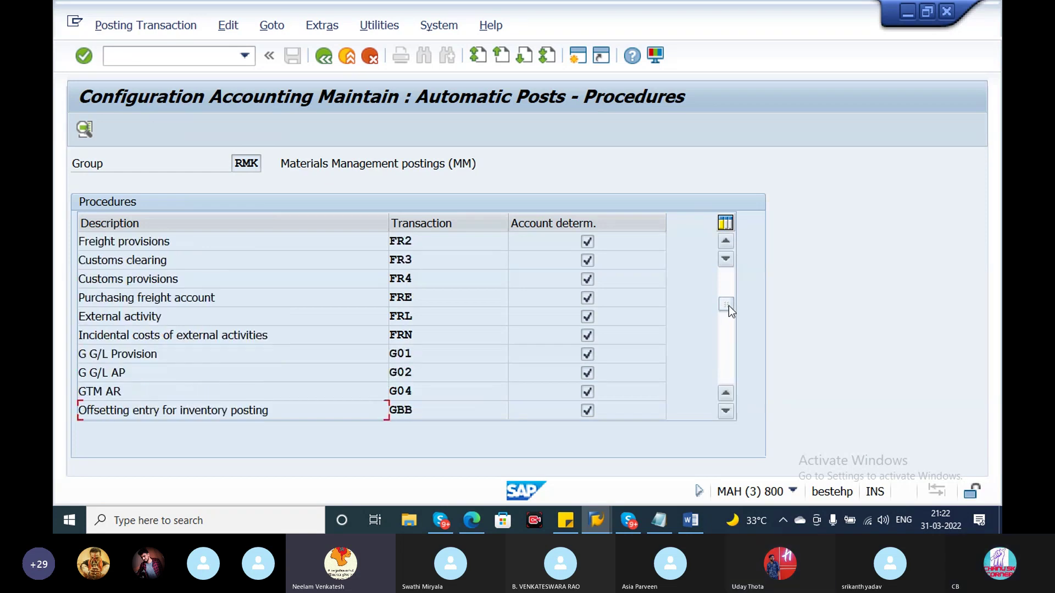
double_click(408, 410)
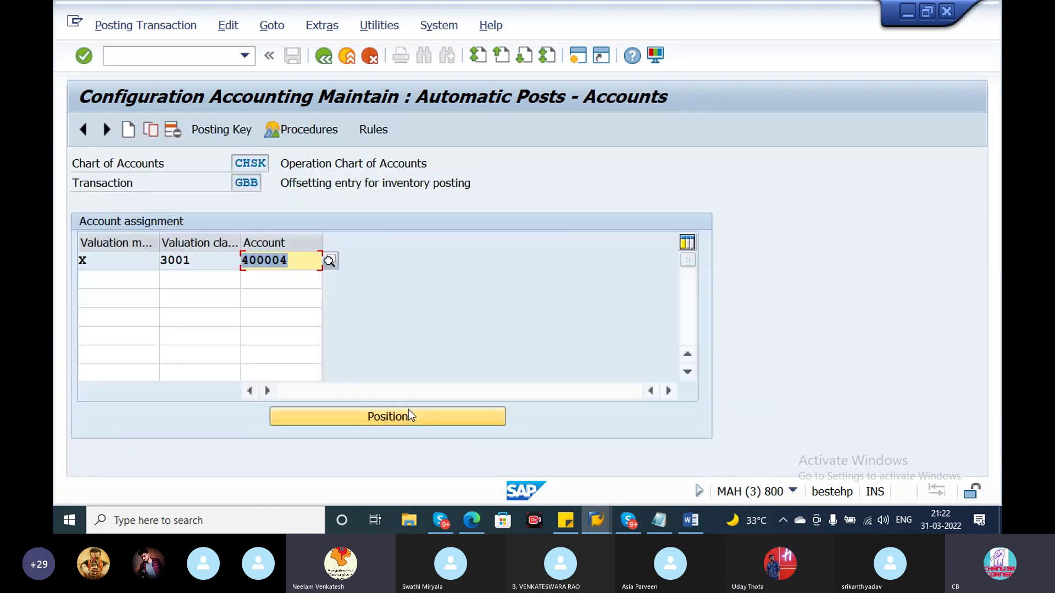
click(129, 130)
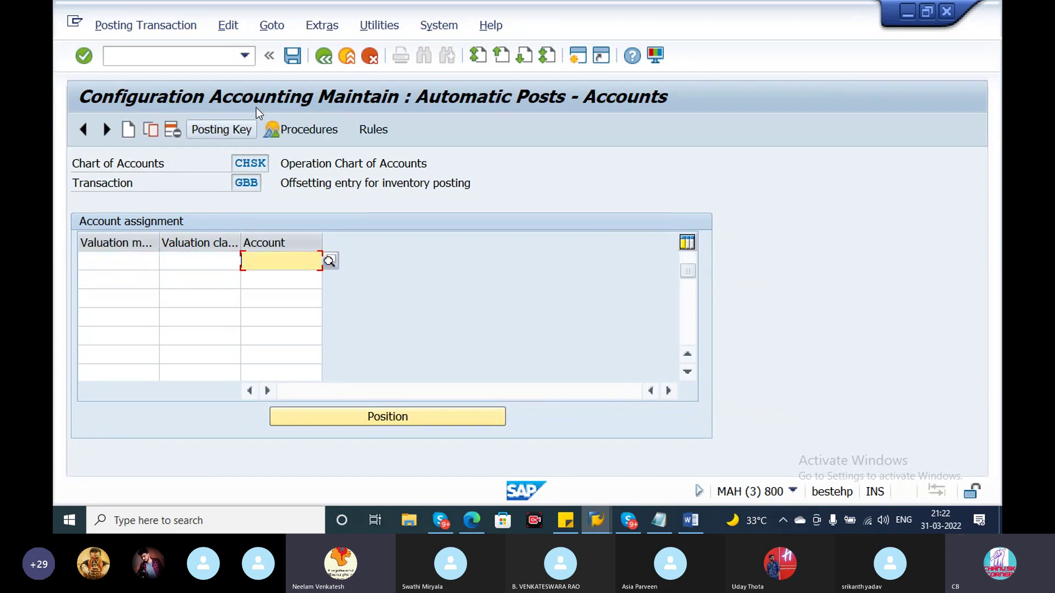
click(324, 57)
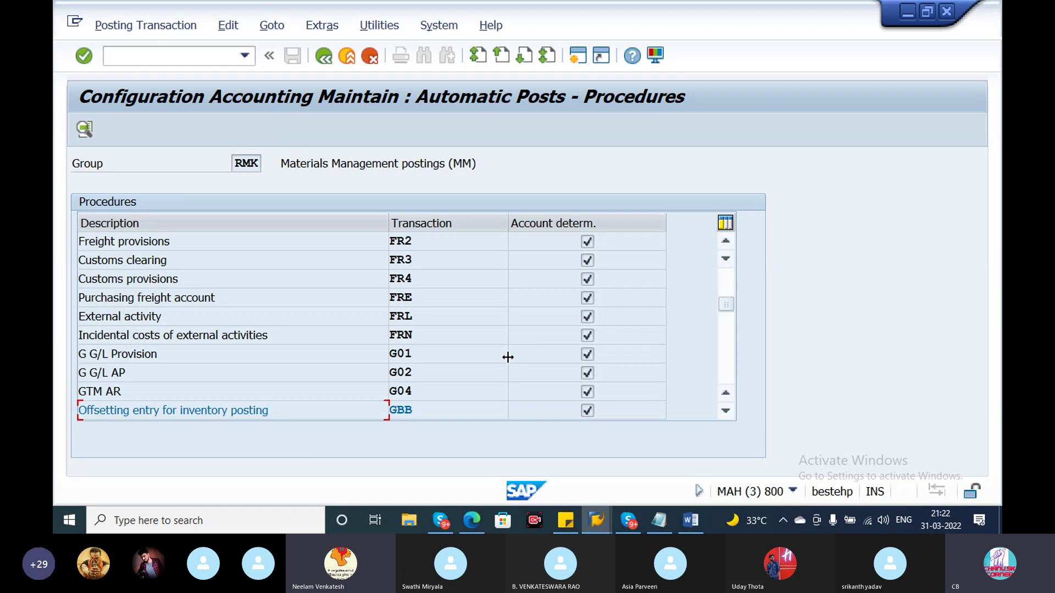
Display the posting rules of FRN, incidental costs of external activities, and leave them without saving.
double_click(407, 332)
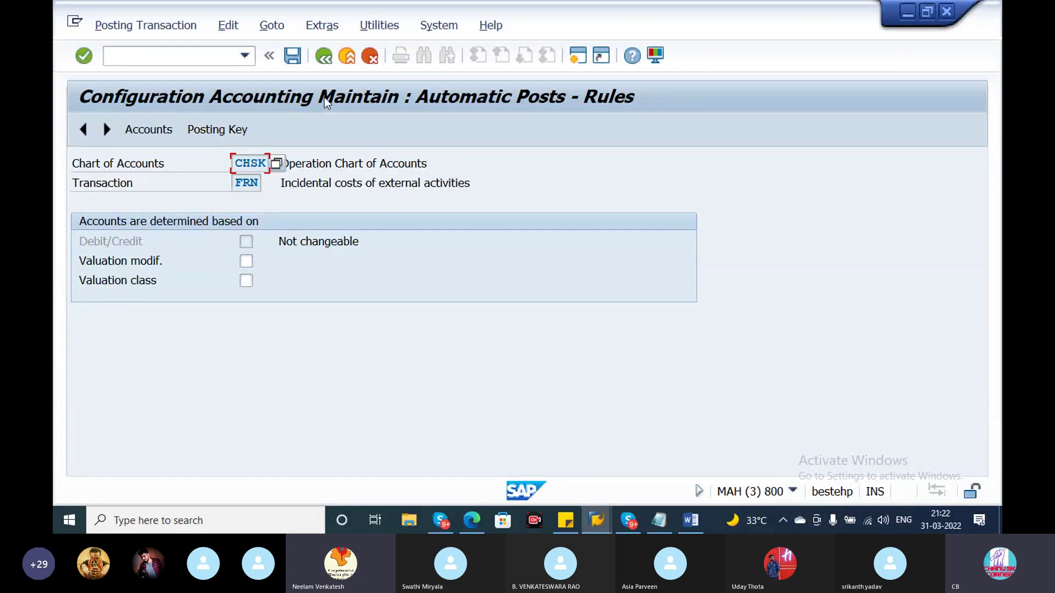
click(329, 62)
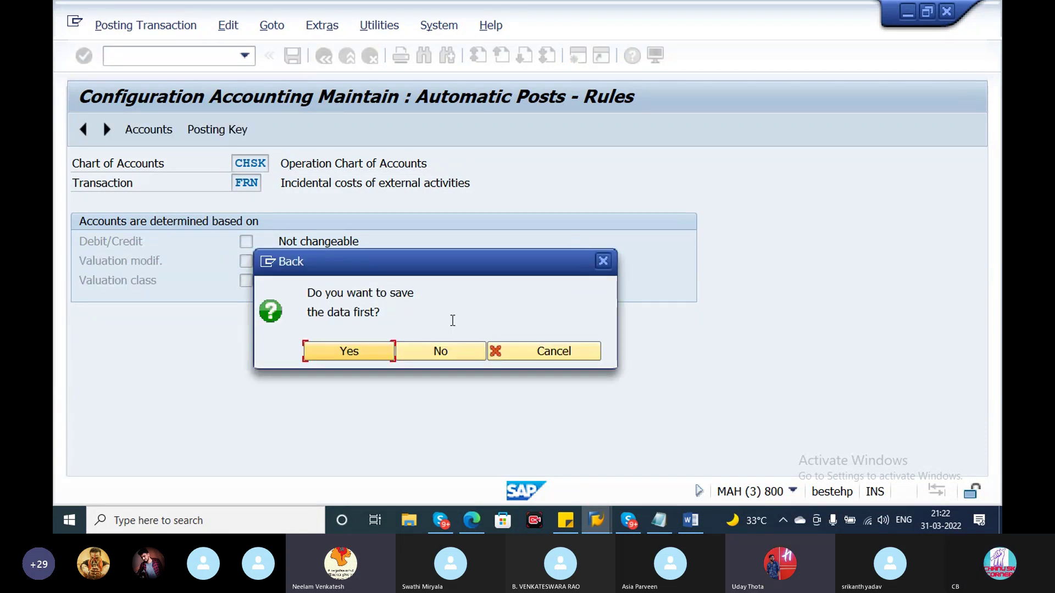
click(453, 349)
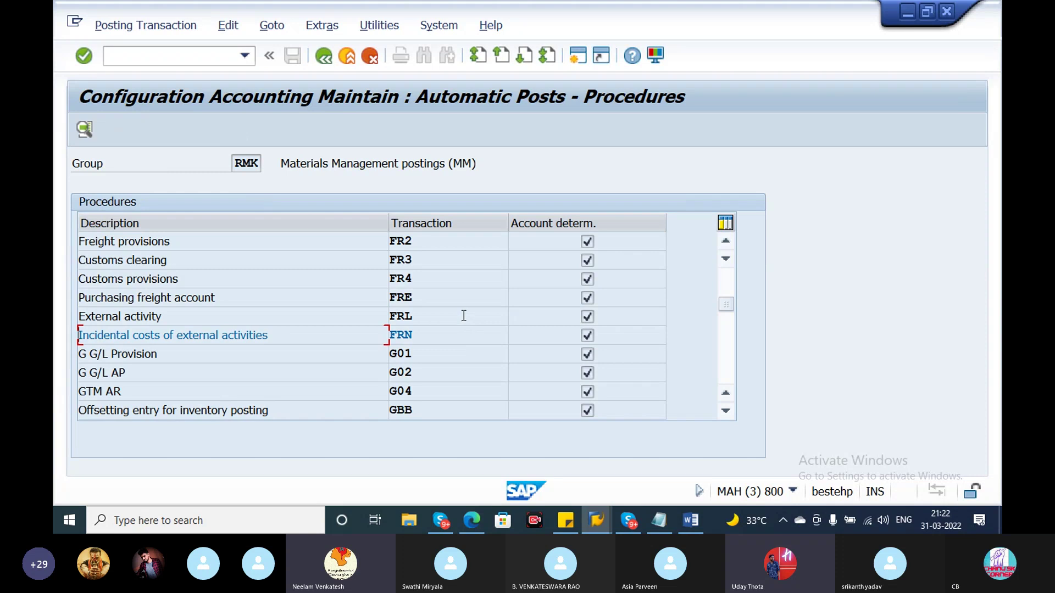
click(324, 55)
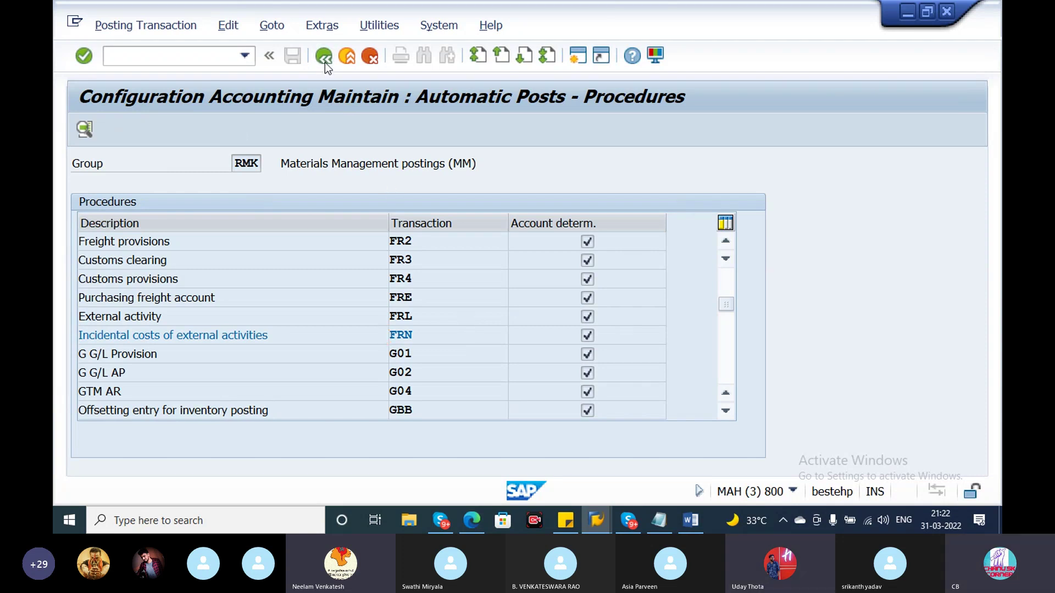
click(632, 518)
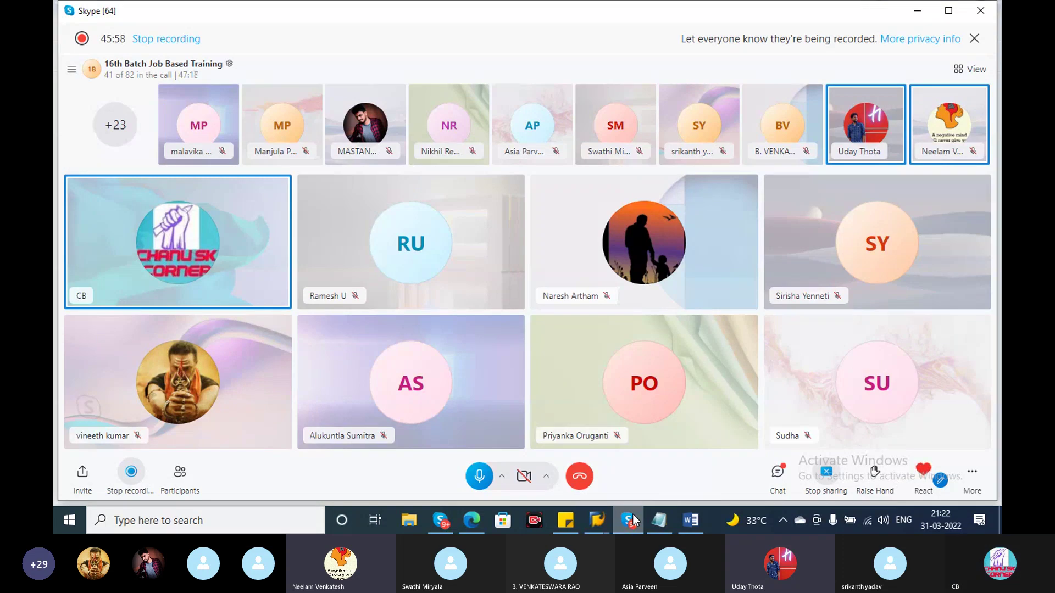
click(691, 519)
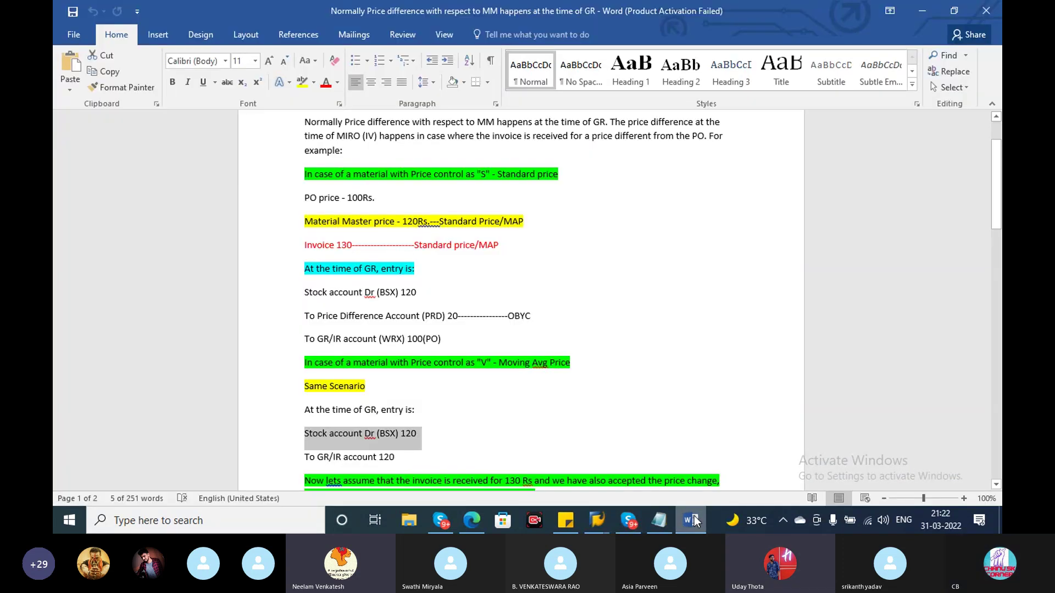
click(691, 520)
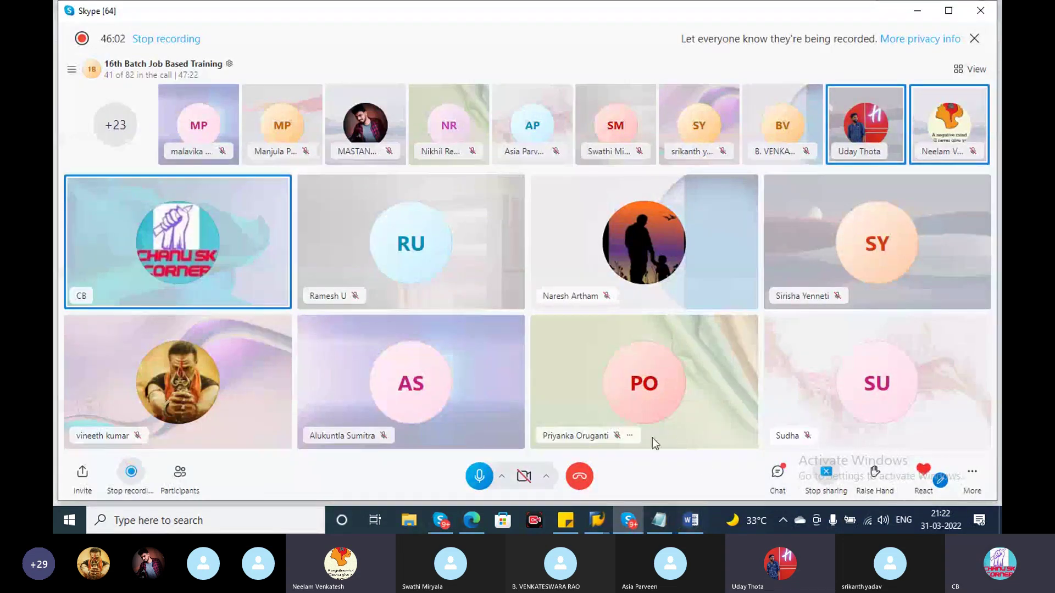
Switch to File Explorer and browse drive F: through the SAP materials for interview to the Configuration folder under Start from here.
click(406, 520)
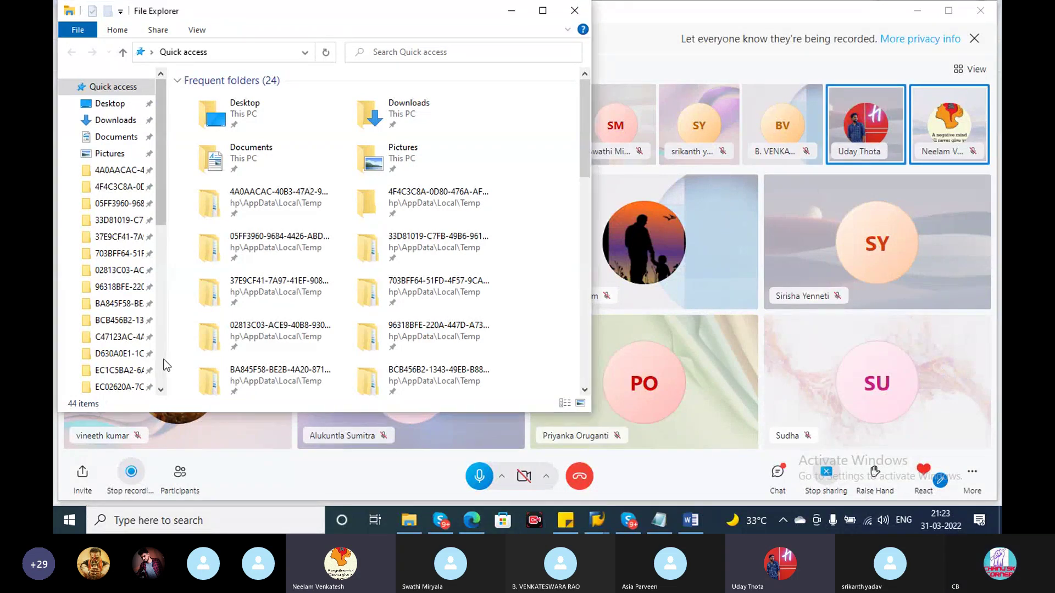
scroll(165, 361, down, 10)
click(116, 387)
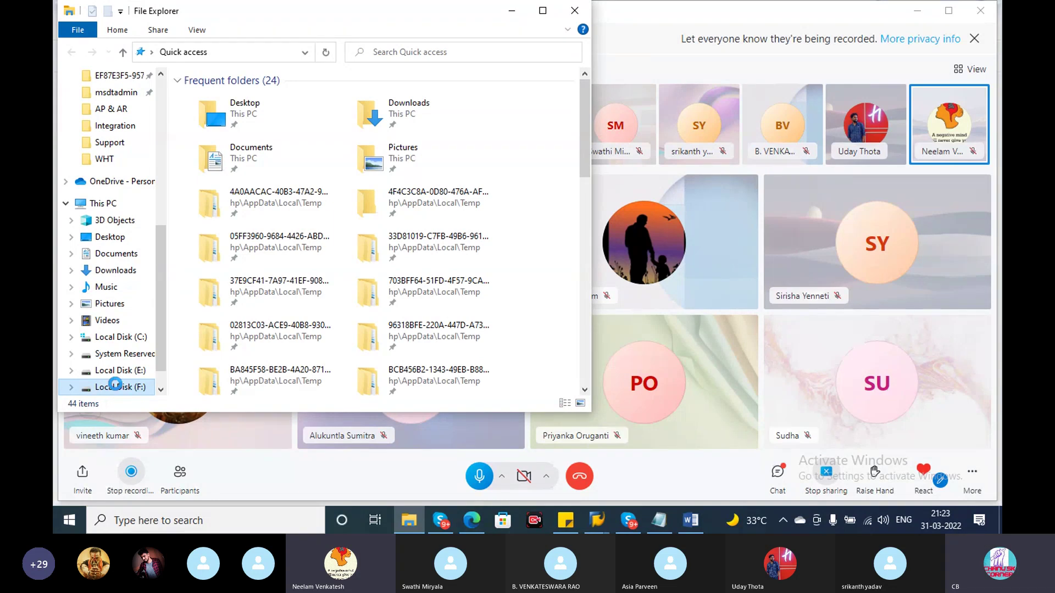
click(267, 99)
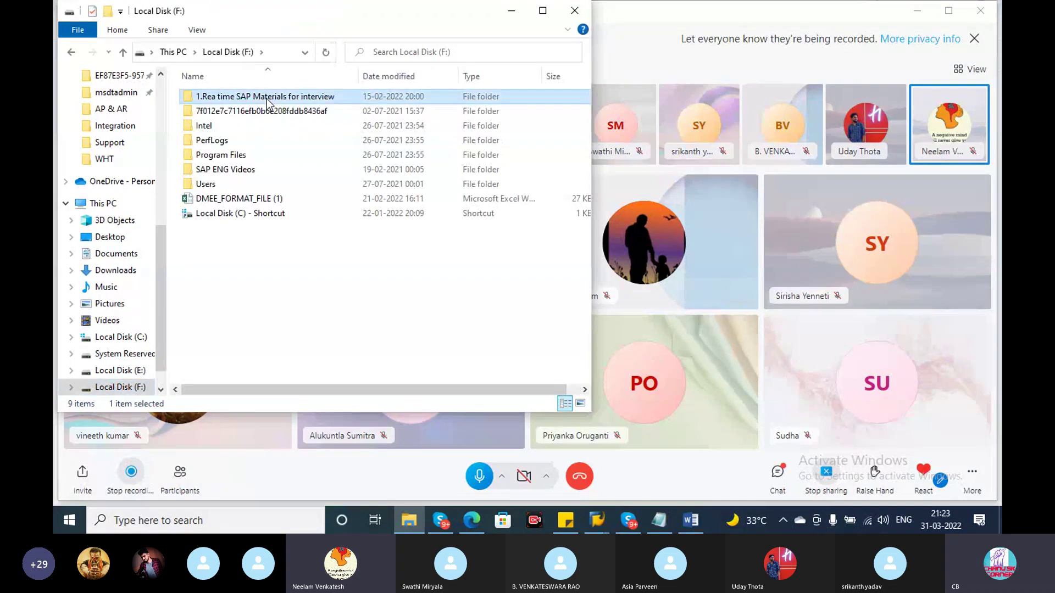
double_click(267, 99)
double_click(250, 110)
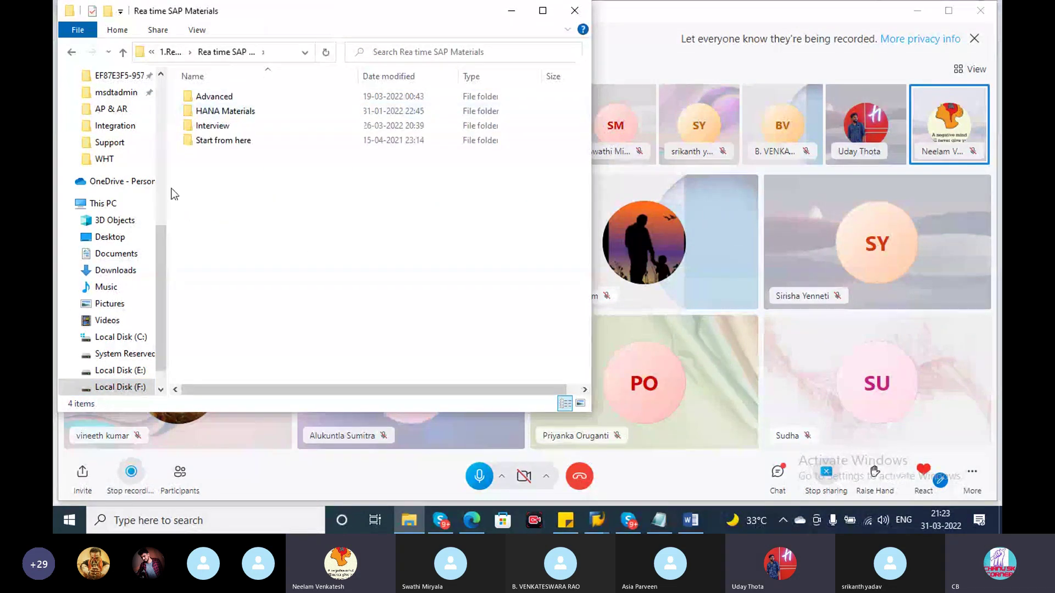
double_click(234, 141)
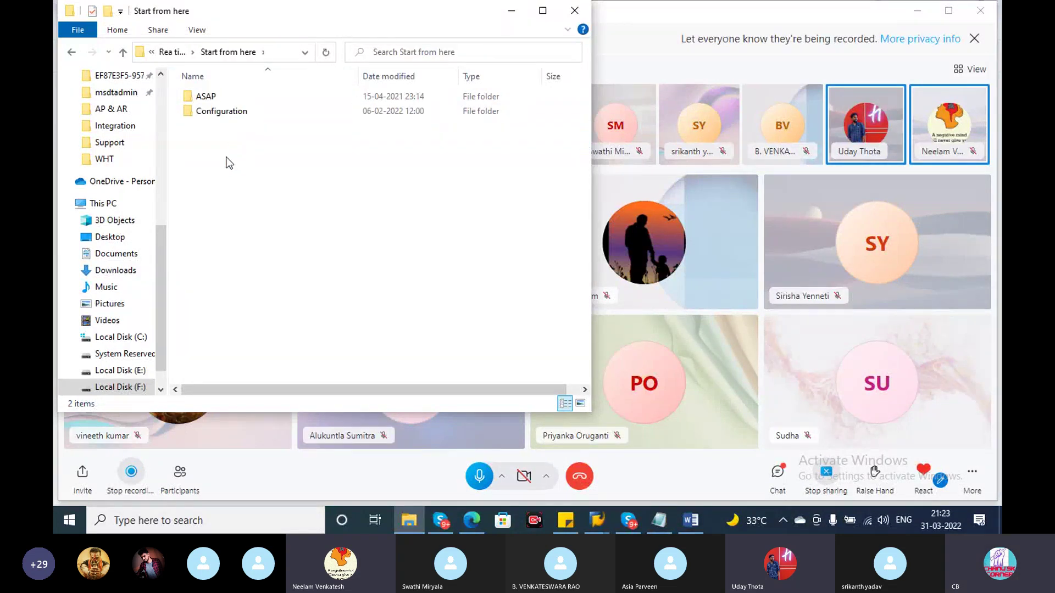
double_click(259, 117)
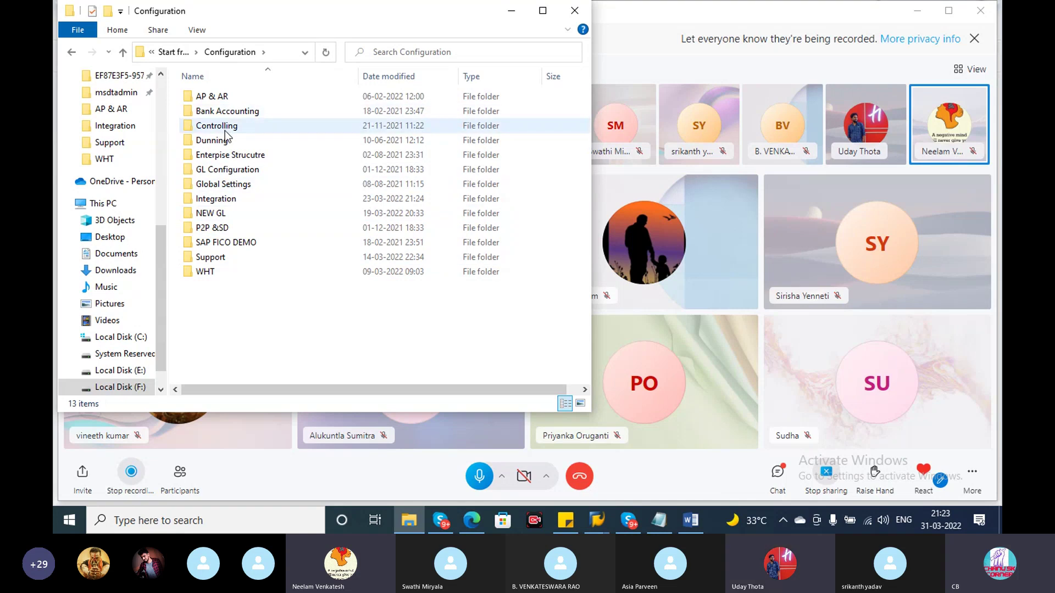
Open the Chapter 21 MM Configuration PDF from the Integration folder.
click(233, 203)
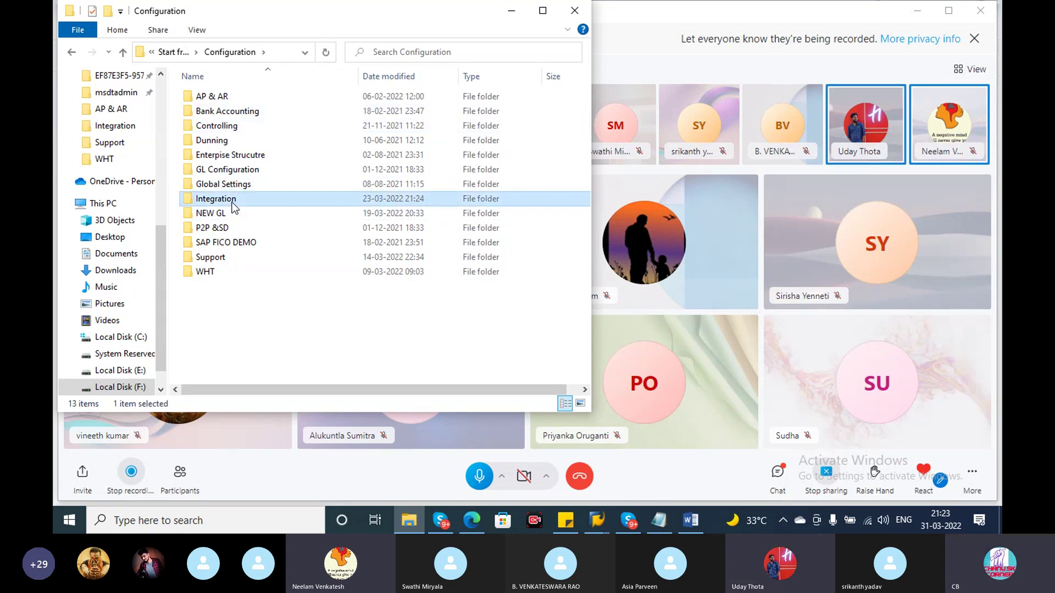
double_click(233, 206)
click(267, 101)
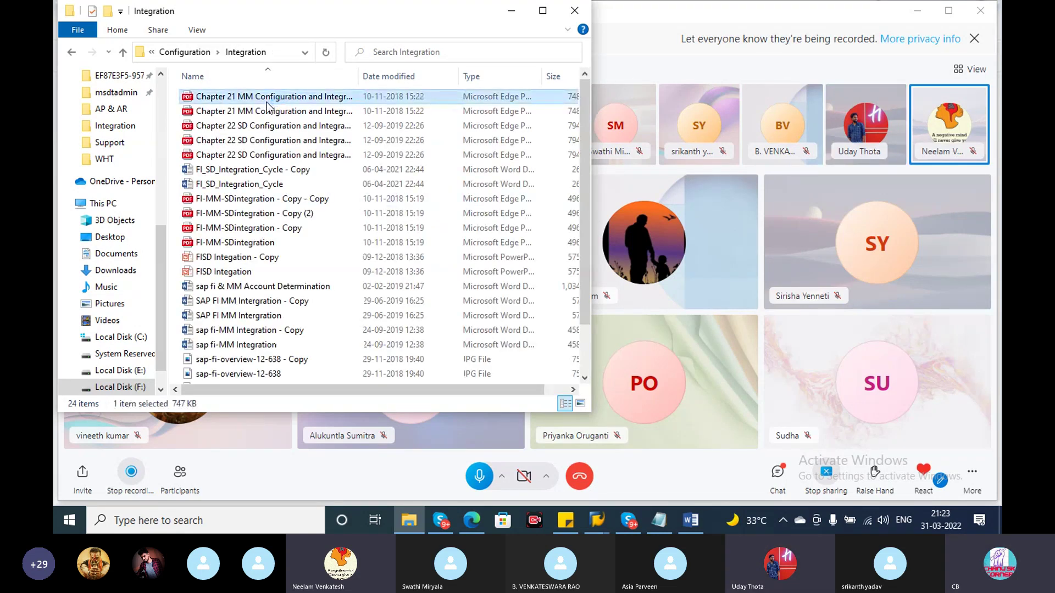
double_click(267, 98)
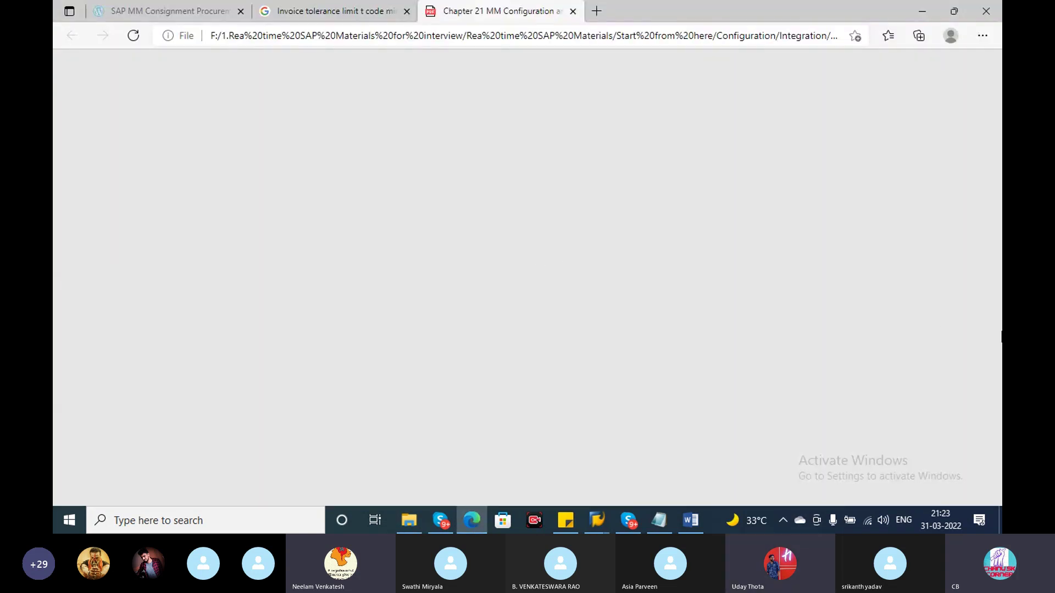
Look through the chapter's table of contents and search the document for 18.
scroll(835, 323, down, 5)
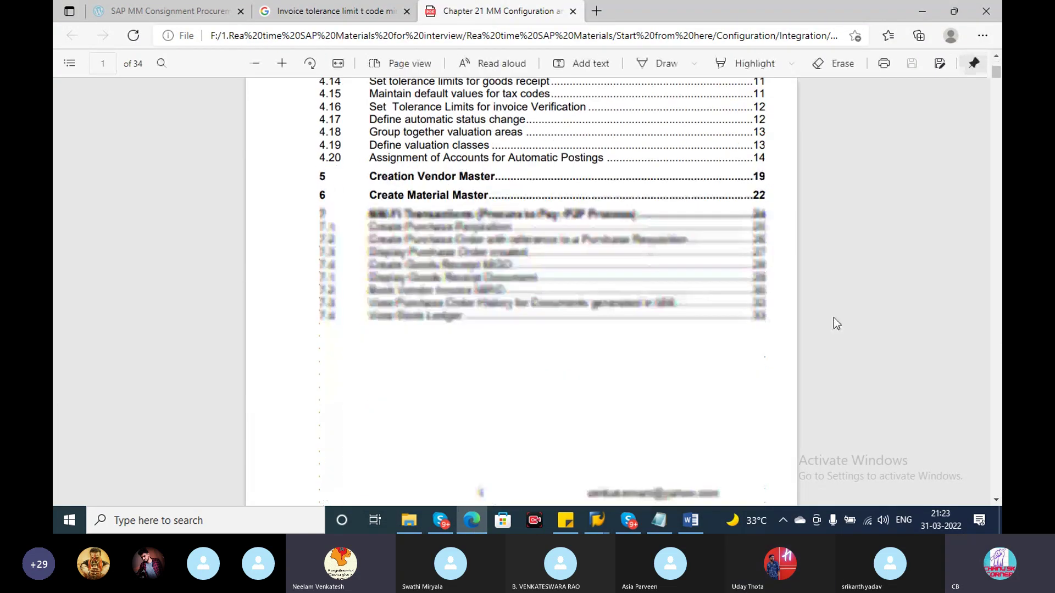
scroll(835, 323, down, 1)
key(ctrl+f)
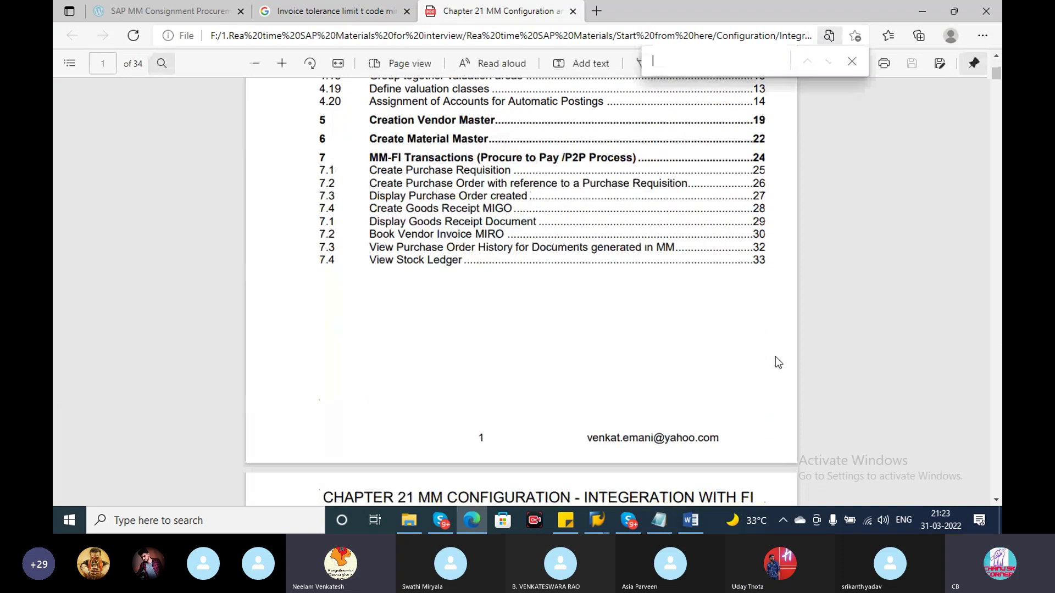
text(1)
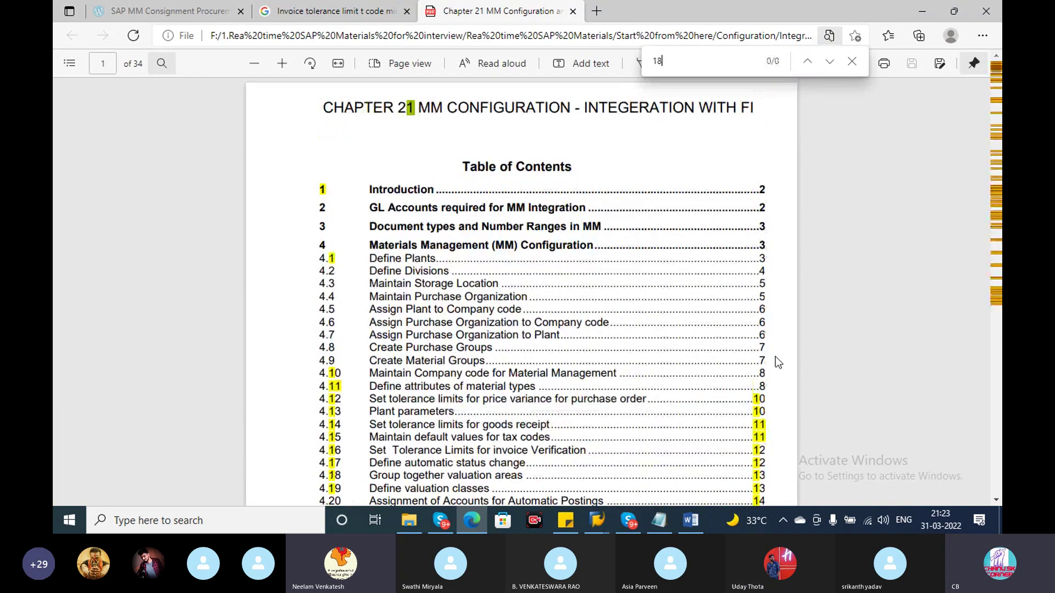
text(8)
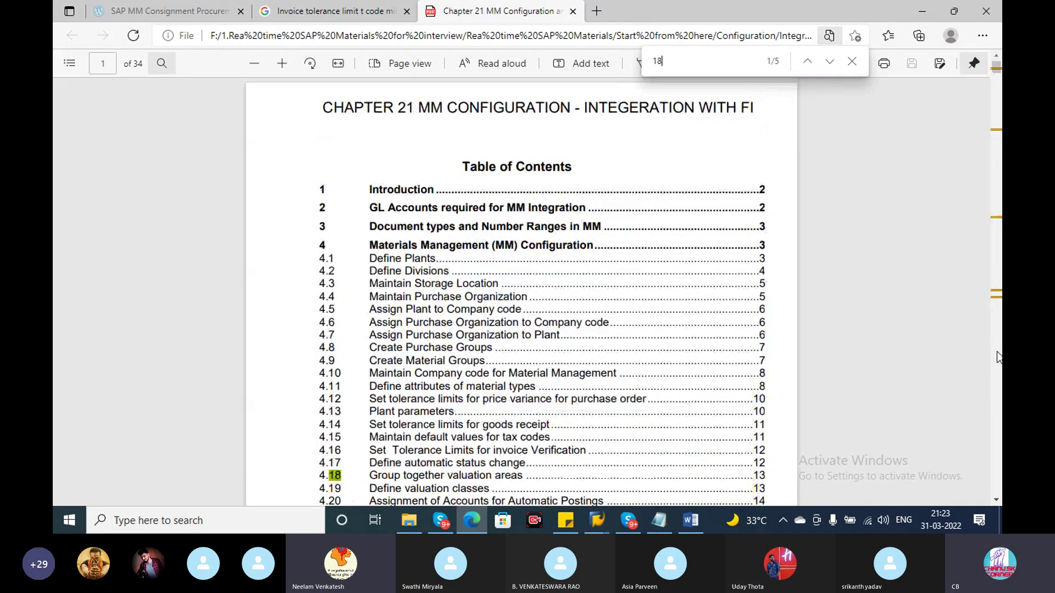
Find the section on page 18 explaining the offsetting entry for stock posting (GBB).
scroll(986, 350, down, 20)
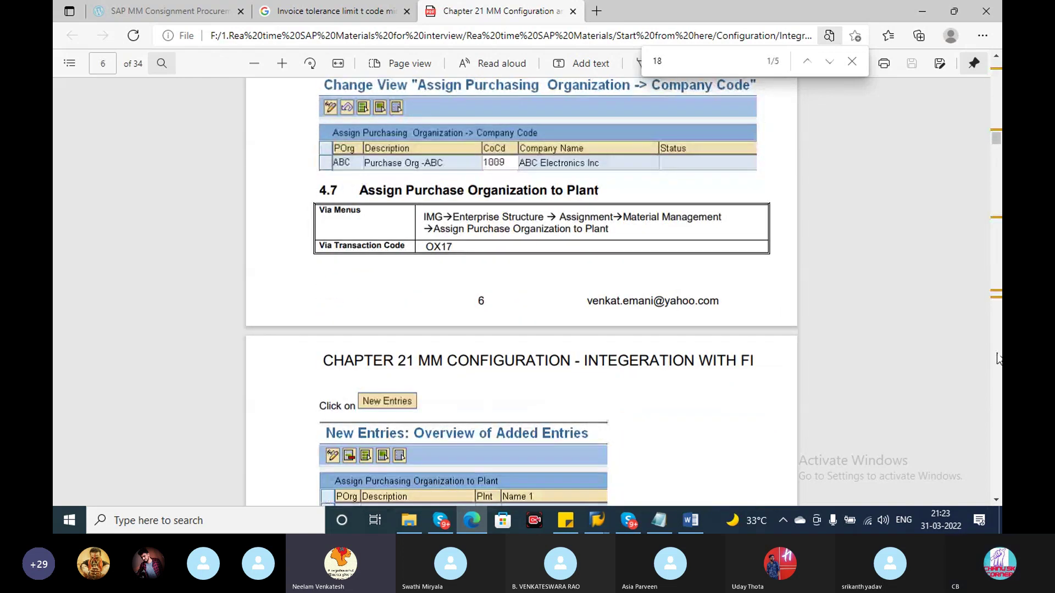
scroll(998, 358, down, 5)
scroll(998, 358, down, 5)
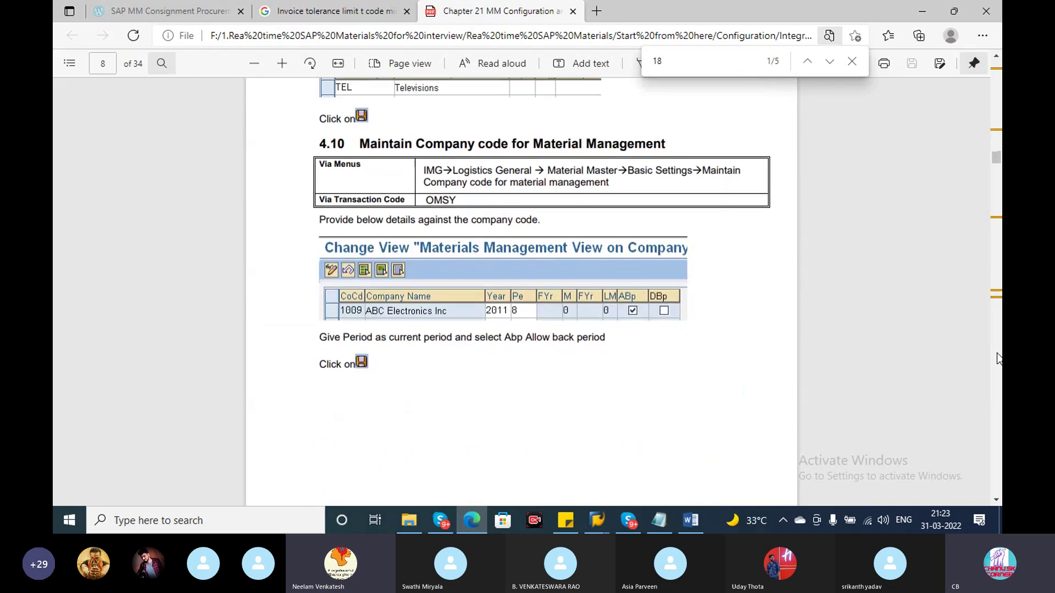
scroll(998, 358, down, 20)
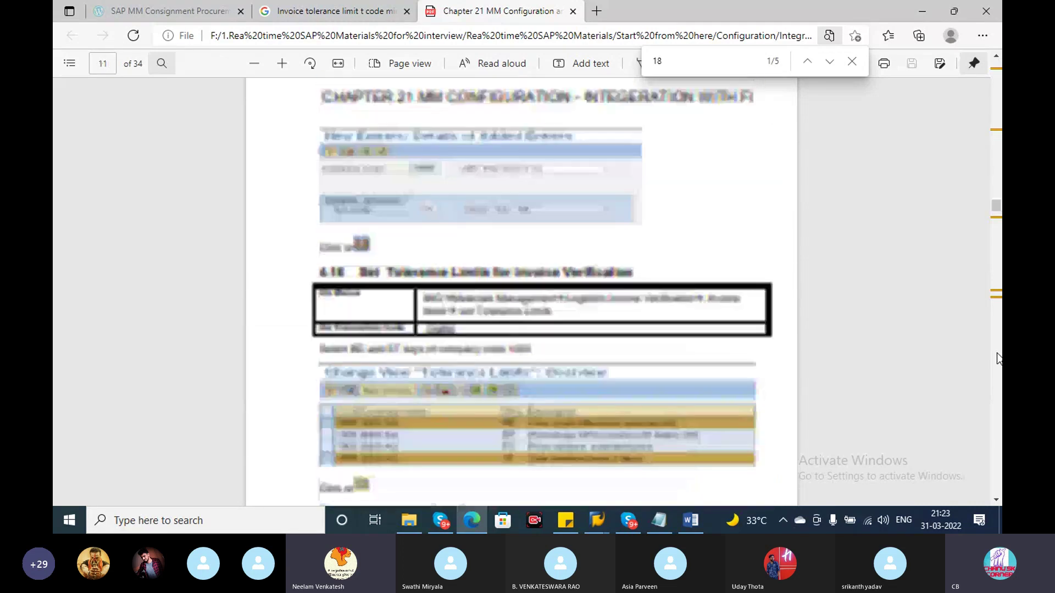
scroll(998, 358, down, 3)
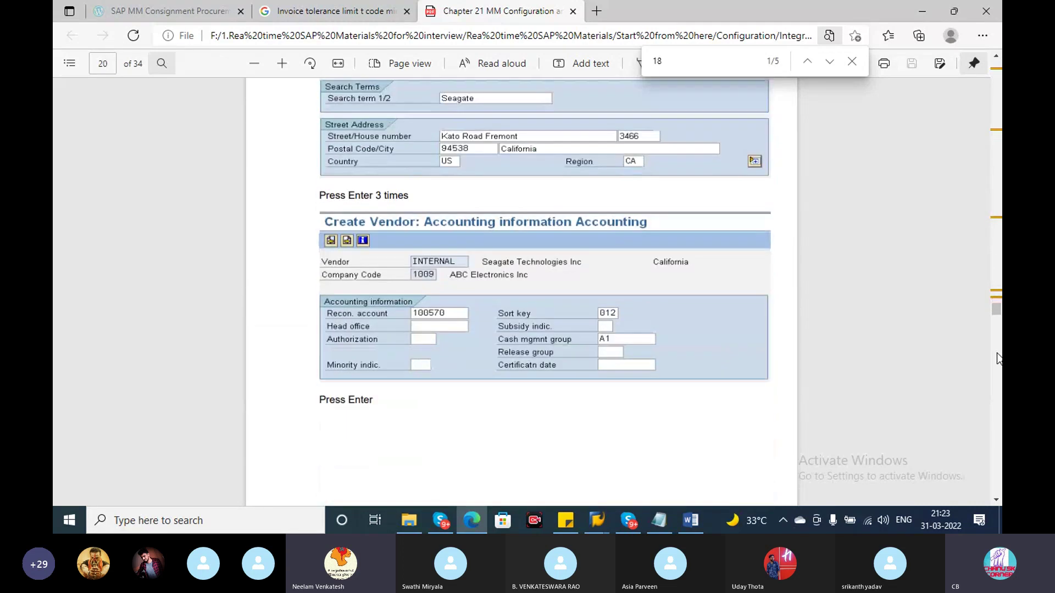
scroll(521, 292, up, 4)
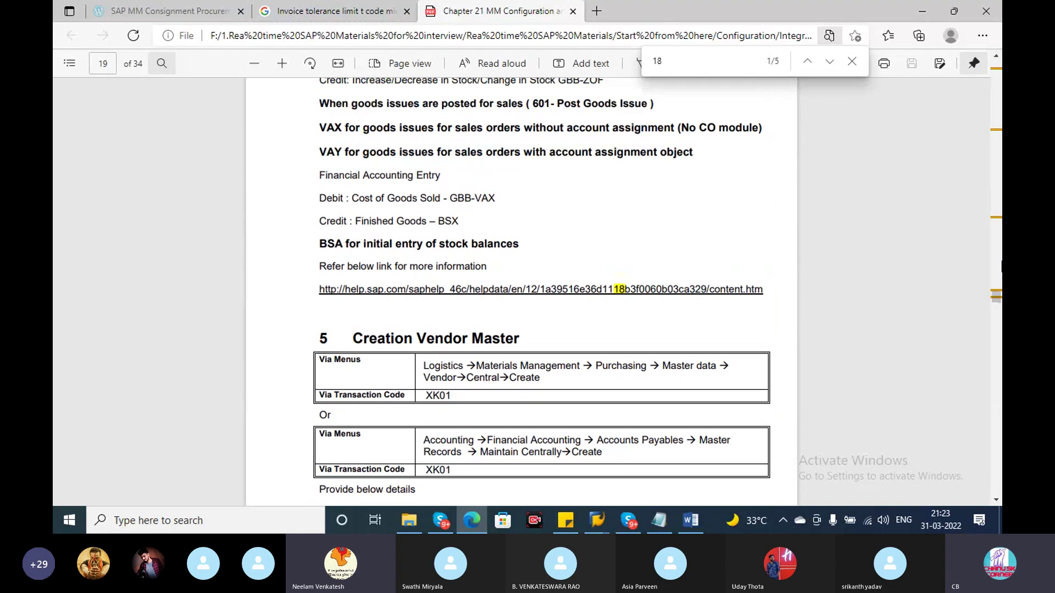
scroll(1000, 253, up, 7)
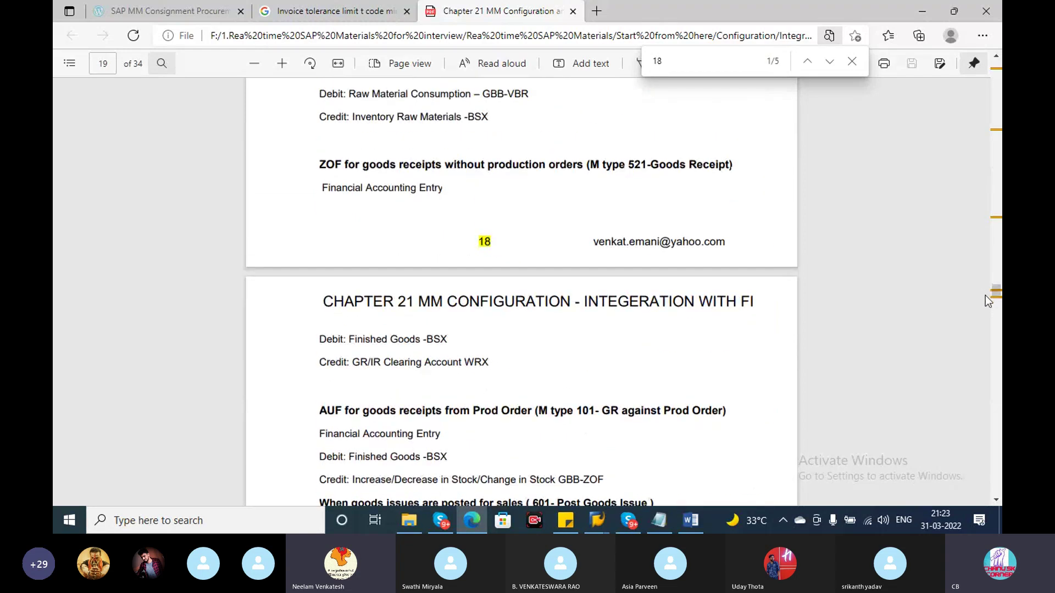
drag(996, 297, 995, 294)
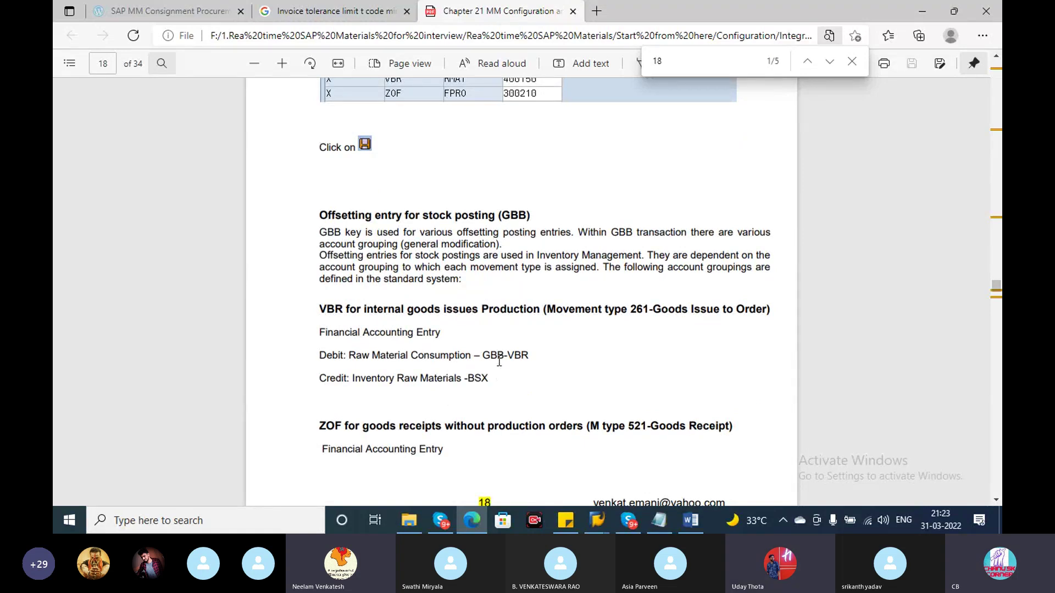
Examine the debit entry GBB-VBR for raw material consumption under movement type 261, selecting its text for emphasis.
drag(499, 361, 430, 358)
click(537, 359)
drag(516, 357, 528, 358)
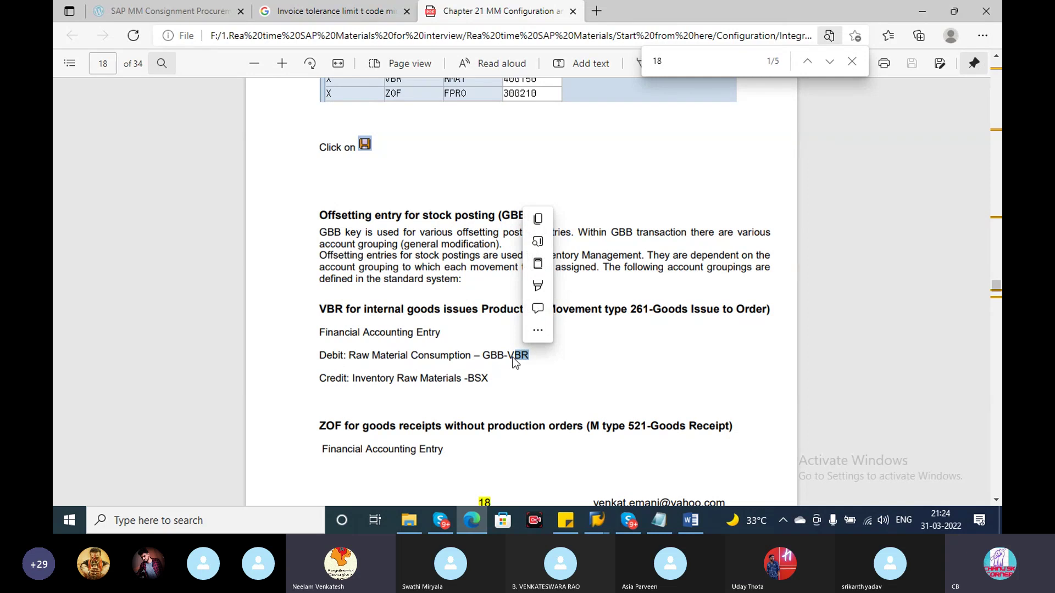
click(519, 355)
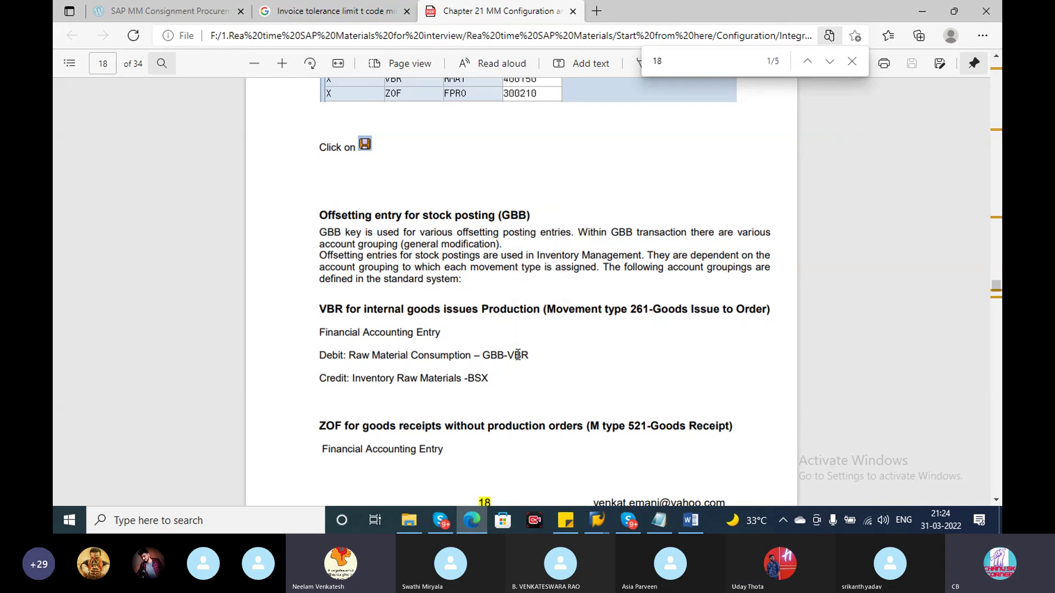
drag(520, 355, 505, 356)
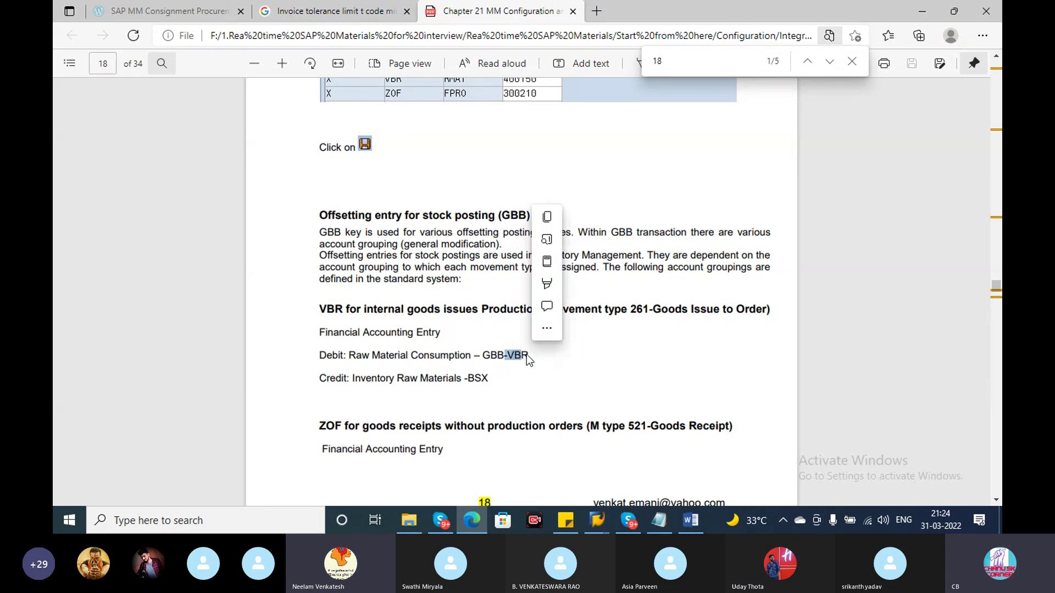
click(498, 354)
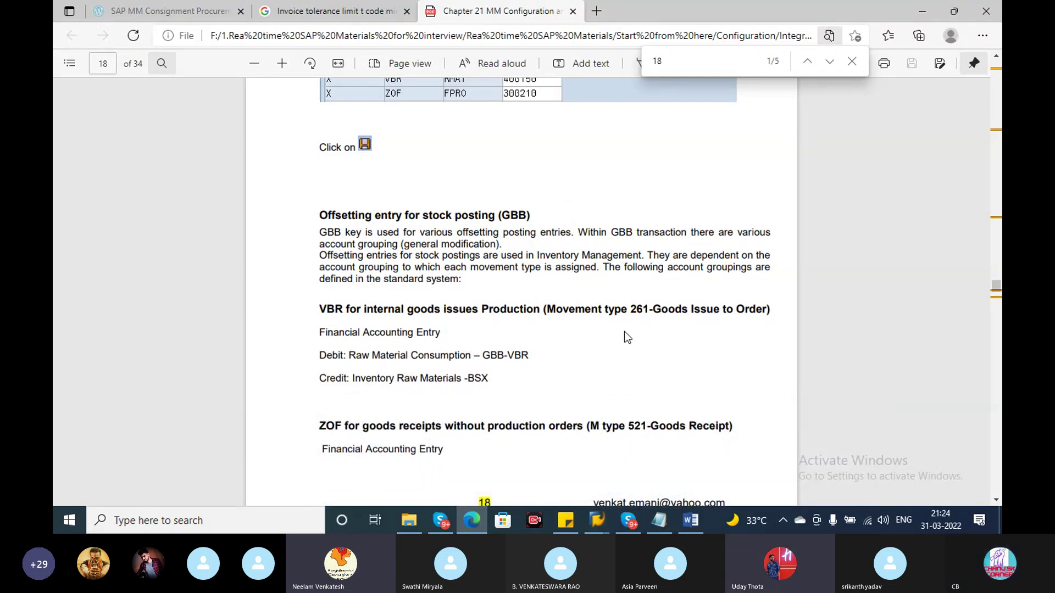
Review the sample GBB account assignment table above the offsetting entry explanation.
scroll(624, 332, up, 3)
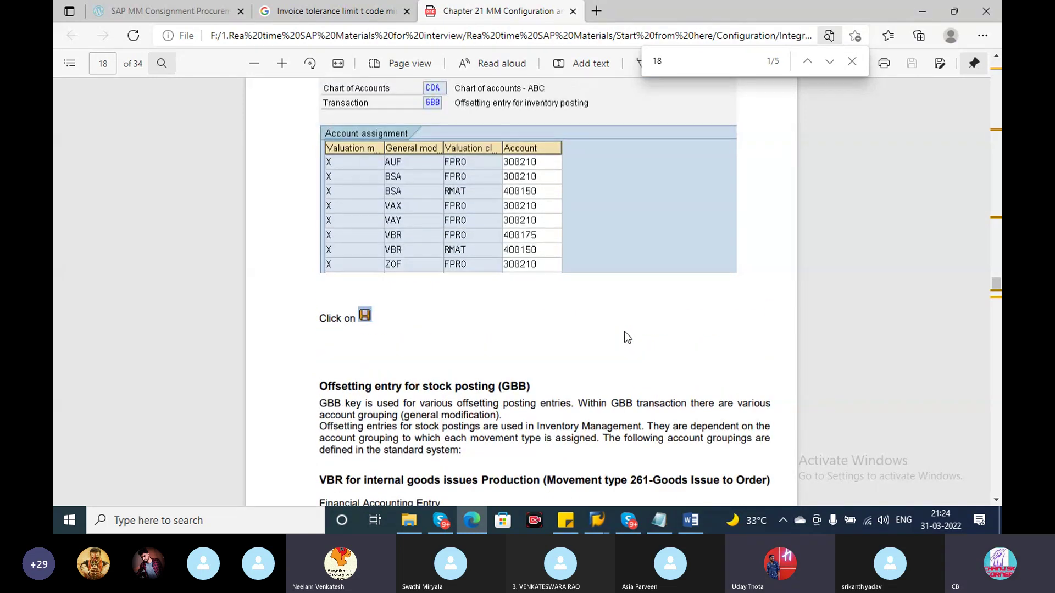
scroll(624, 331, down, 1)
scroll(624, 331, up, 2)
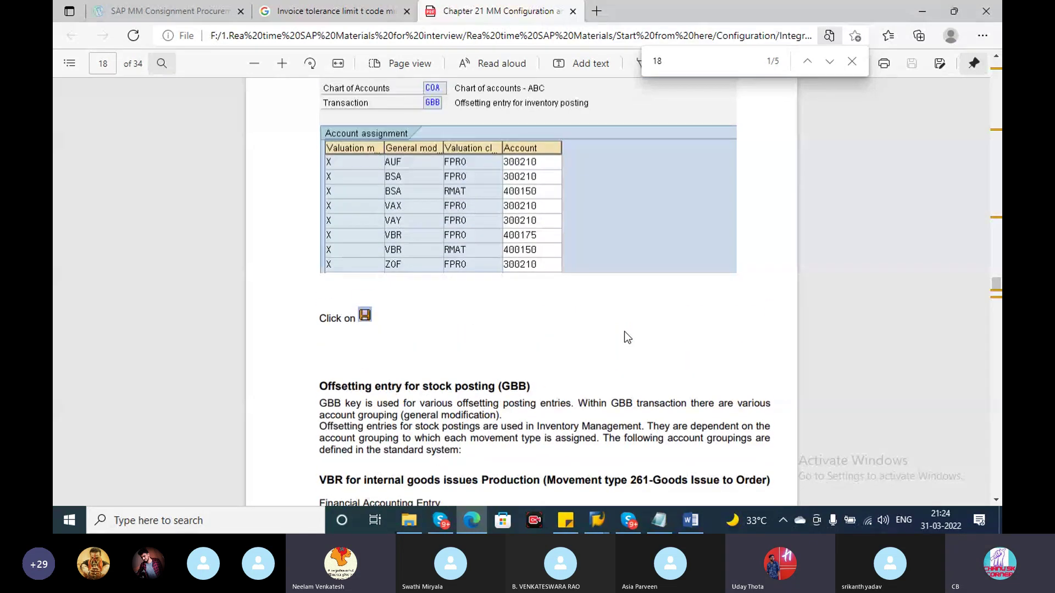